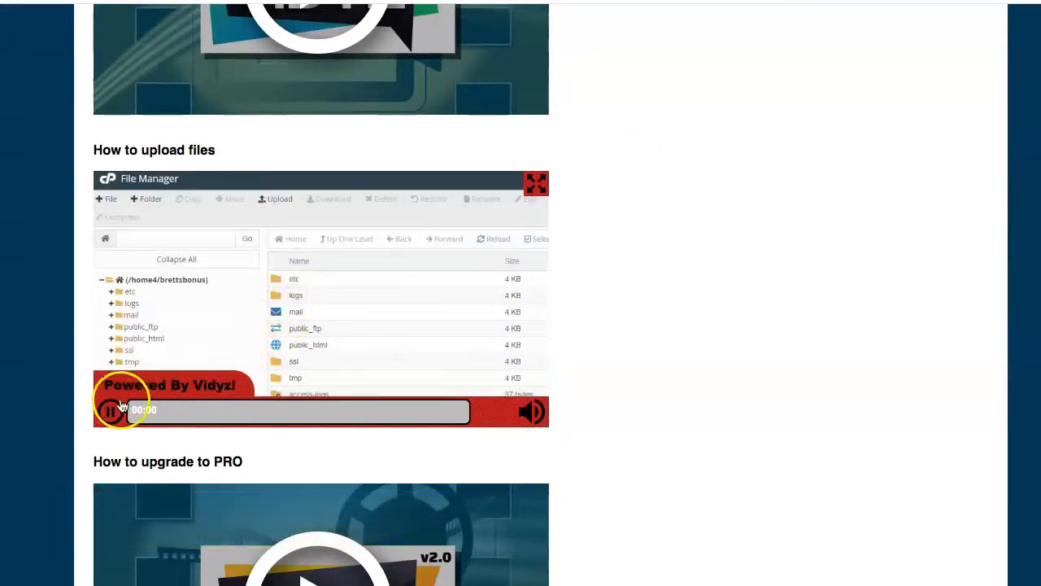
# - Pause the 'How to upload files' tutorial video a couple of seconds in
pyautogui.click(111, 412)
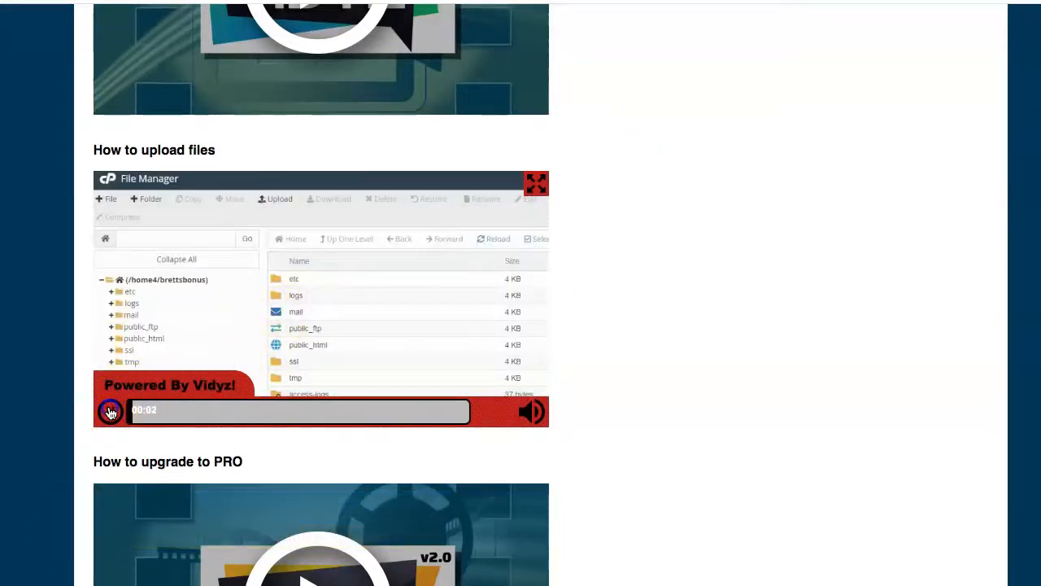
pyautogui.scroll(1, 429, 294)
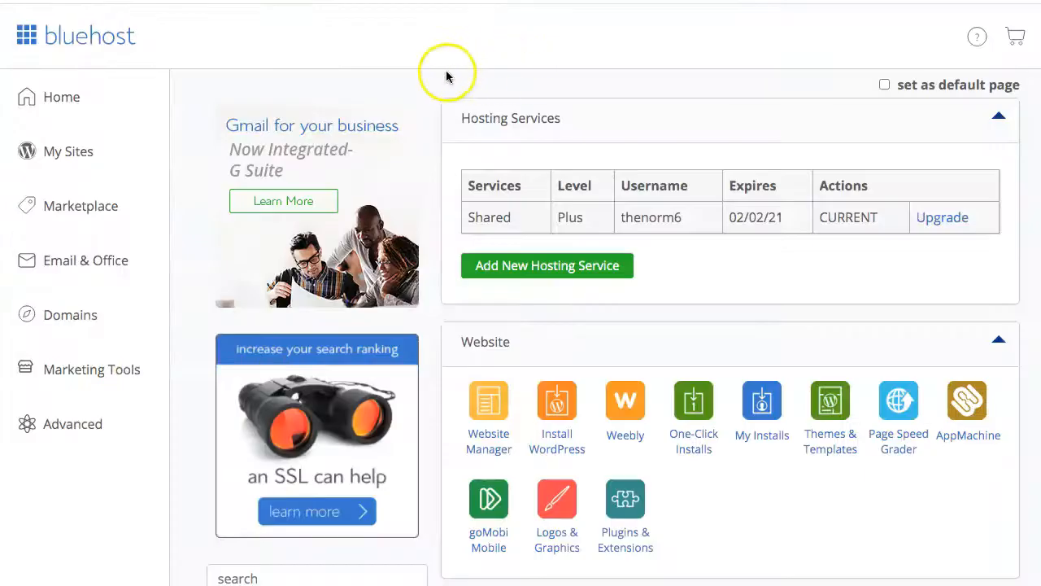
# - Go from the Bluehost dashboard's Files section to the FTP Accounts list and review its accounts
pyautogui.scroll(-2, 385, 89)
pyautogui.scroll(-5, 385, 89)
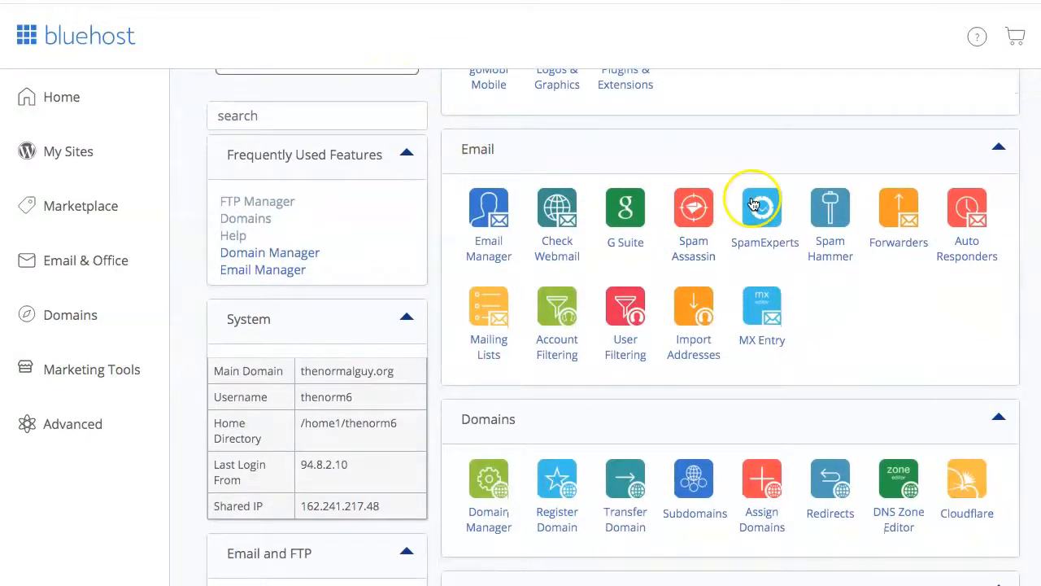
pyautogui.scroll(-3, 813, 267)
pyautogui.scroll(-2, 813, 267)
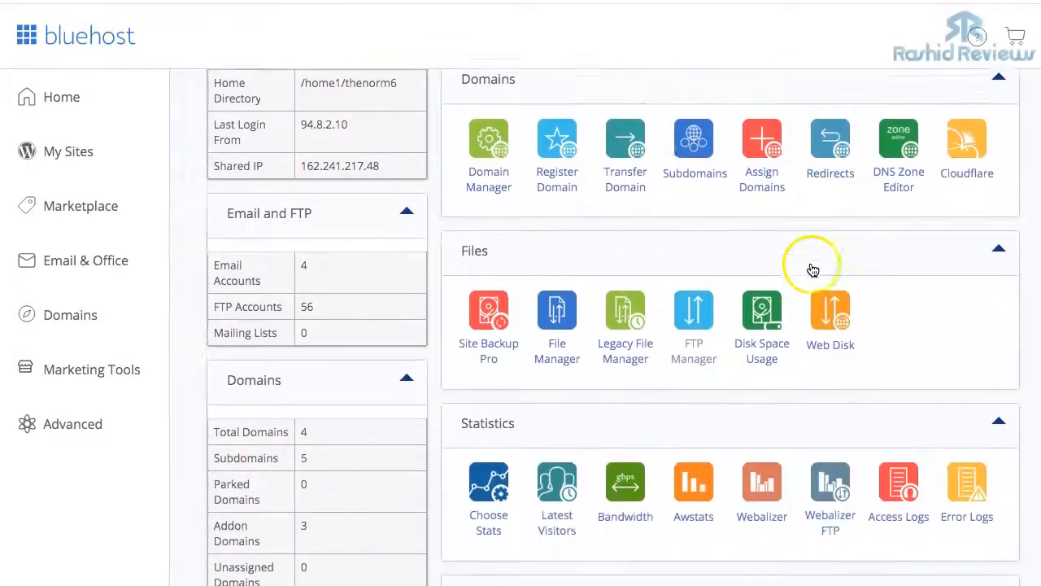
pyautogui.click(565, 289)
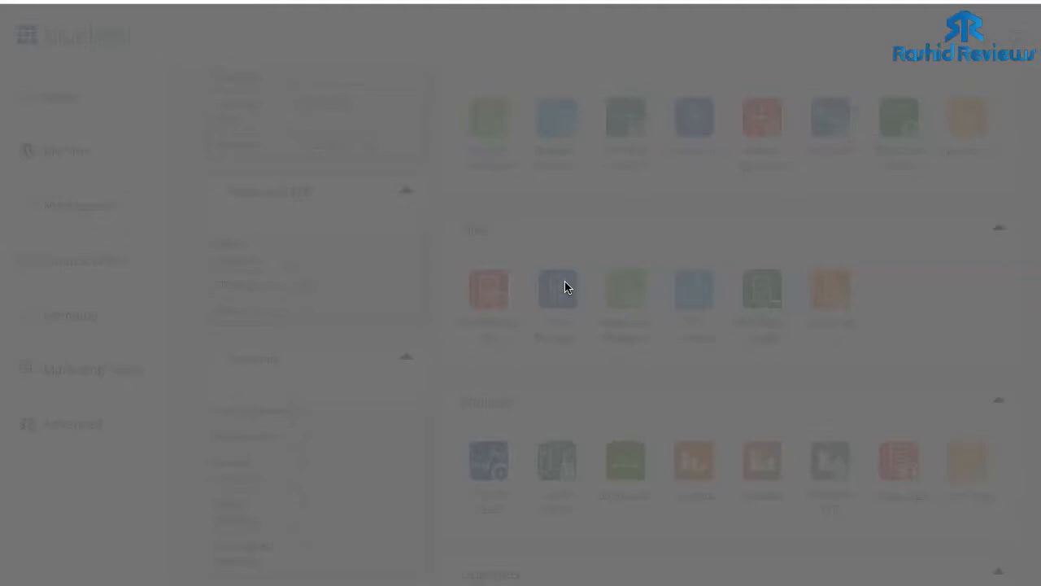
pyautogui.click(812, 233)
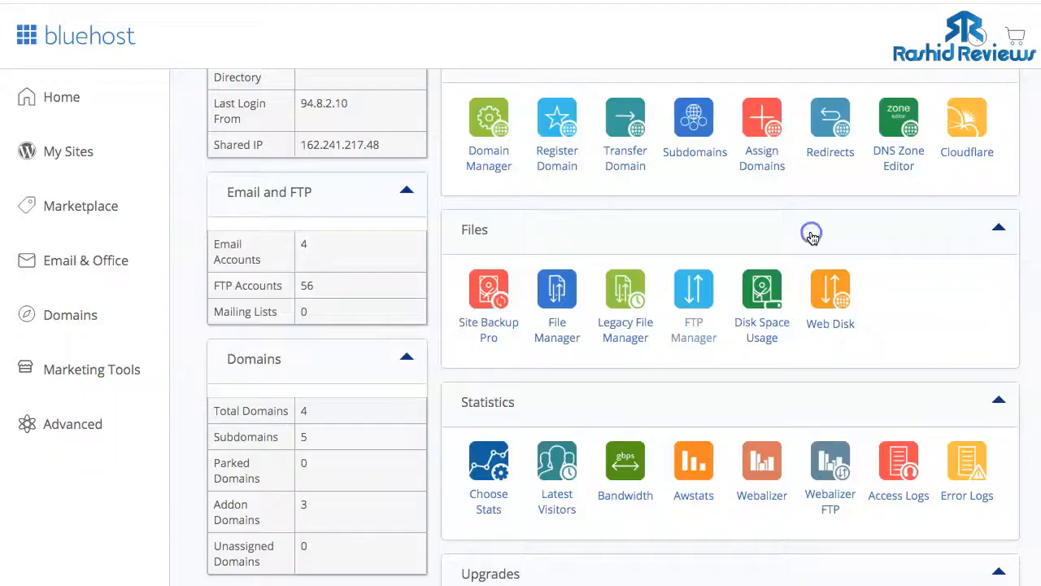
pyautogui.click(701, 287)
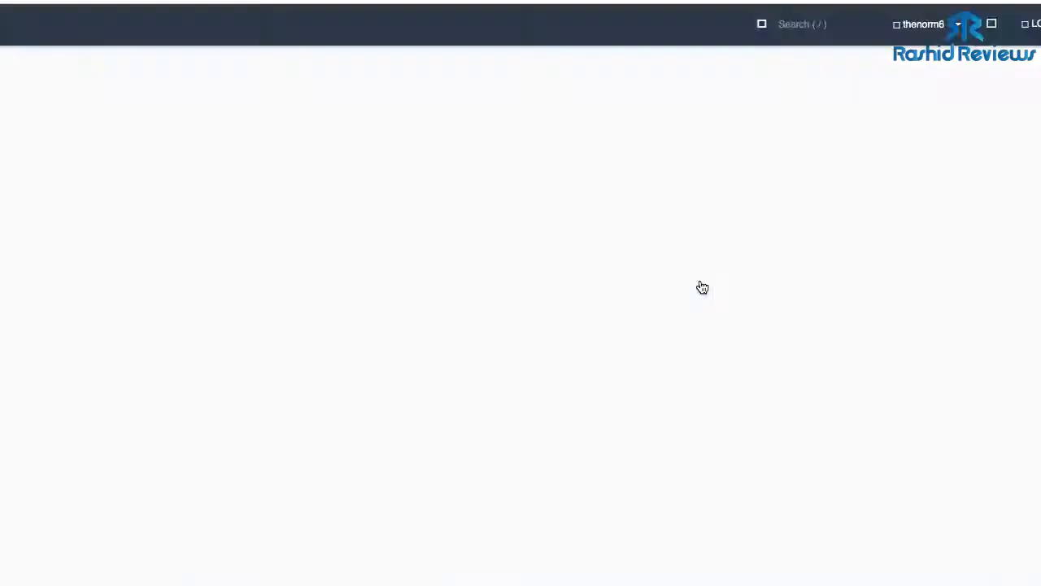
pyautogui.scroll(-2, 695, 284)
pyautogui.scroll(-10, 694, 284)
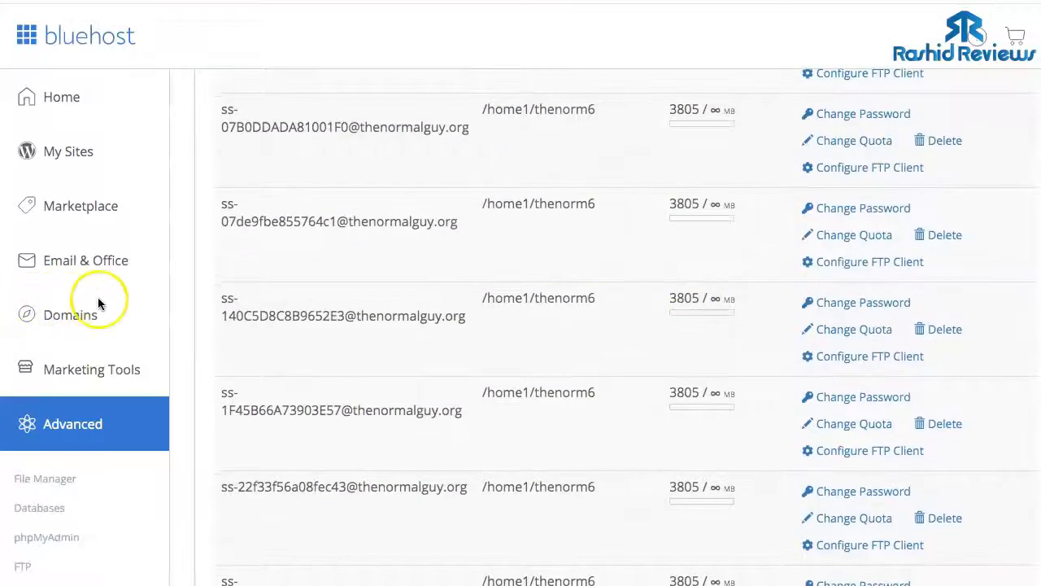
pyautogui.scroll(-1, 99, 303)
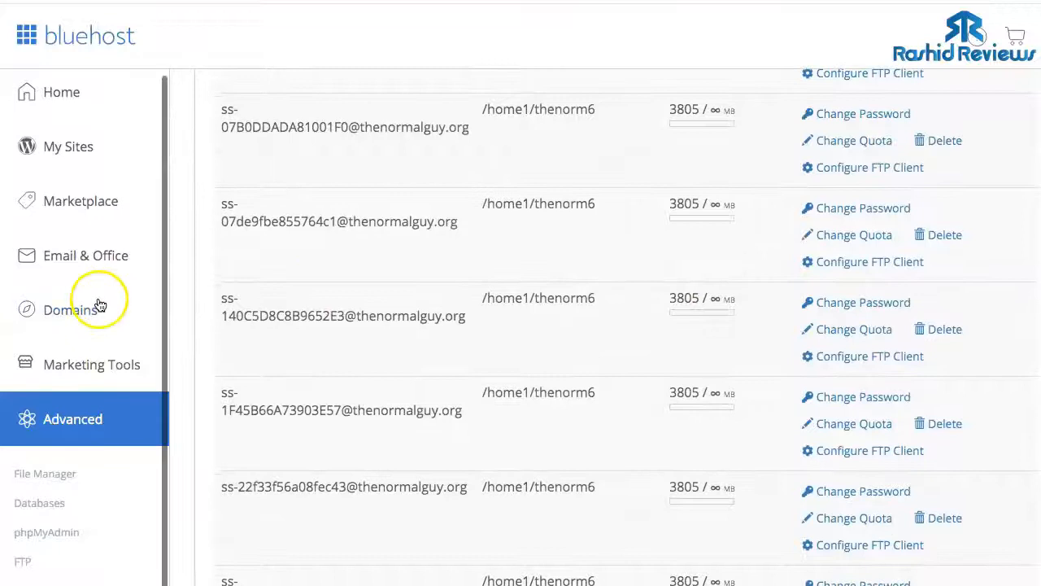
# - Open cPanel File Manager and show the contents of public_html
pyautogui.click(48, 473)
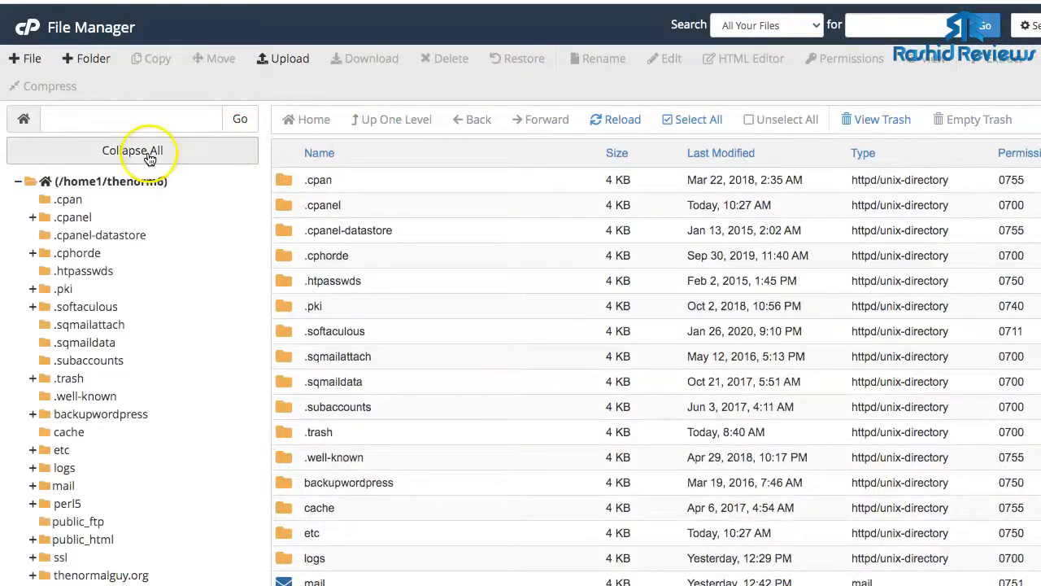
pyautogui.scroll(-1, 144, 142)
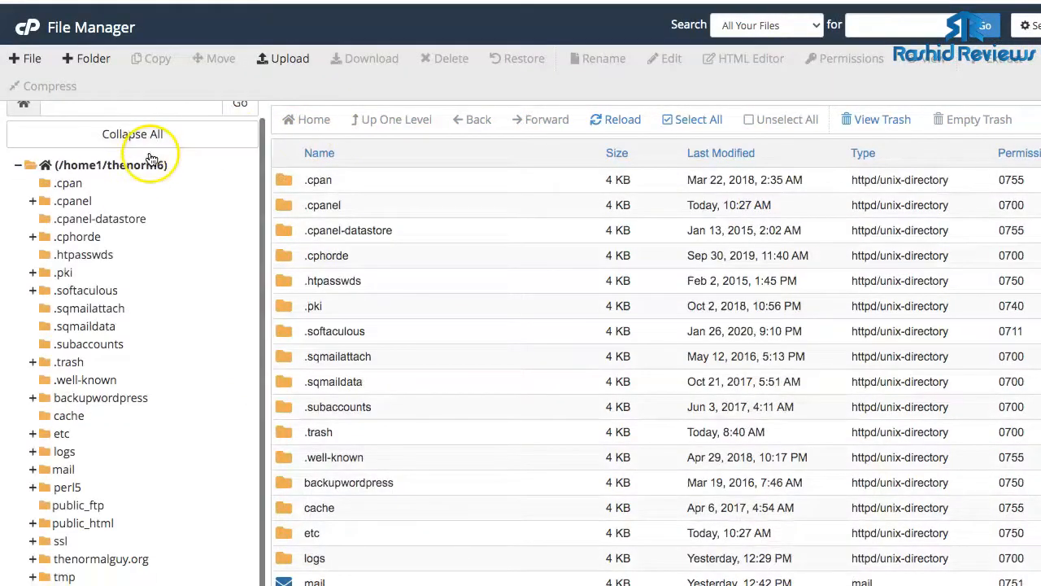
pyautogui.click(81, 523)
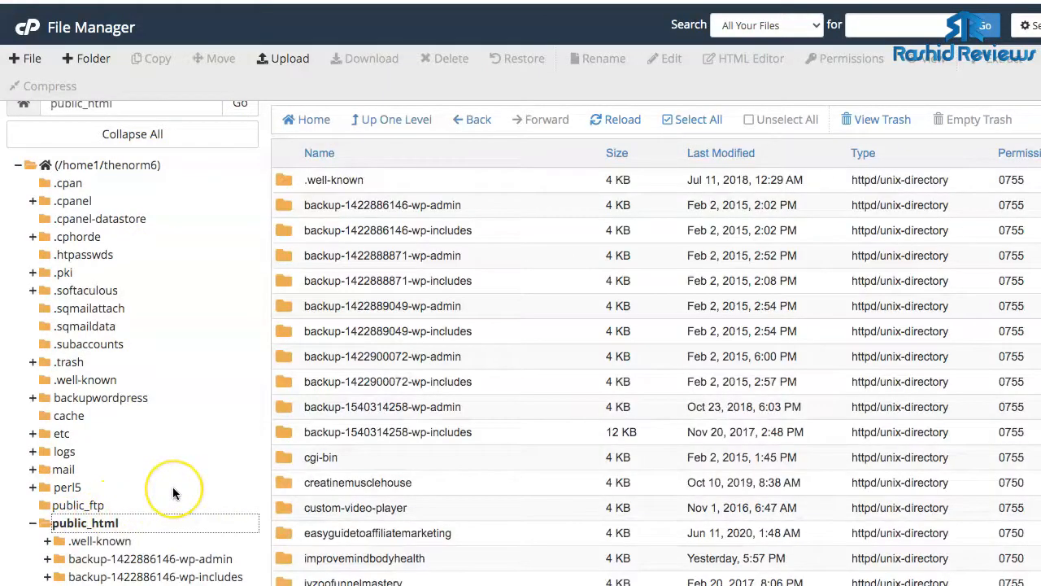
pyautogui.scroll(-4, 173, 486)
pyautogui.scroll(-6, 173, 491)
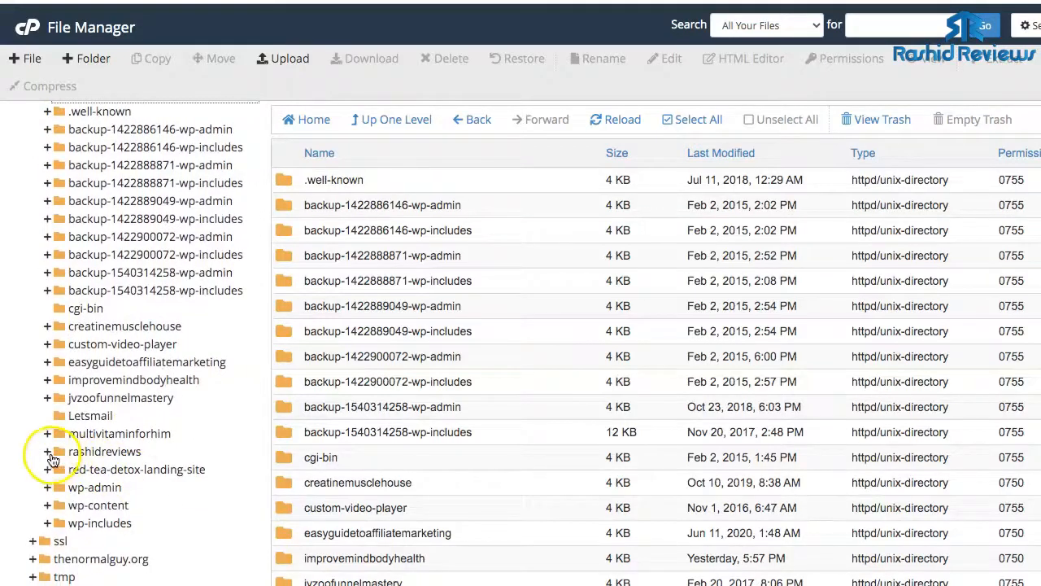
# - Expand rashidreviews, open its empty letsmail folder, and launch Upload
pyautogui.click(48, 451)
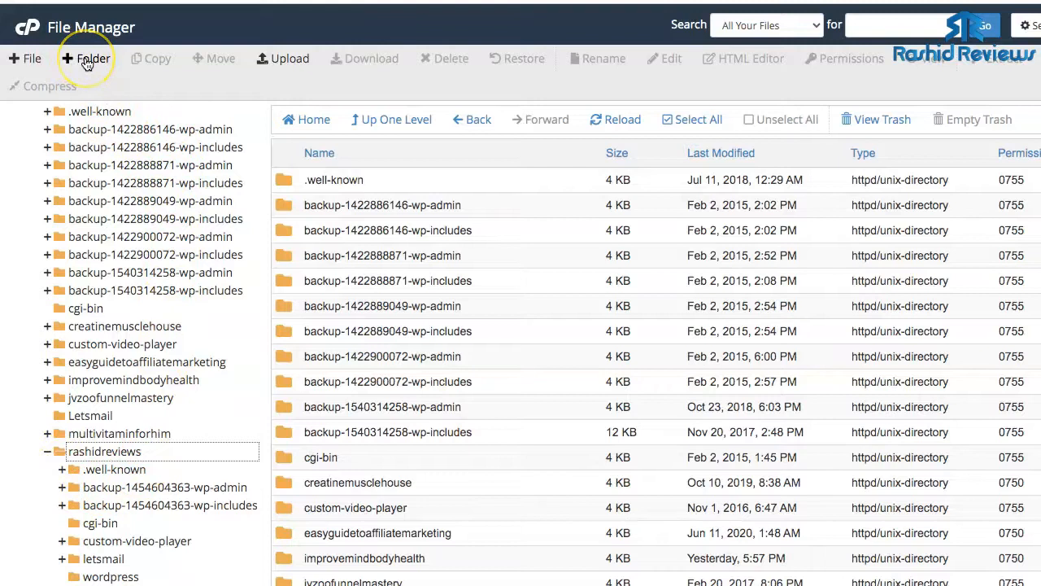
pyautogui.scroll(-3, 142, 309)
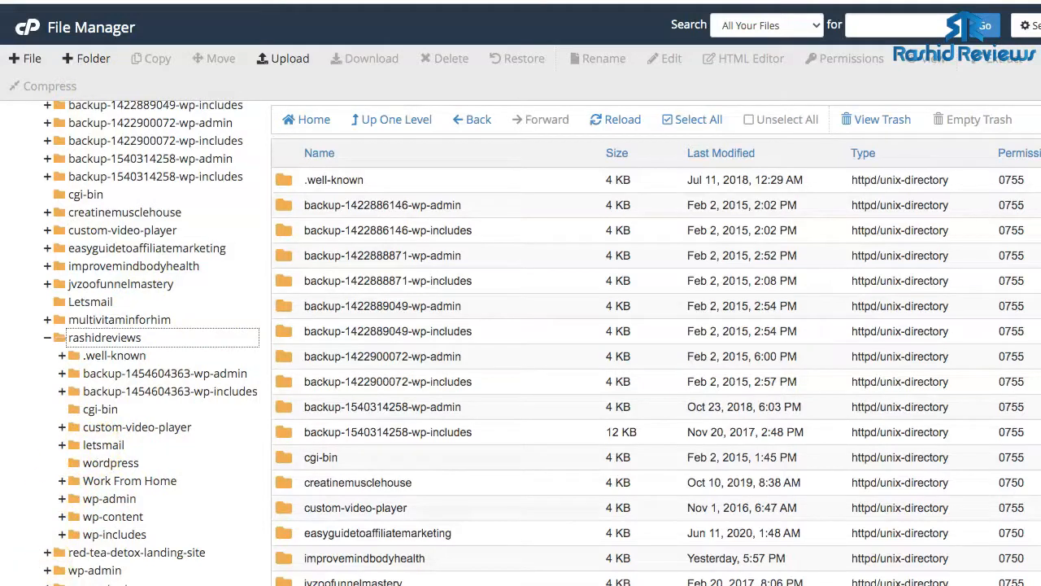
pyautogui.scroll(-2, 78, 386)
pyautogui.click(79, 386)
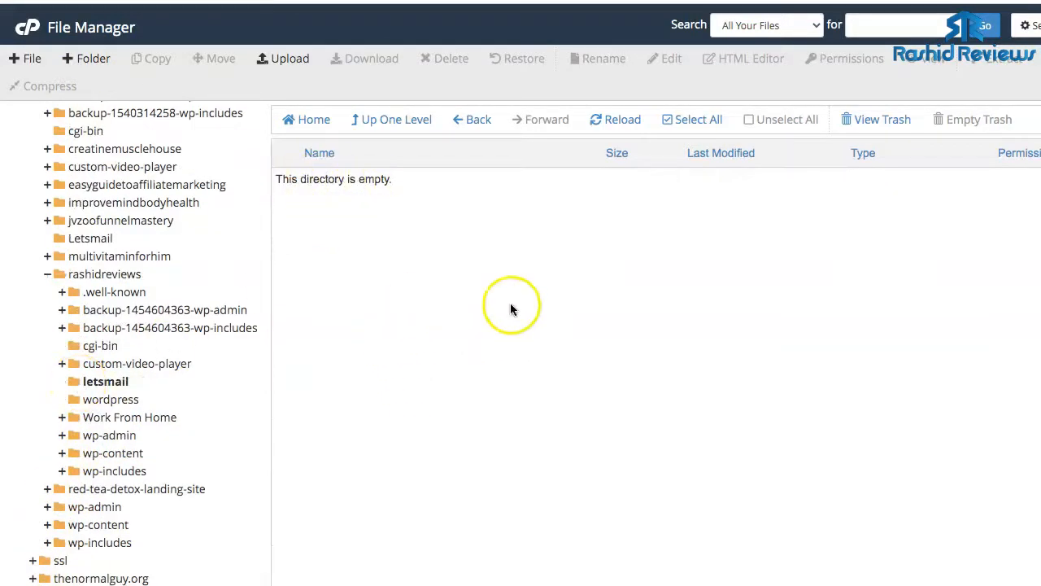
pyautogui.click(277, 60)
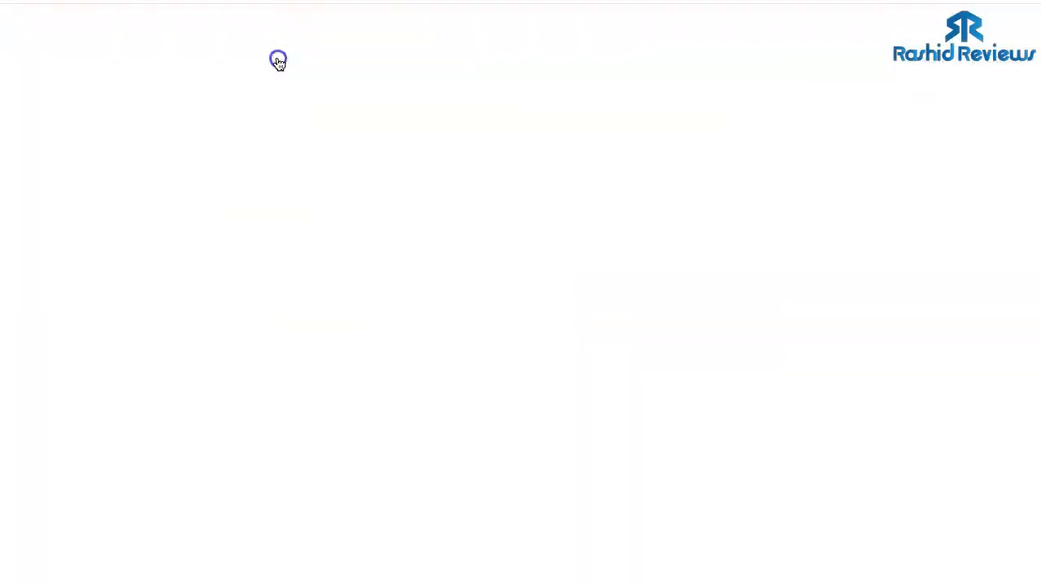
# - Upload LetsMail97.zip (4.91 MB) from Downloads and return to the letsmail folder
pyautogui.click(540, 290)
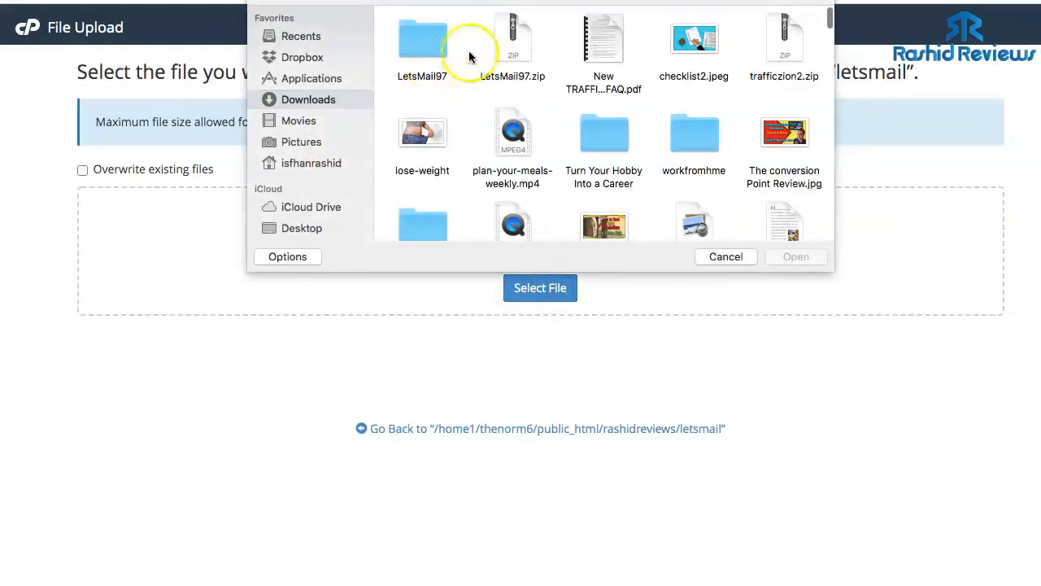
pyautogui.click(515, 63)
pyautogui.click(793, 257)
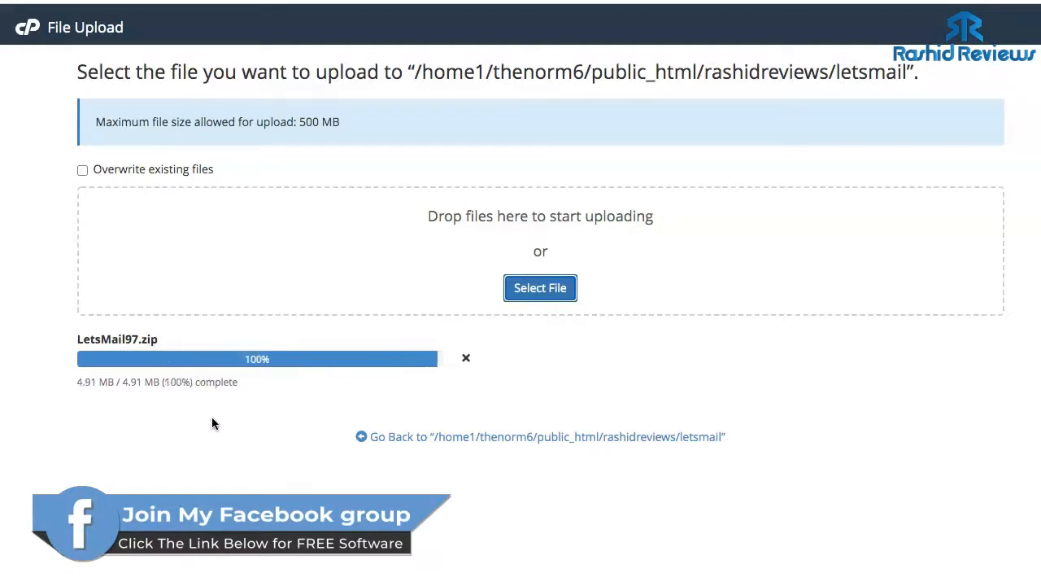
pyautogui.click(272, 362)
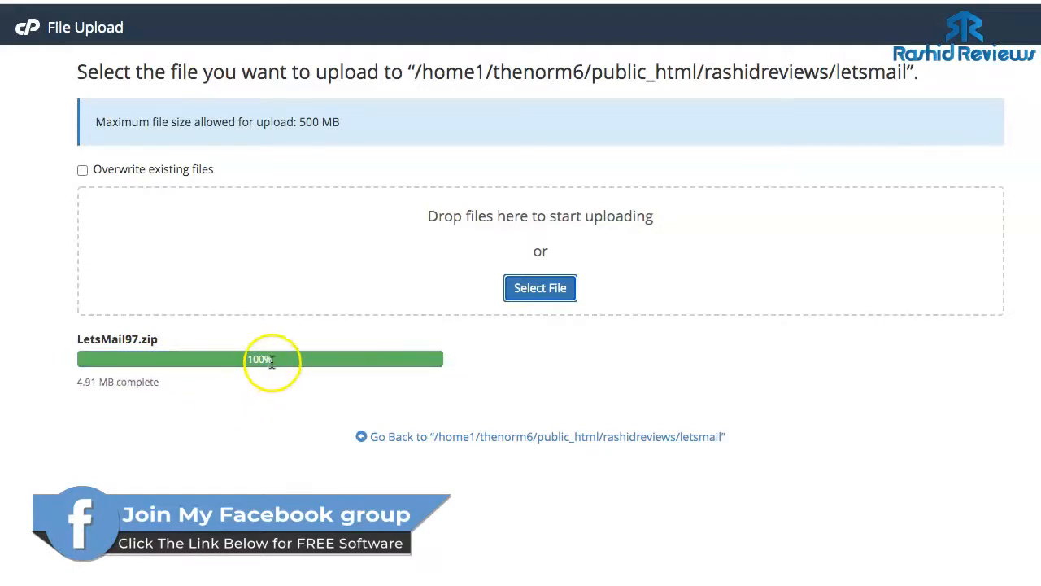
pyautogui.click(471, 437)
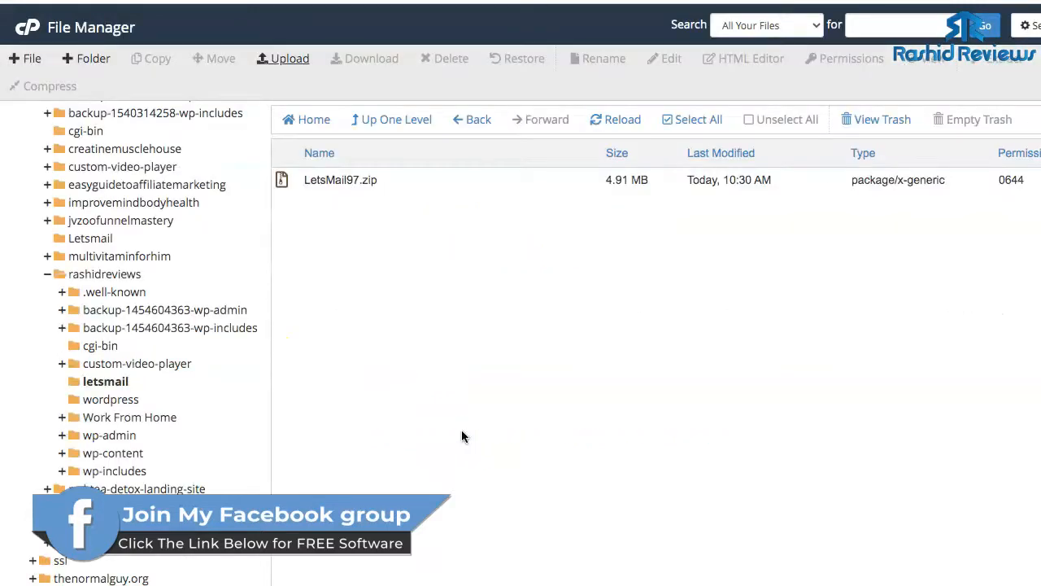
# - Extract LetsMail97.zip into the letsmail folder and close the extraction results
pyautogui.click(387, 185)
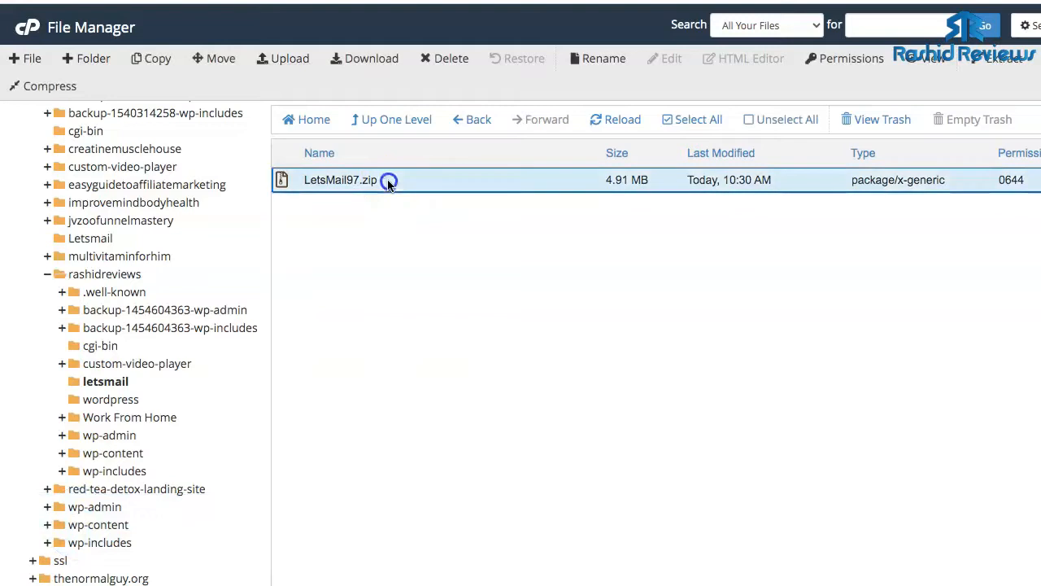
pyautogui.click(1000, 65)
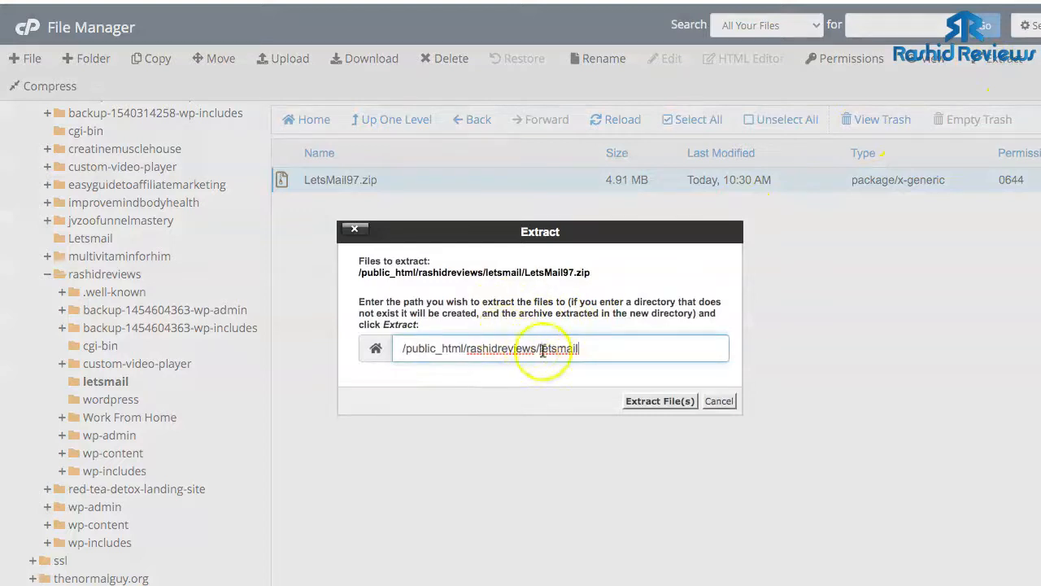
pyautogui.click(647, 402)
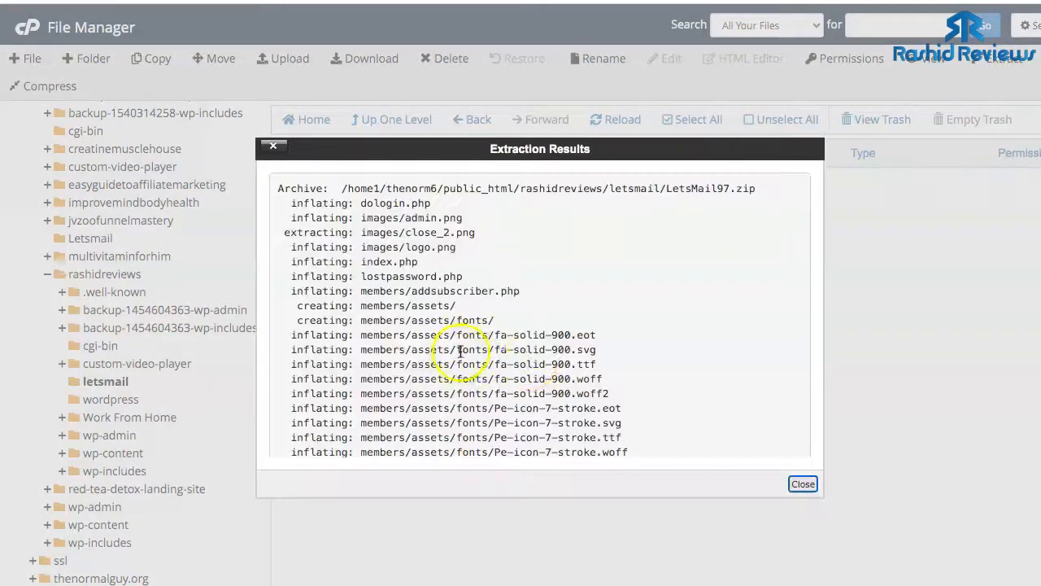
pyautogui.click(802, 484)
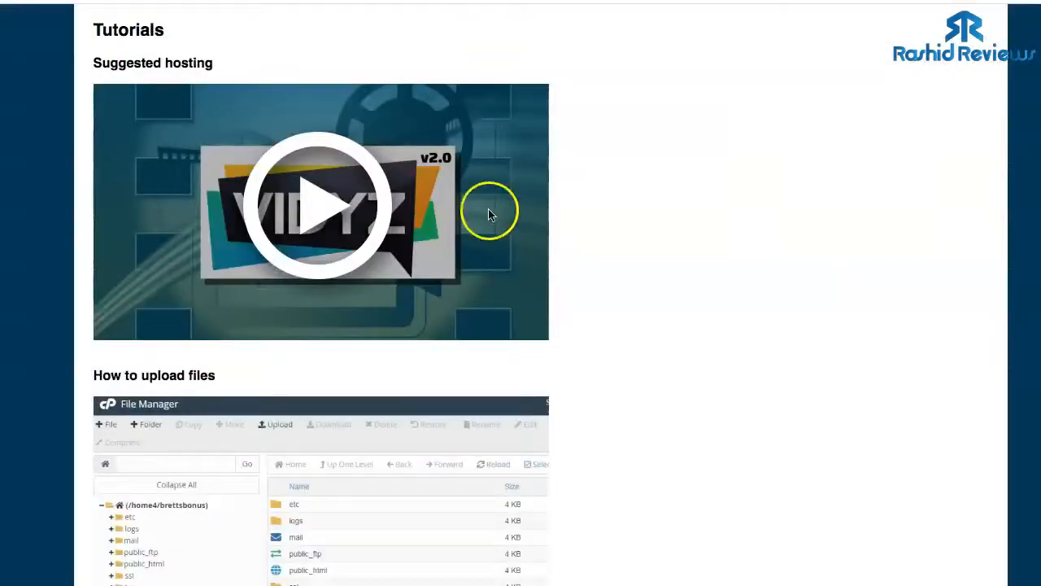
# - Scroll the setup instructions page and return to the LetsMail home page
pyautogui.scroll(2, 442, 272)
pyautogui.scroll(-5, 444, 277)
pyautogui.scroll(-2, 444, 276)
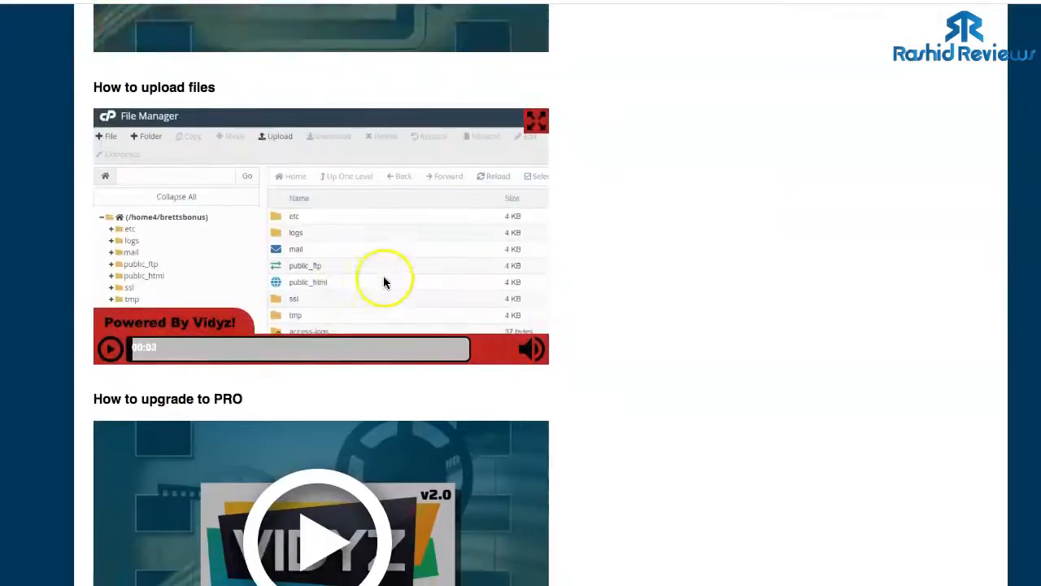
pyautogui.scroll(5, 542, 263)
pyautogui.click(560, 61)
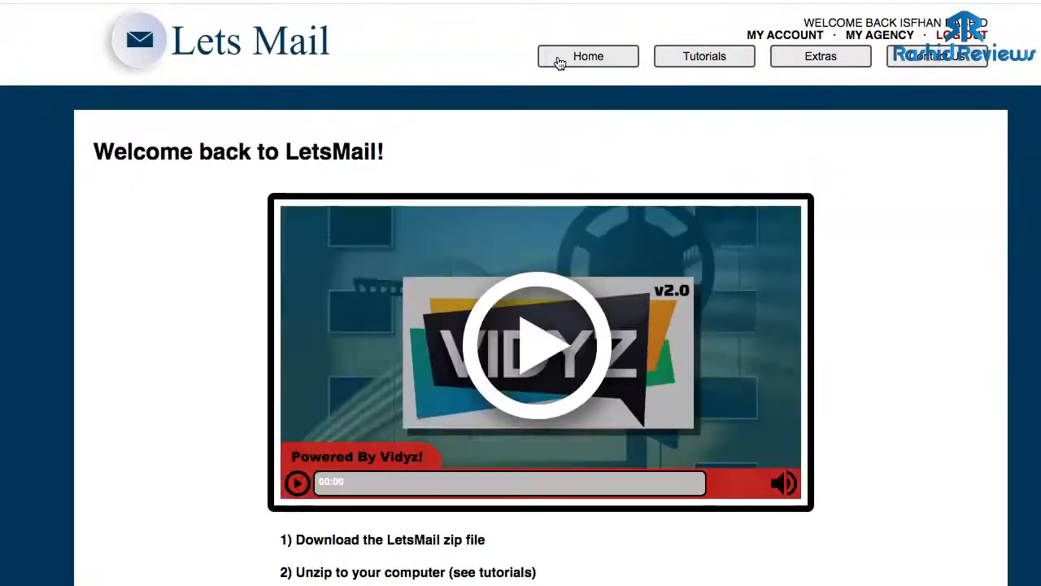
# - Highlight the example domain lines in the instructions, clear the selection, and open a new tab
pyautogui.scroll(-2, 586, 236)
pyautogui.scroll(-3, 589, 246)
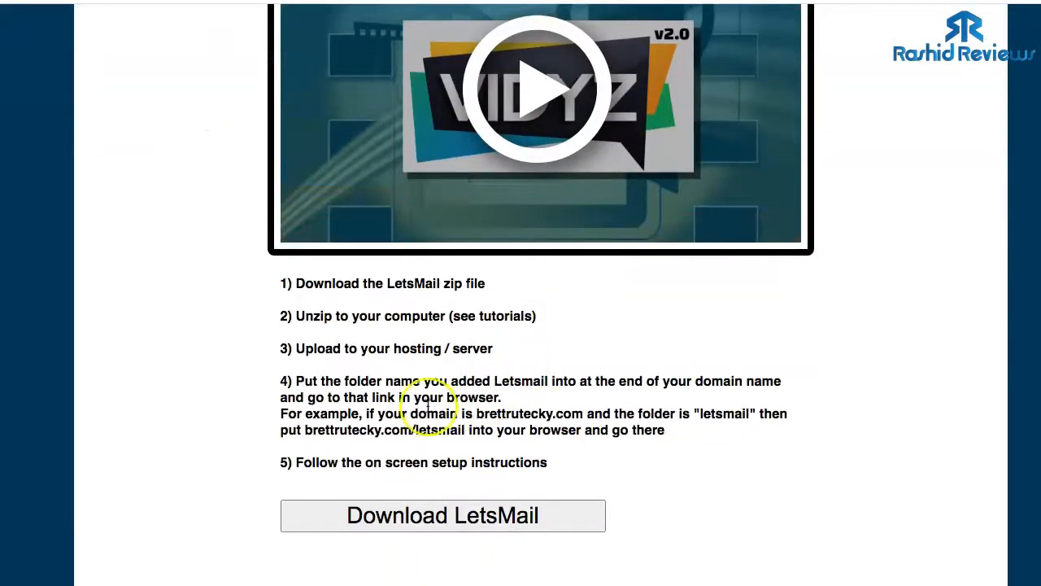
pyautogui.moveTo(476, 414); pyautogui.dragTo(544, 415)
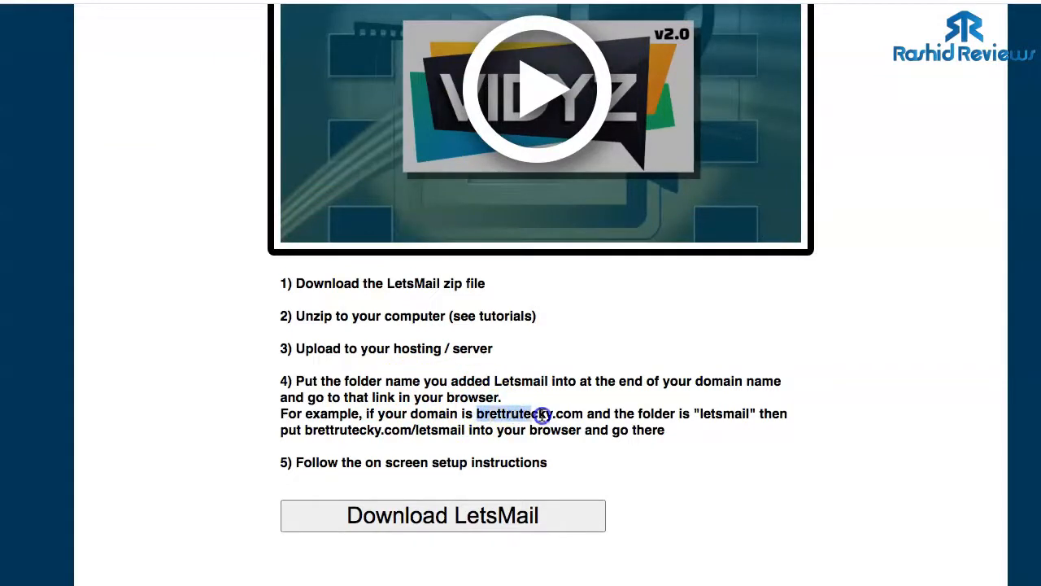
pyautogui.click(623, 419)
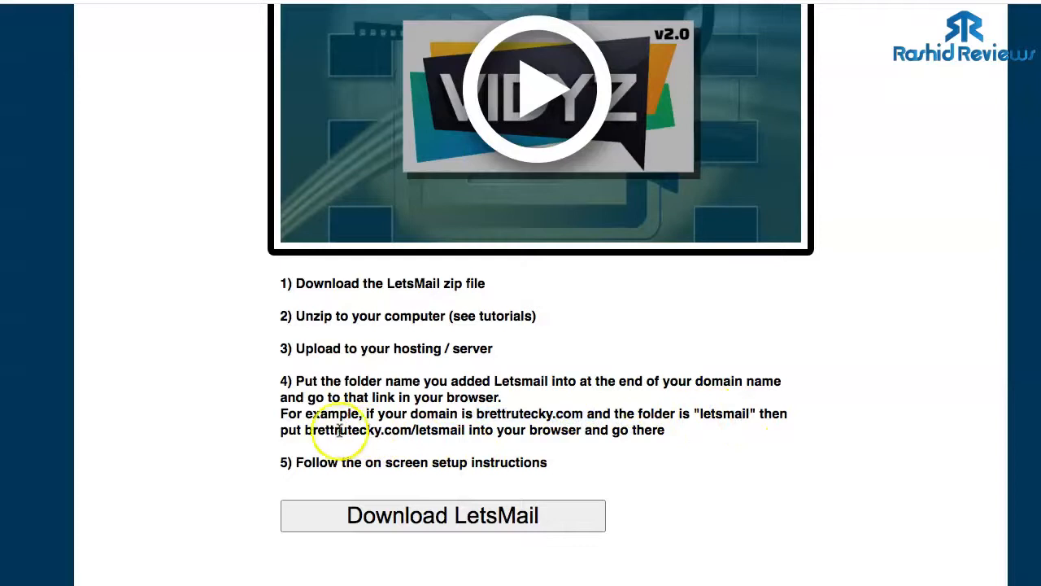
pyautogui.moveTo(305, 429); pyautogui.dragTo(387, 429)
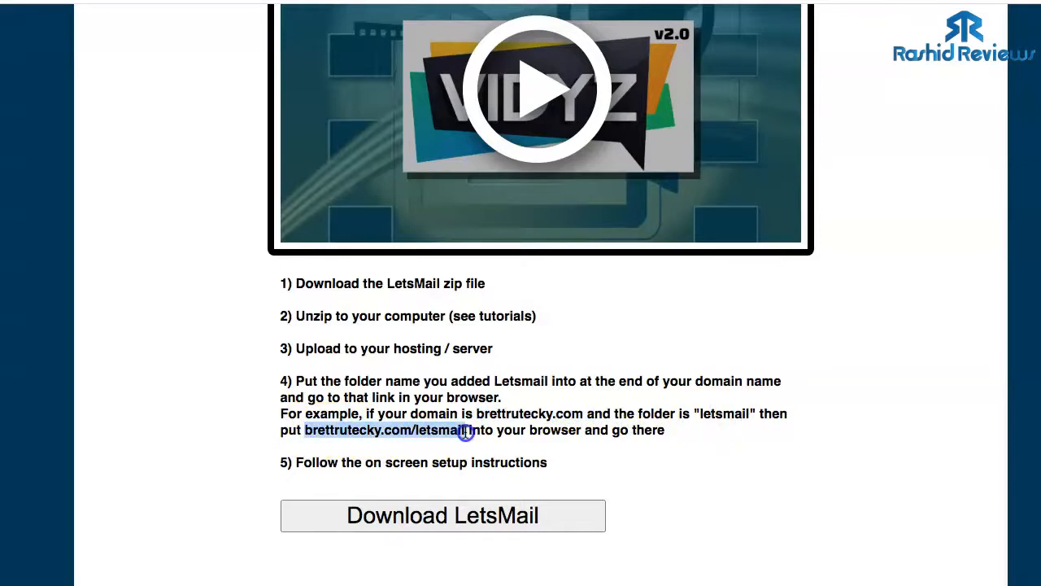
pyautogui.click(244, 335)
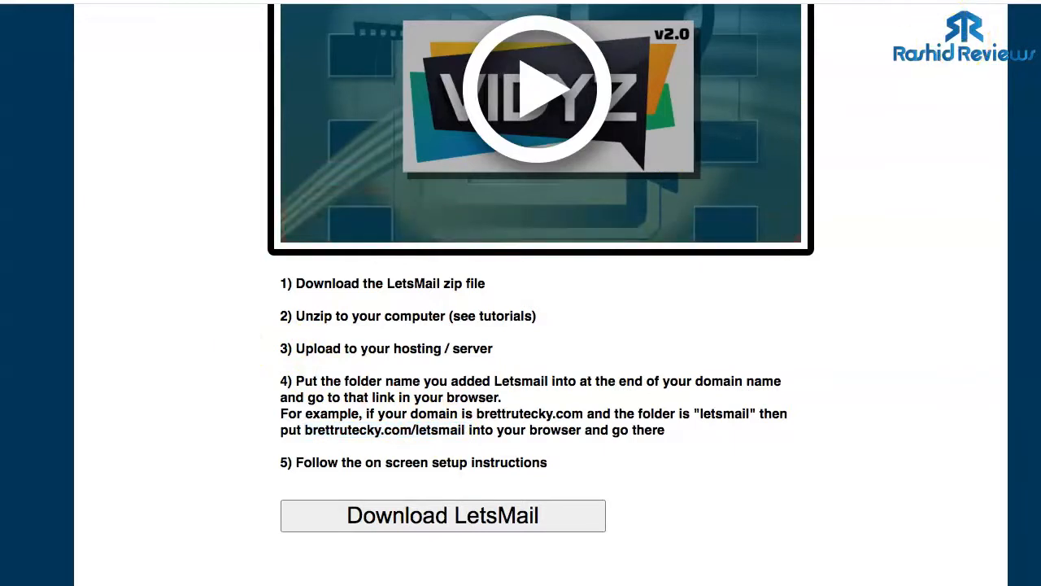
pyautogui.press('super+t')
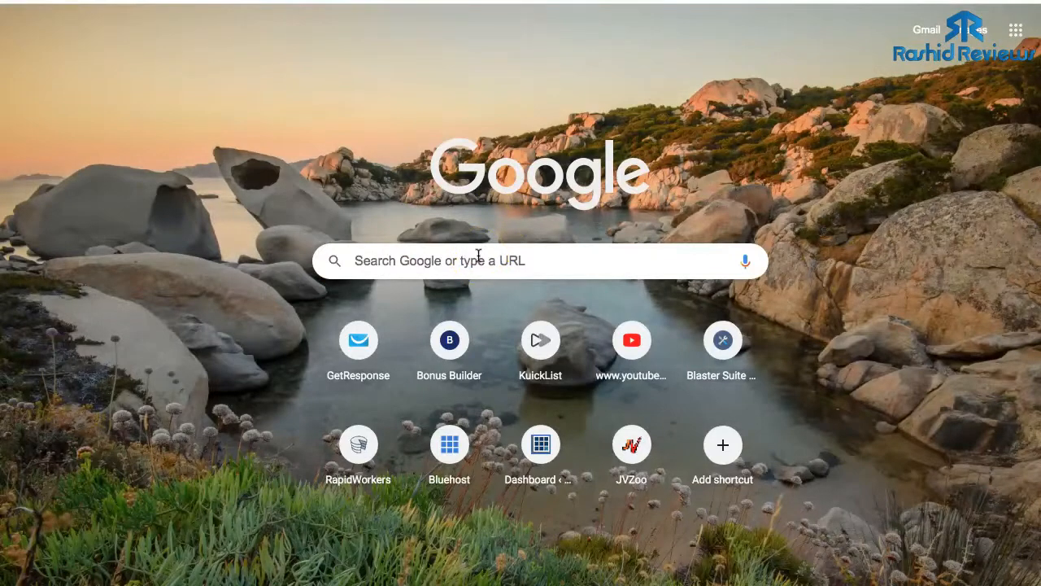
# - Load the Lets Mail setup page on rashidreviews.com and play its setup tutorial video
pyautogui.click(478, 257)
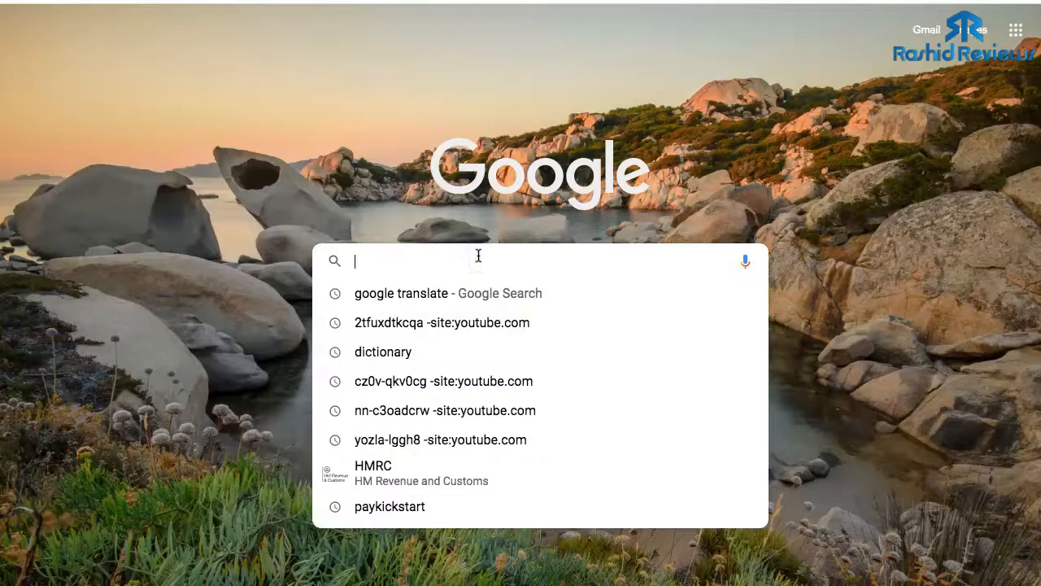
pyautogui.write('rashid')
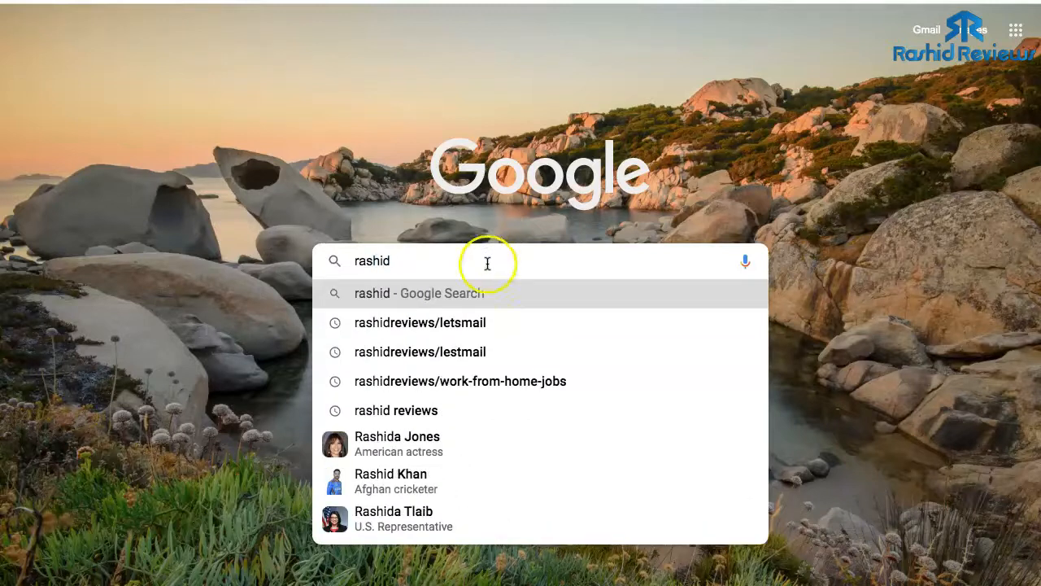
pyautogui.click(488, 322)
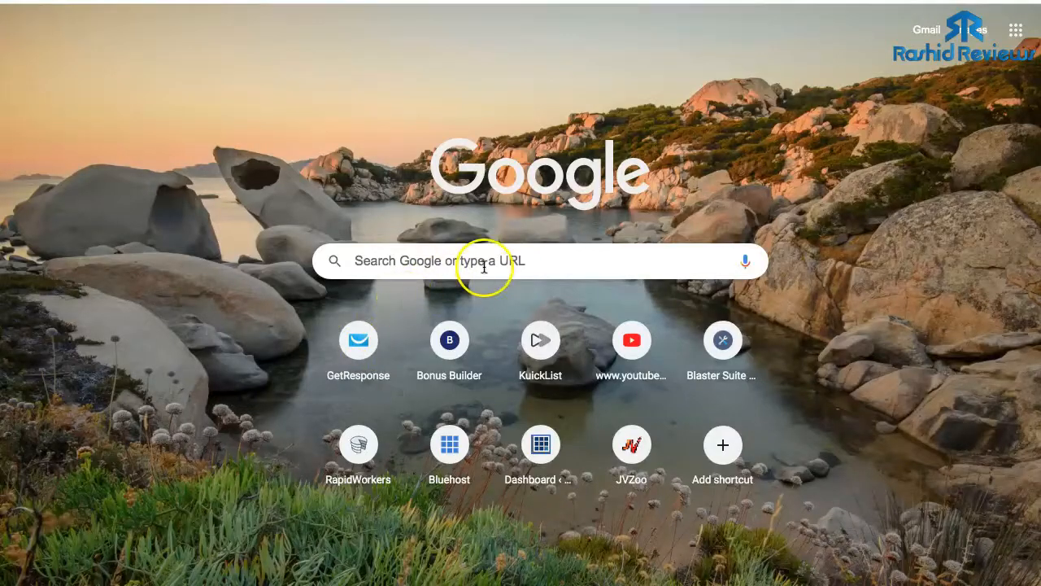
pyautogui.click(483, 261)
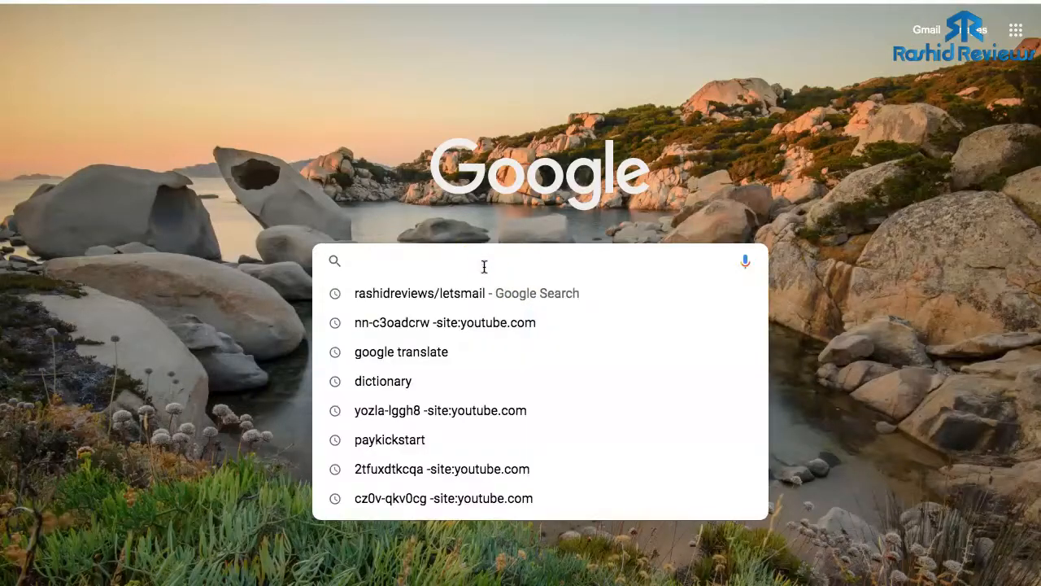
pyautogui.write('http')
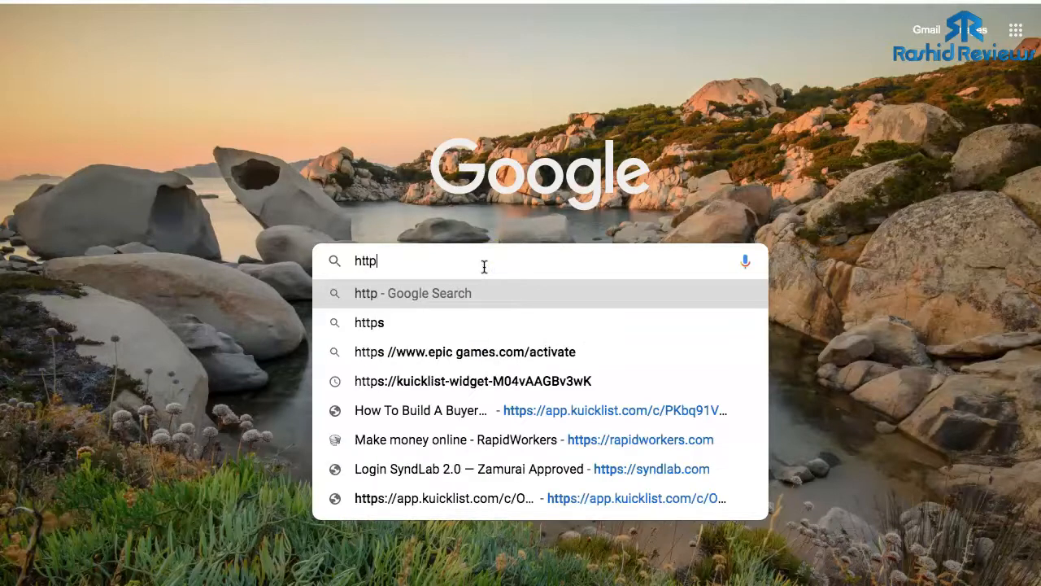
pyautogui.write('s:')
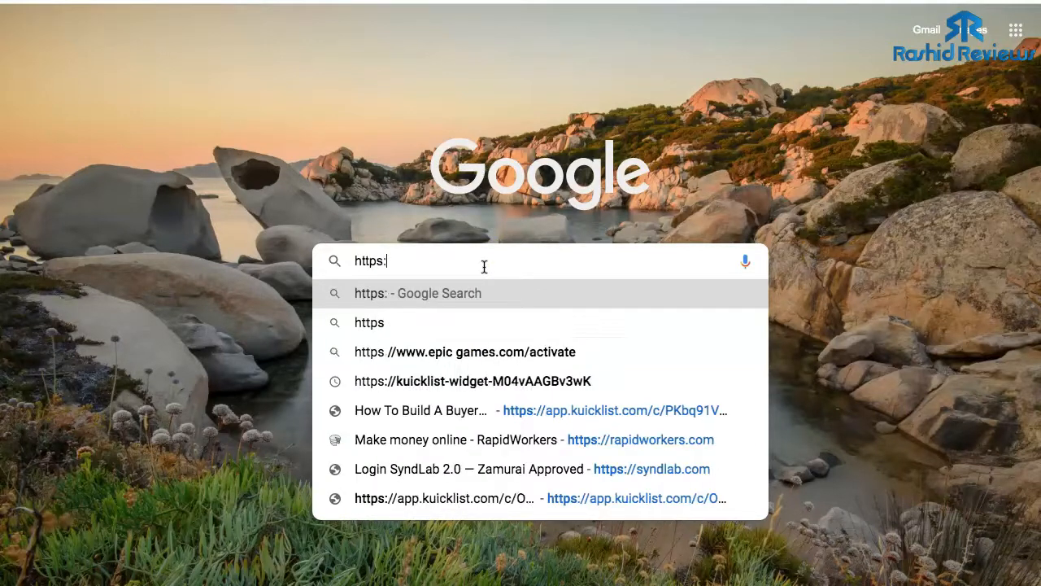
pyautogui.write('//r')
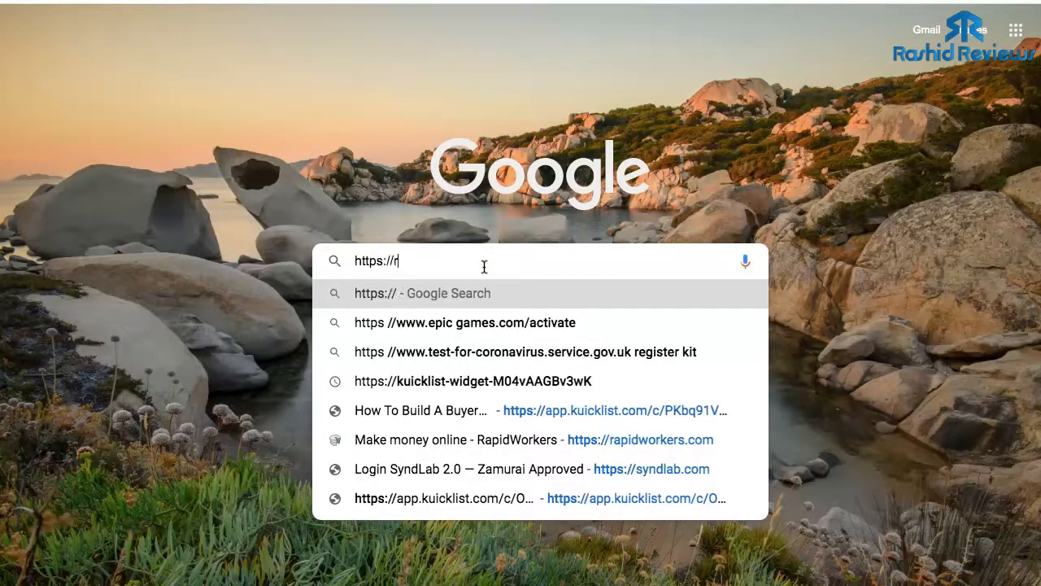
pyautogui.write('ash')
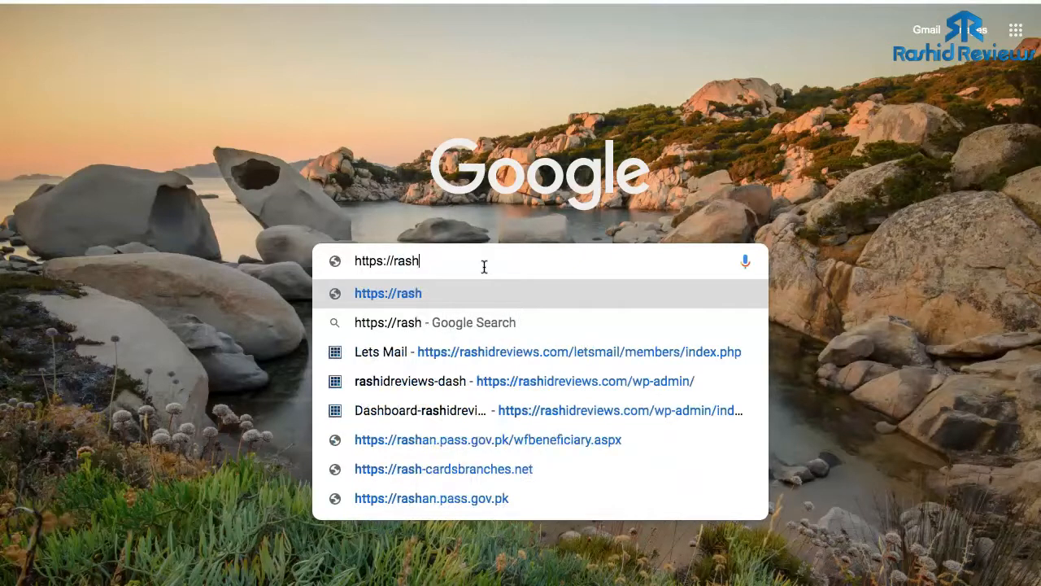
pyautogui.click(507, 358)
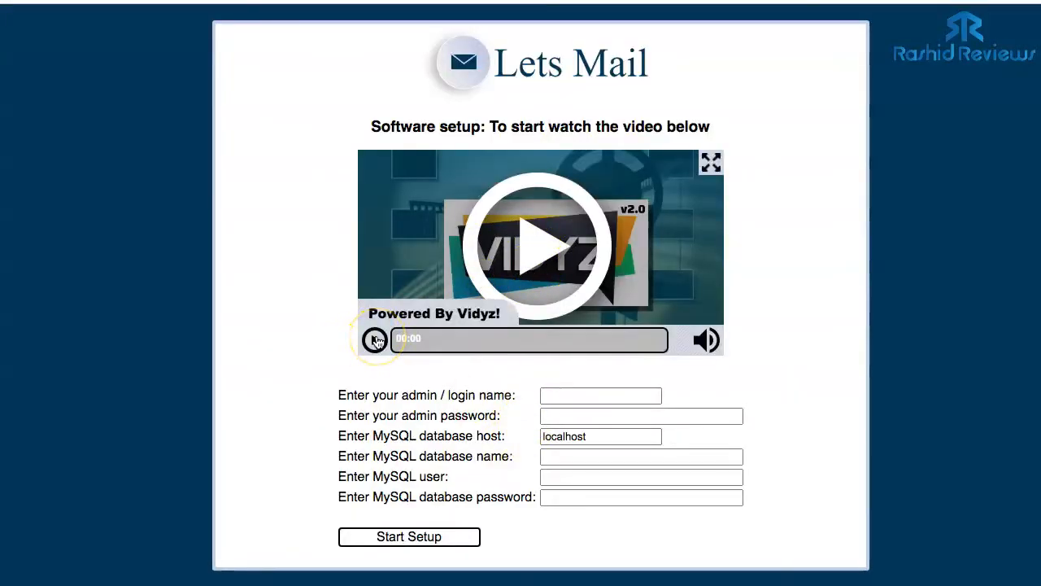
pyautogui.click(375, 340)
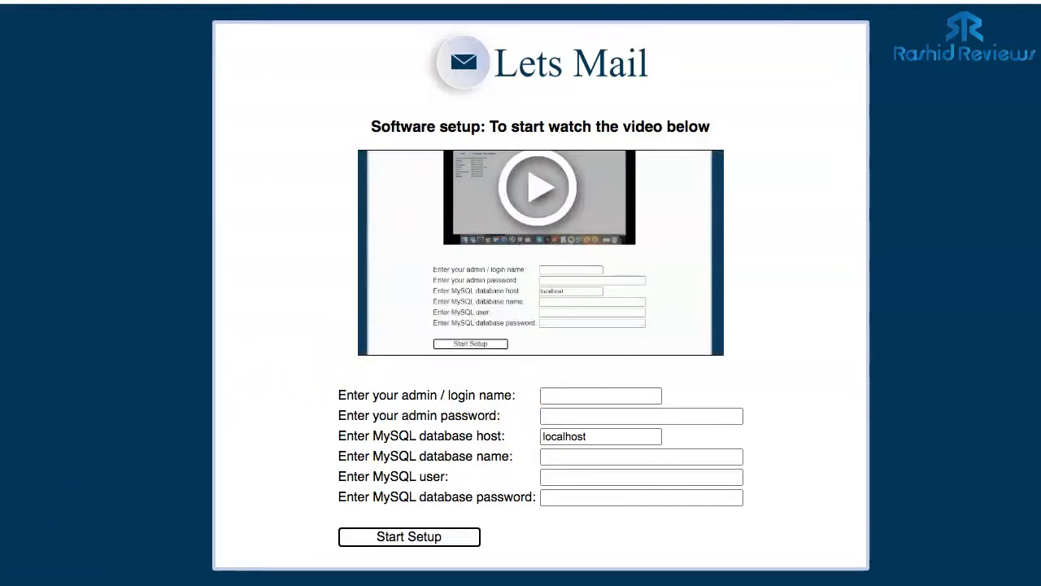
pyautogui.moveTo(558, 232)
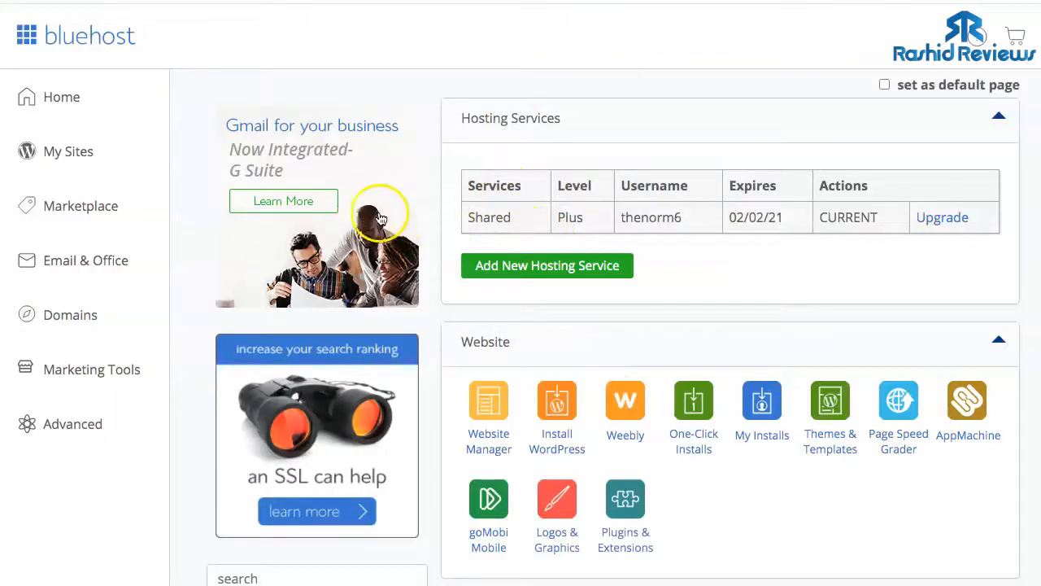
# - Find Database Tools in Bluehost cPanel and open MySQL Databases
pyautogui.scroll(-5, 399, 216)
pyautogui.scroll(-20, 465, 221)
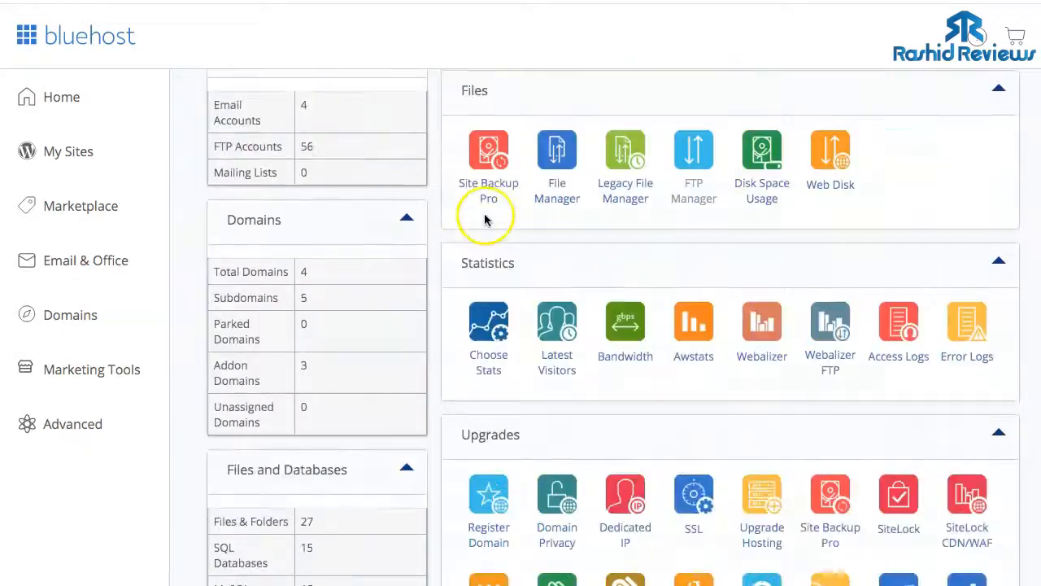
pyautogui.scroll(-12, 484, 218)
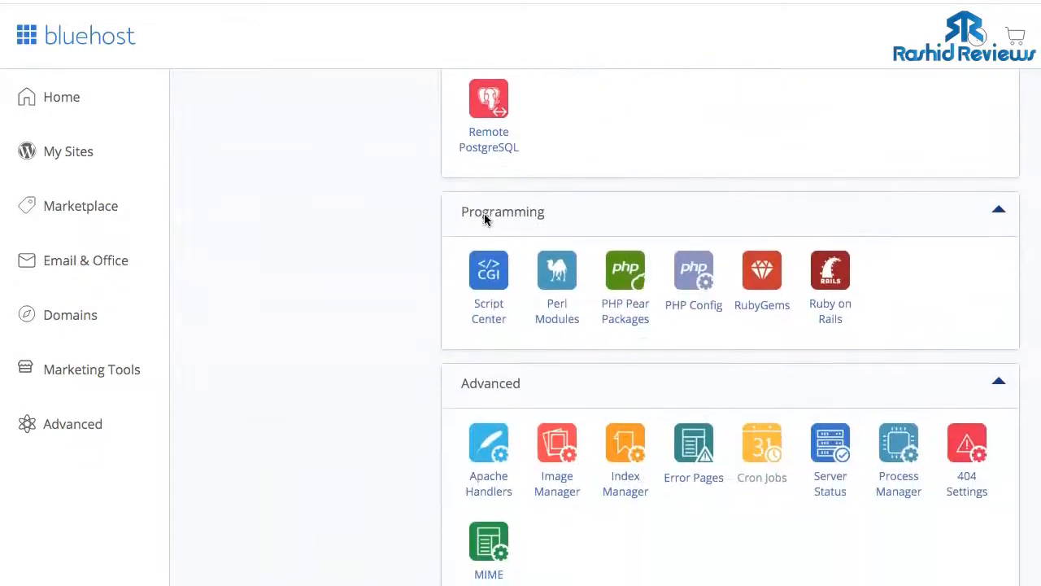
pyautogui.scroll(1, 495, 324)
pyautogui.scroll(-1, 495, 324)
pyautogui.scroll(6, 496, 323)
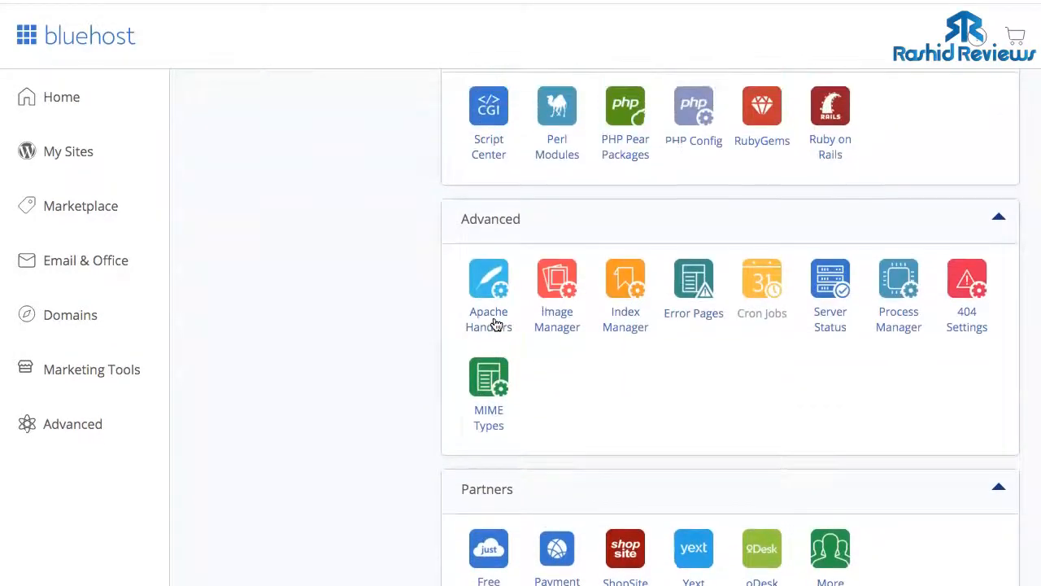
pyautogui.scroll(2, 496, 323)
pyautogui.click(484, 222)
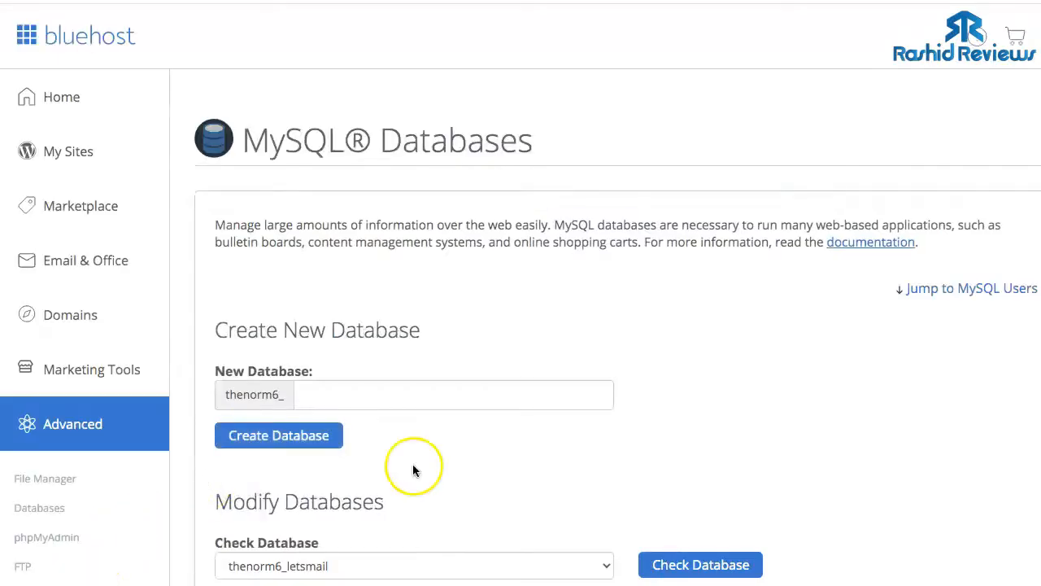
# - Create the letsmail database (thenorm6_letsmail) and bring up copy options for its name
pyautogui.scroll(-2, 414, 472)
pyautogui.click(325, 266)
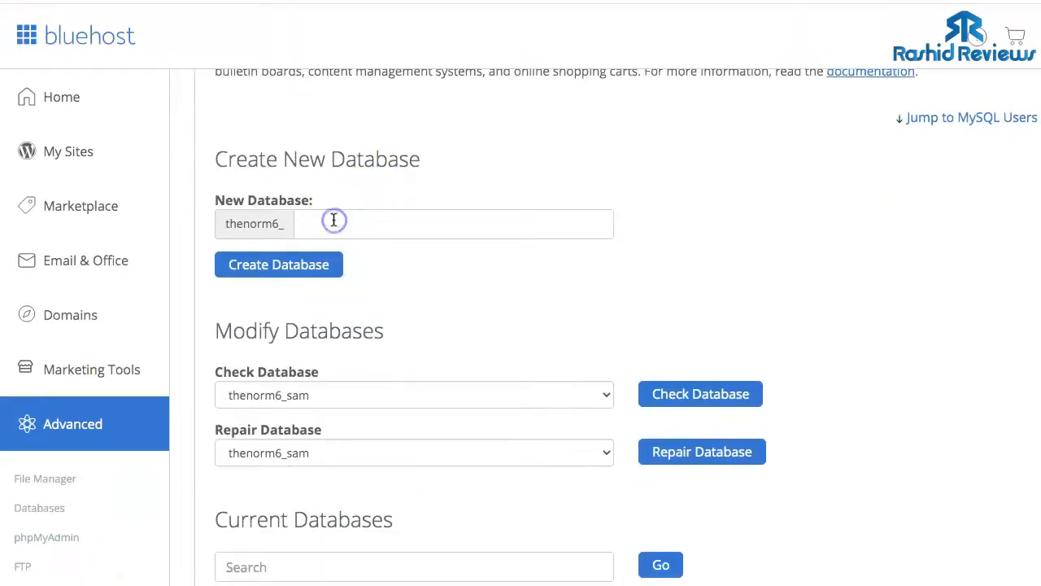
pyautogui.click(312, 224)
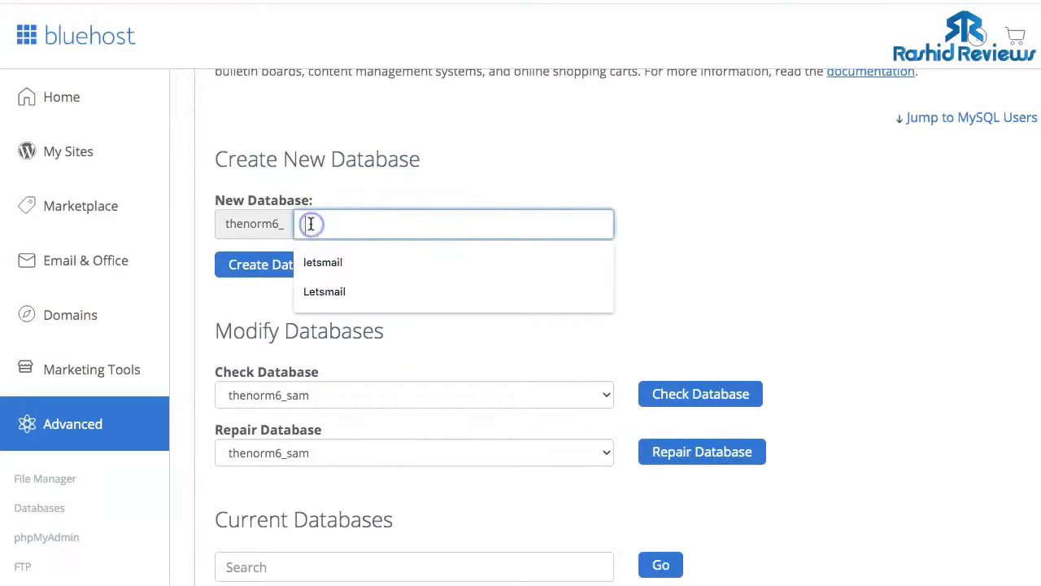
pyautogui.click(318, 262)
pyautogui.click(276, 268)
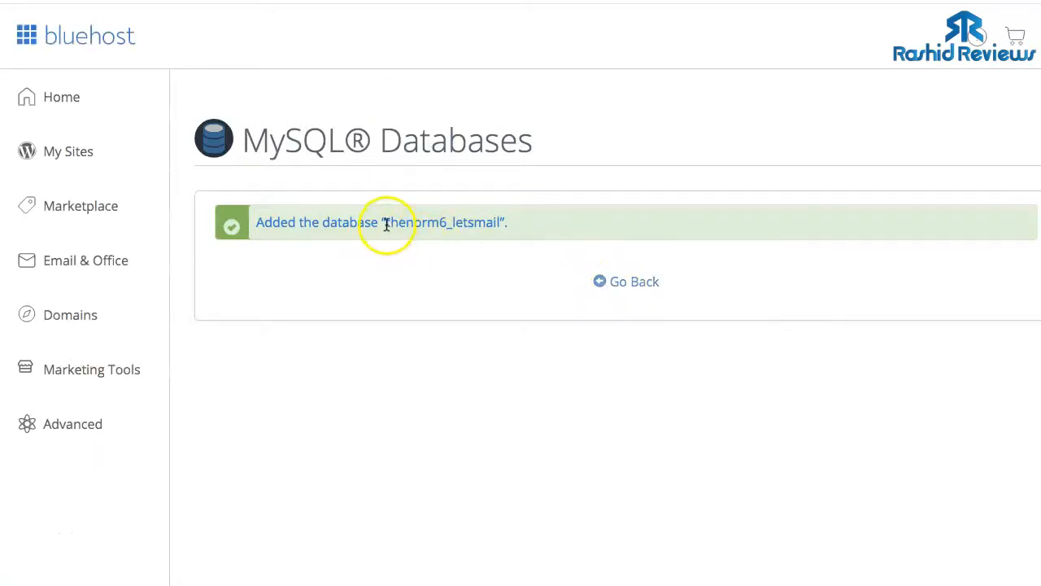
pyautogui.rightClick(483, 224)
pyautogui.click(505, 253)
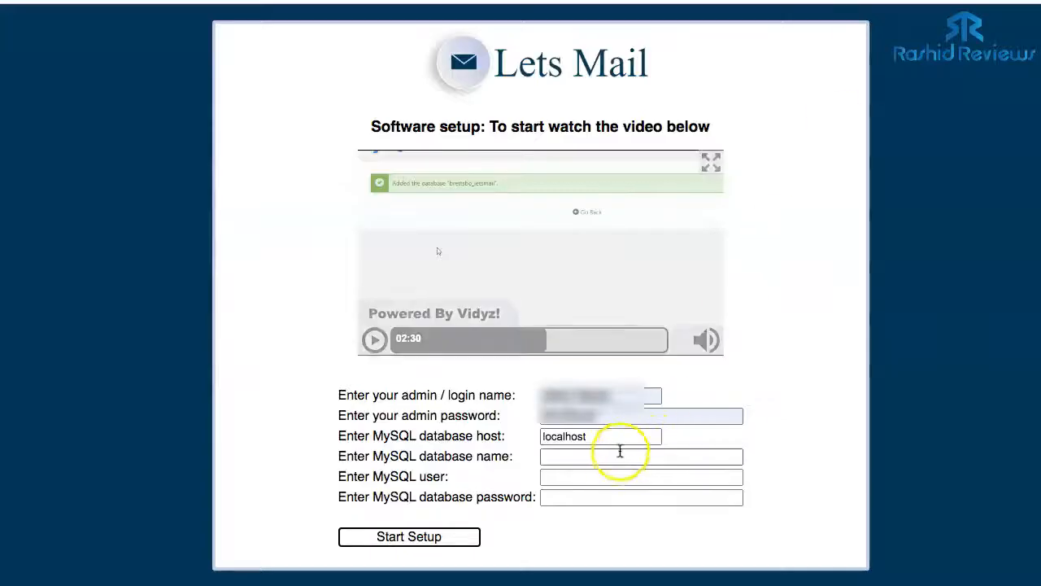
pyautogui.click(612, 456)
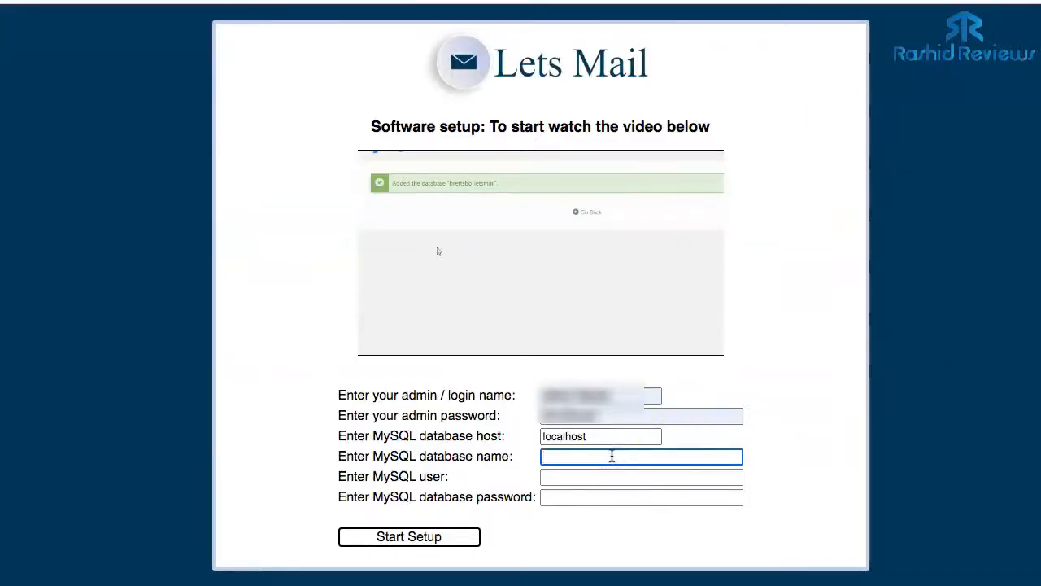
pyautogui.scroll(-1, 500, 474)
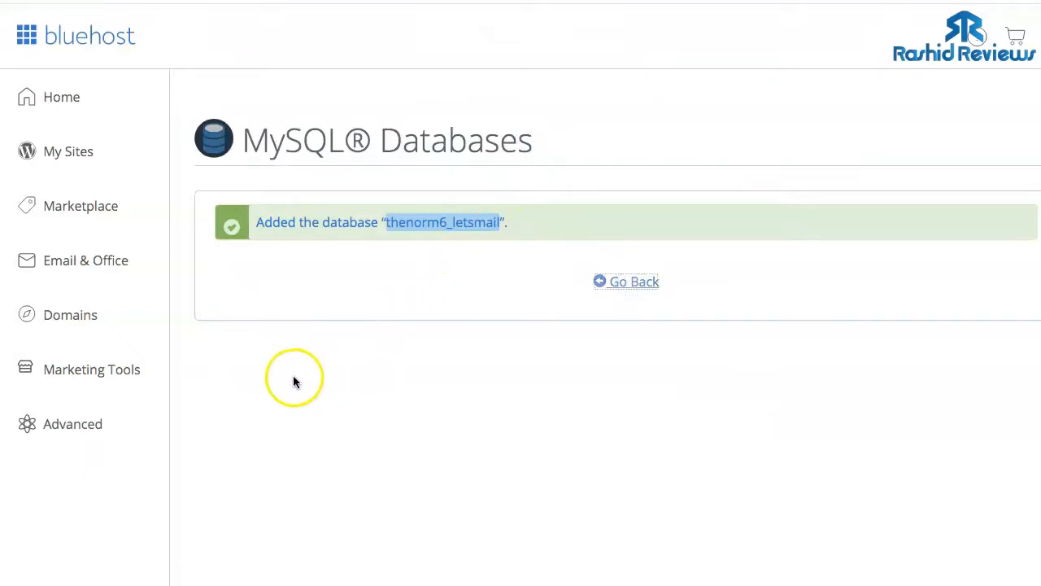
# - Enter letsmai as the new MySQL username and type its password
pyautogui.scroll(-3, 294, 380)
pyautogui.scroll(-9, 294, 381)
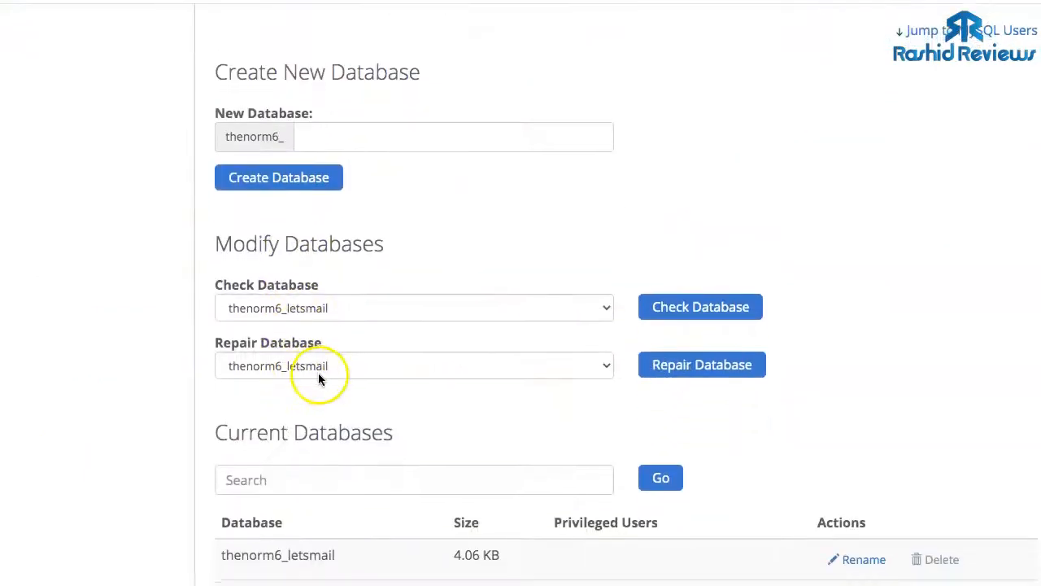
pyautogui.scroll(-3, 318, 379)
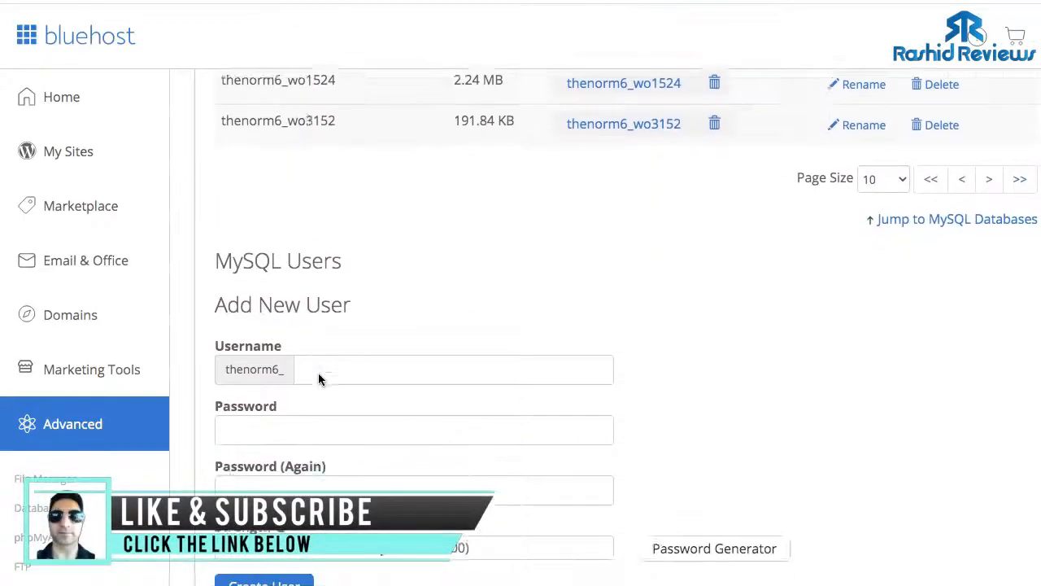
pyautogui.scroll(-1, 324, 199)
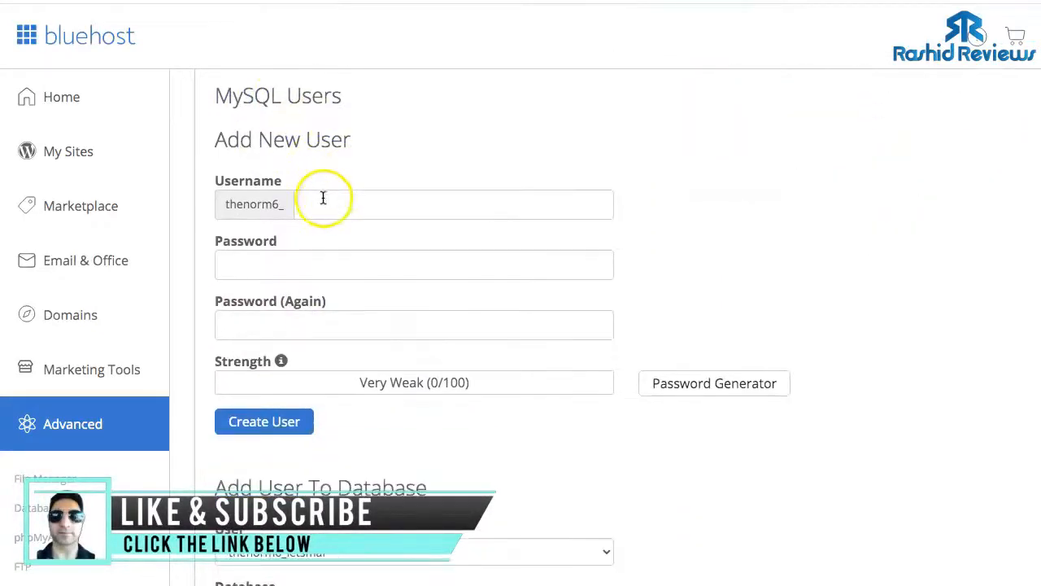
pyautogui.scroll(1, 493, 440)
pyautogui.scroll(-1, 488, 437)
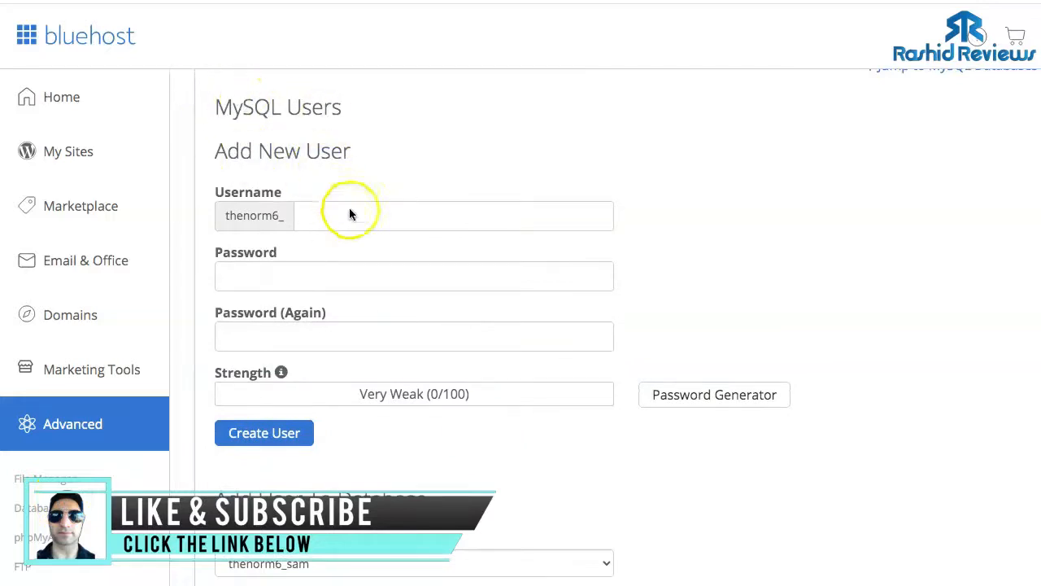
pyautogui.click(318, 214)
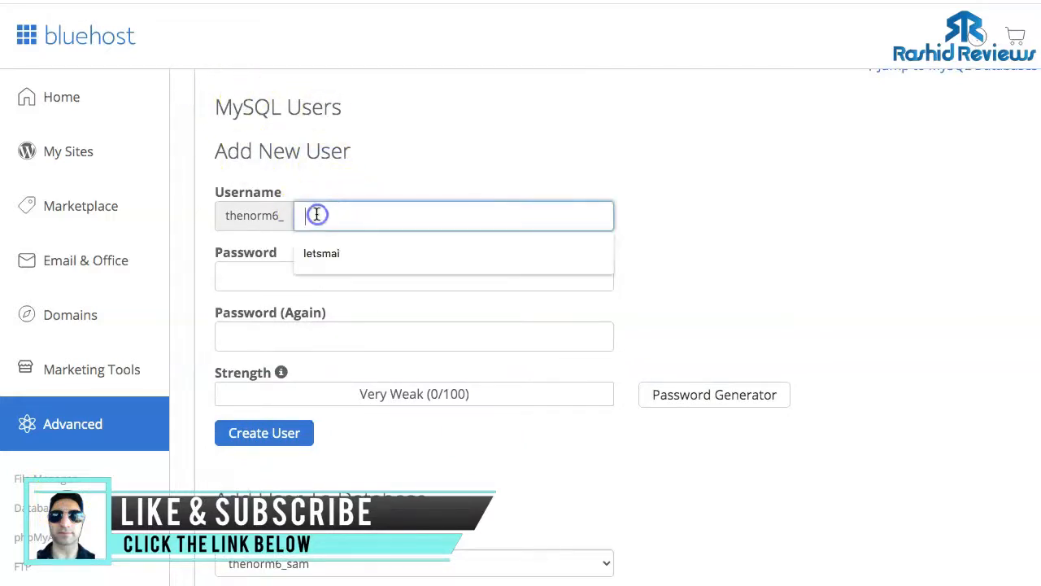
pyautogui.click(324, 252)
pyautogui.click(293, 275)
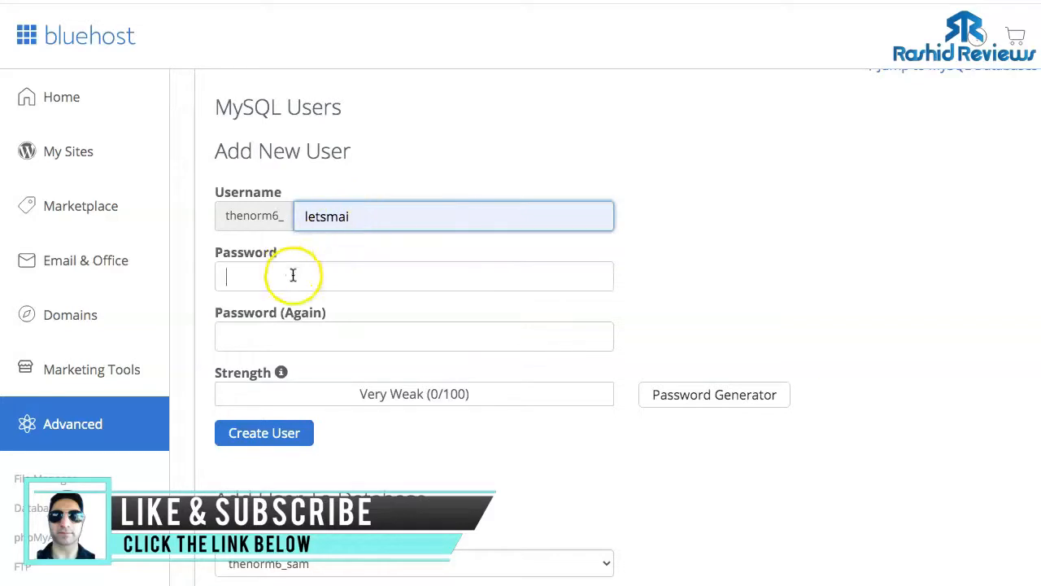
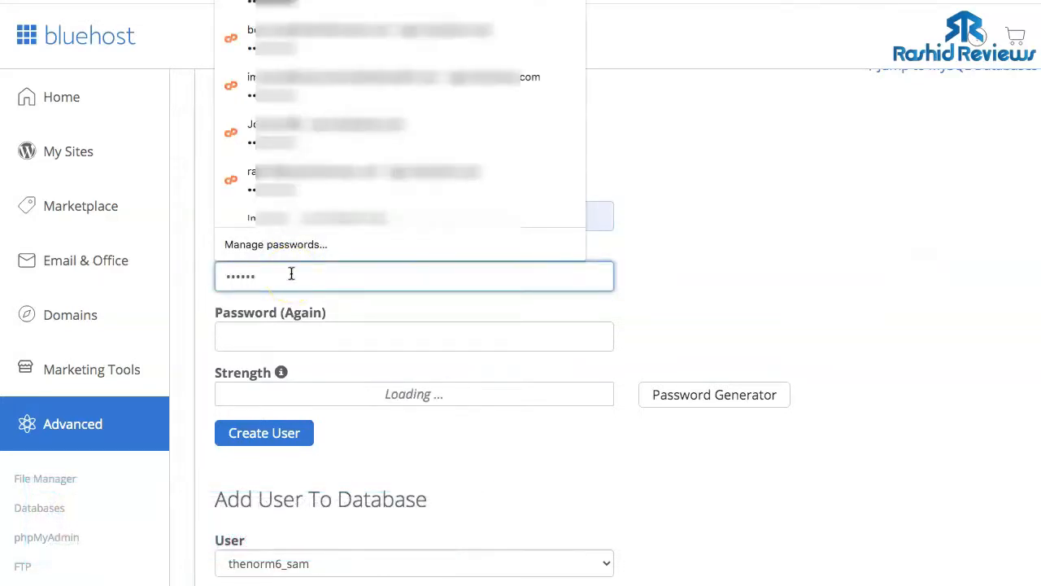
# - Confirm the password, create the user thenorm6_letsmai, and copy its username
pyautogui.click(329, 340)
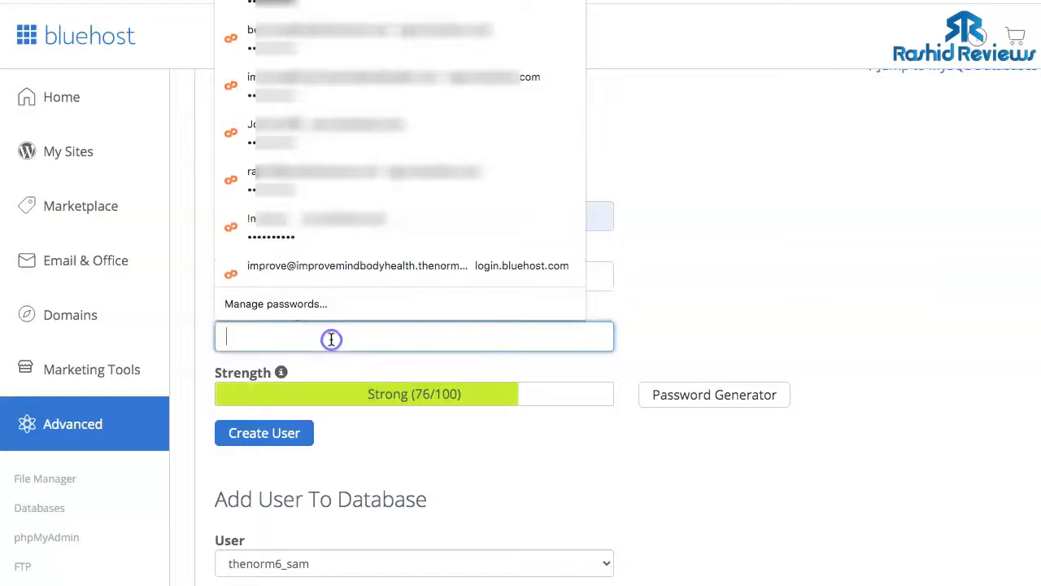
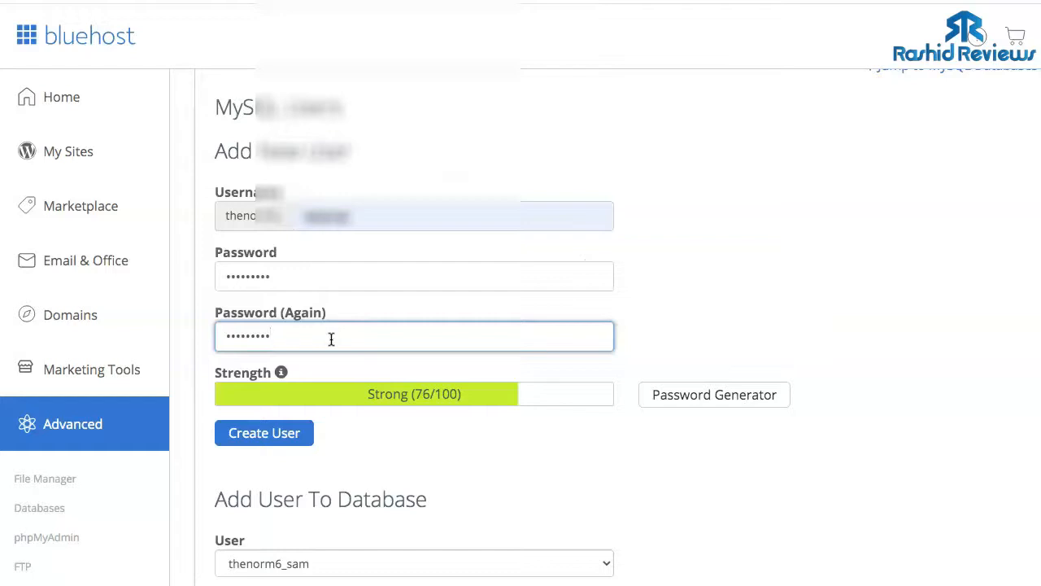
pyautogui.click(279, 436)
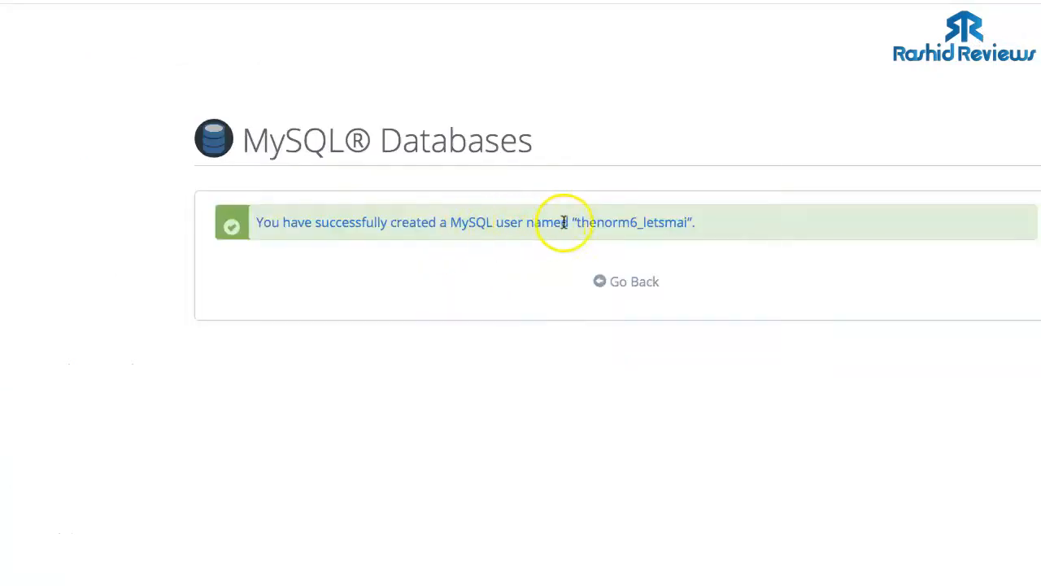
pyautogui.rightClick(675, 221)
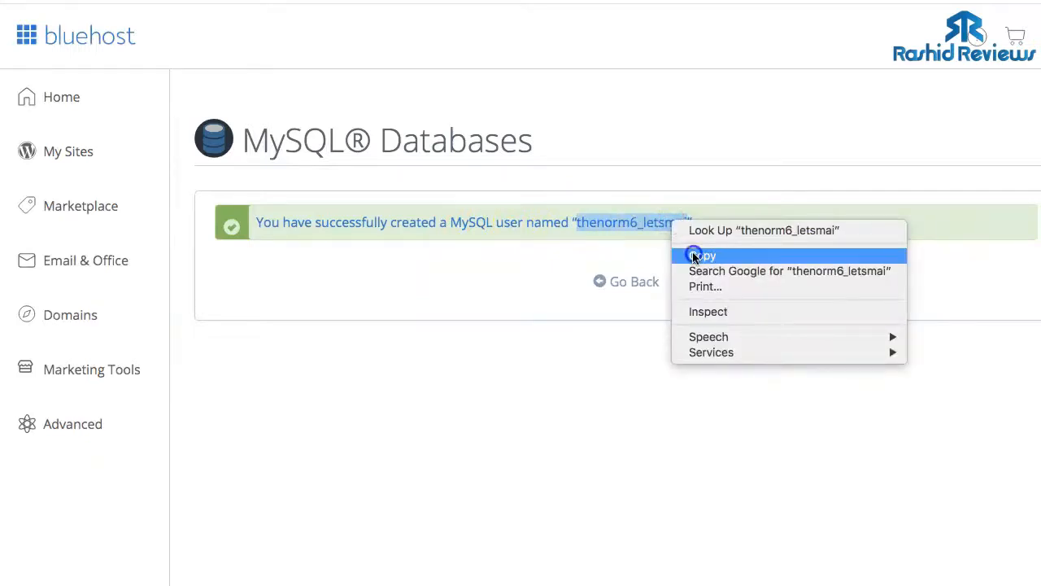
pyautogui.click(699, 256)
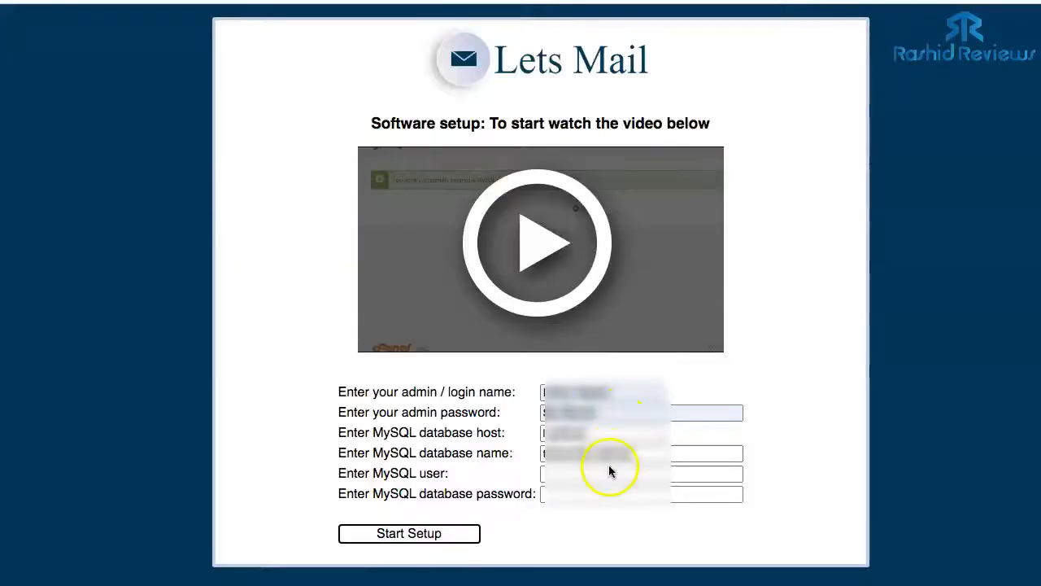
pyautogui.click(608, 473)
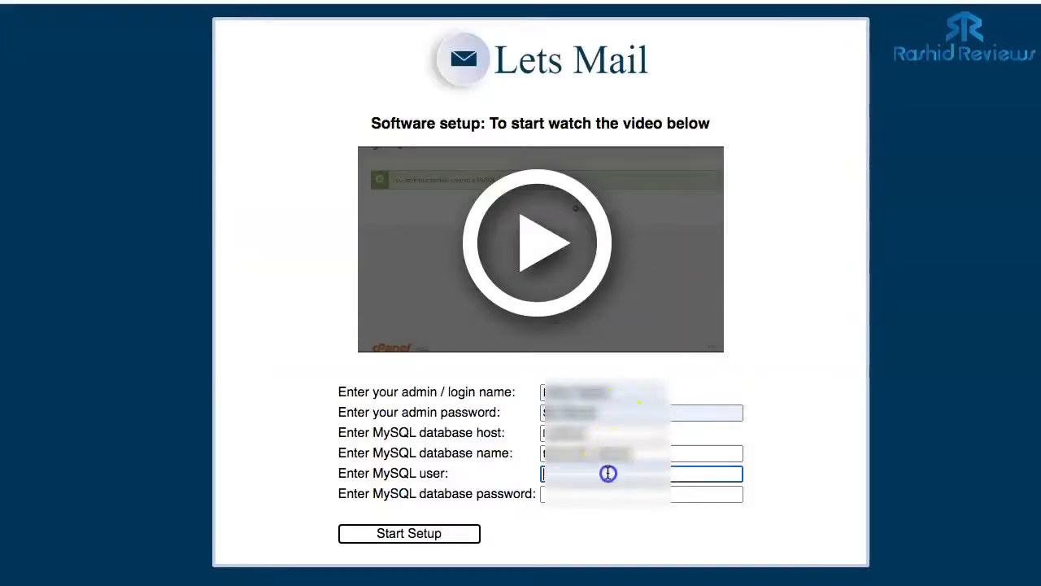
# - Paste the MySQL username into the installer, fill the database password, and start setup
pyautogui.press('super+v')
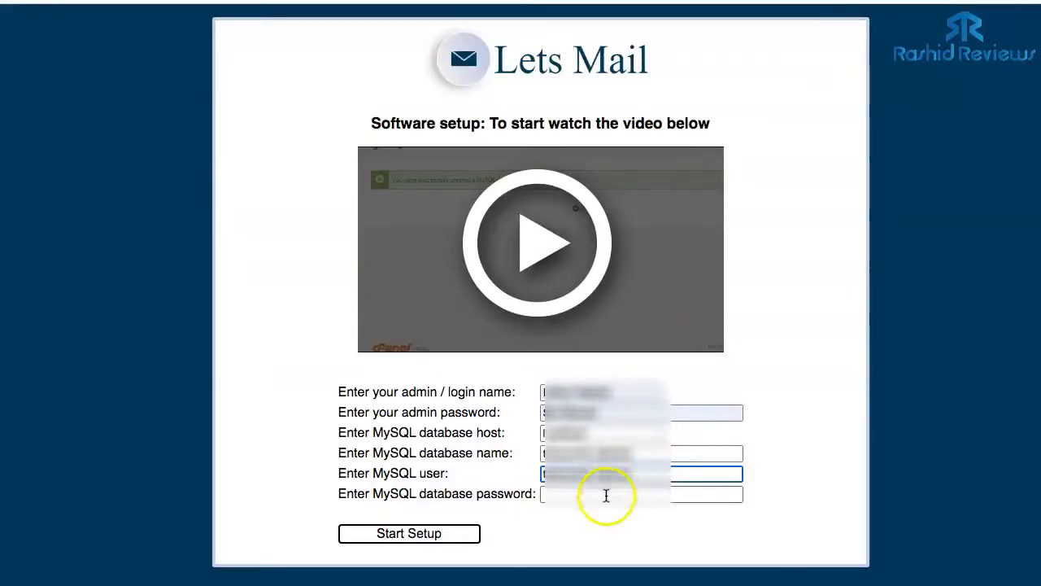
pyautogui.click(606, 494)
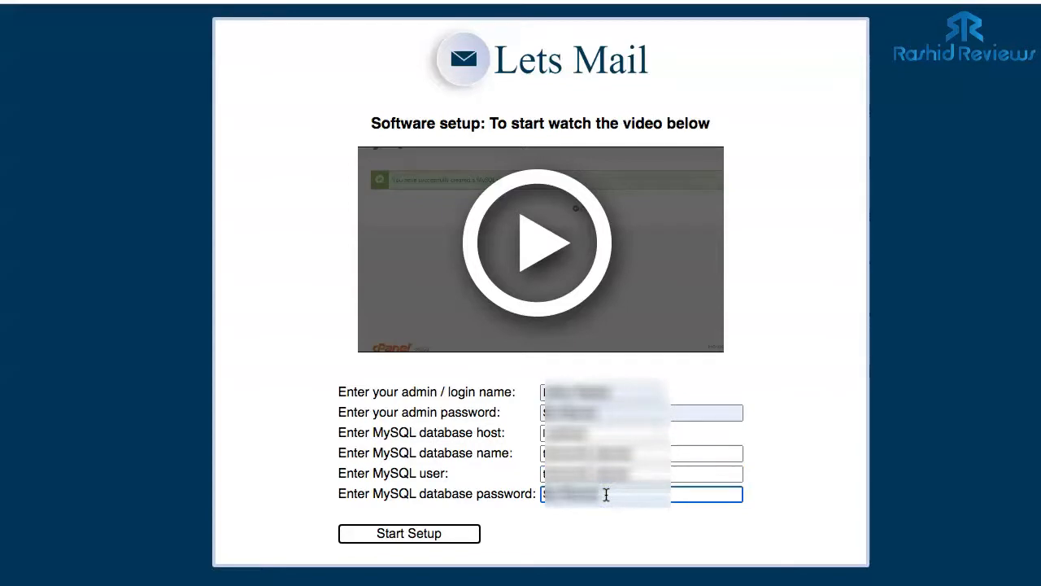
pyautogui.click(419, 534)
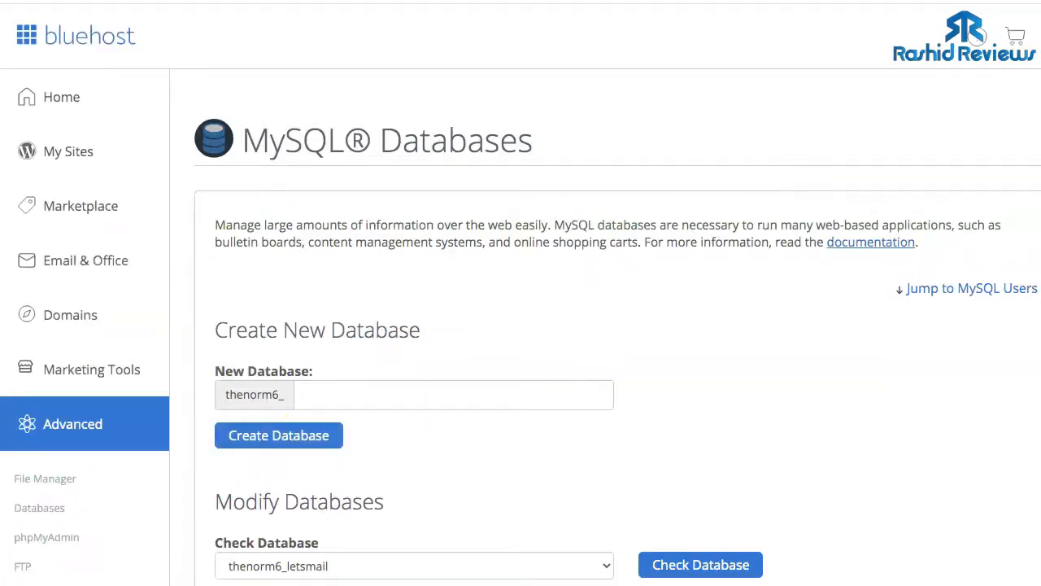
# - Add user thenorm6_letsmai to database thenorm6_letsmail with ALL PRIVILEGES and save the changes
pyautogui.scroll(-15, 552, 360)
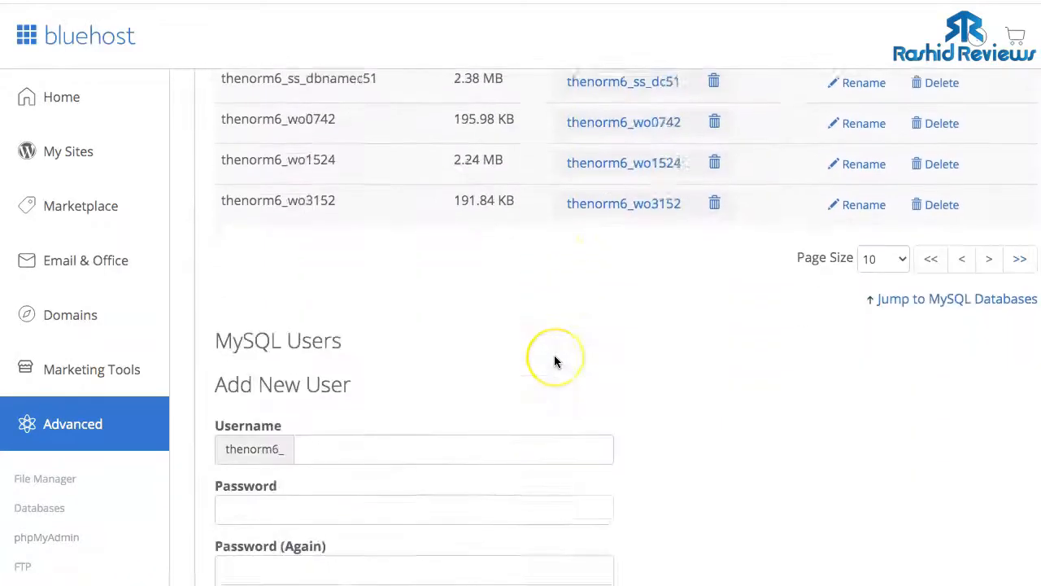
pyautogui.scroll(-8, 554, 355)
pyautogui.scroll(8, 554, 354)
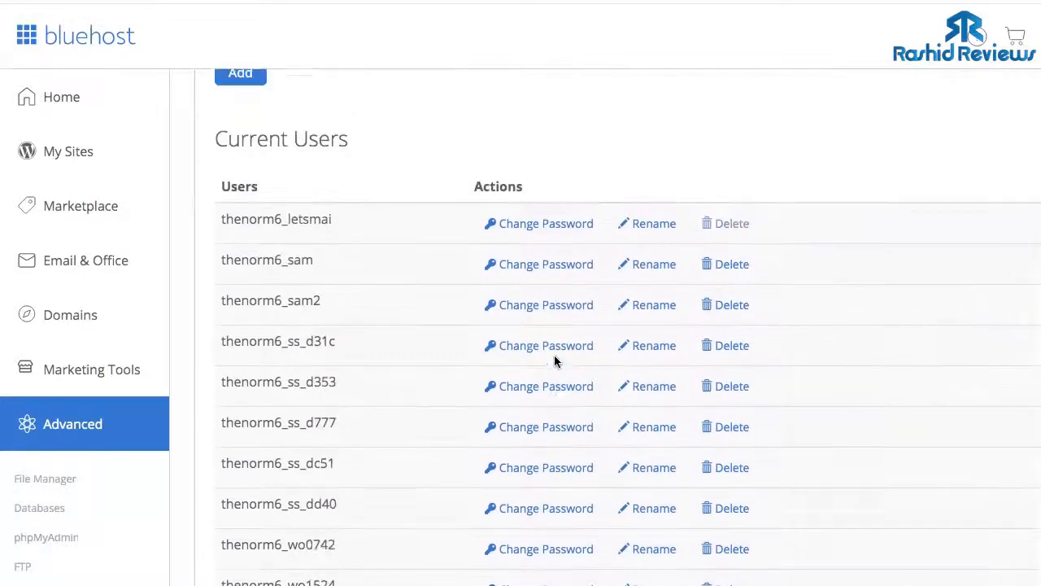
pyautogui.scroll(3, 554, 354)
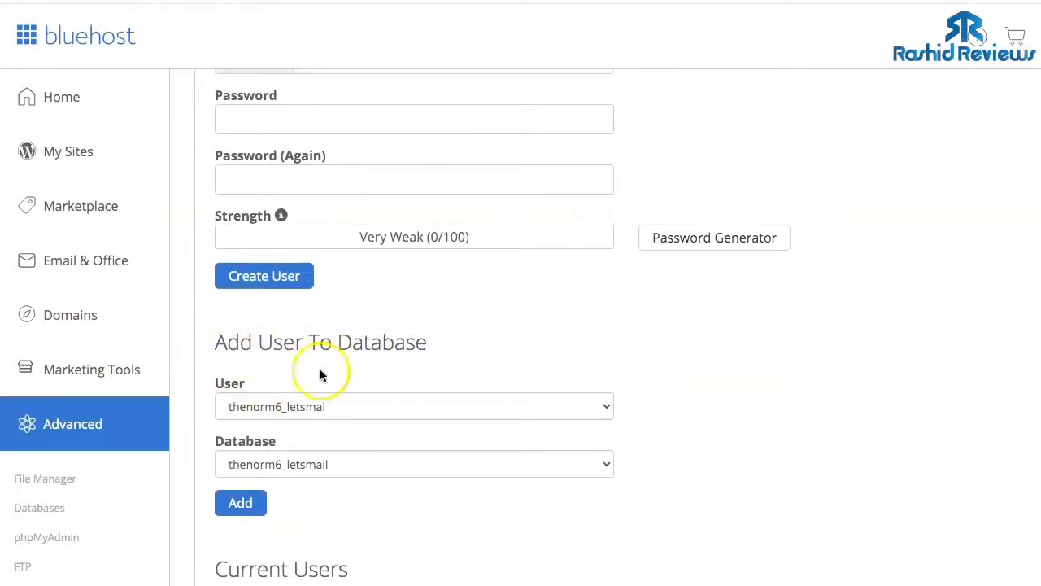
pyautogui.click(245, 504)
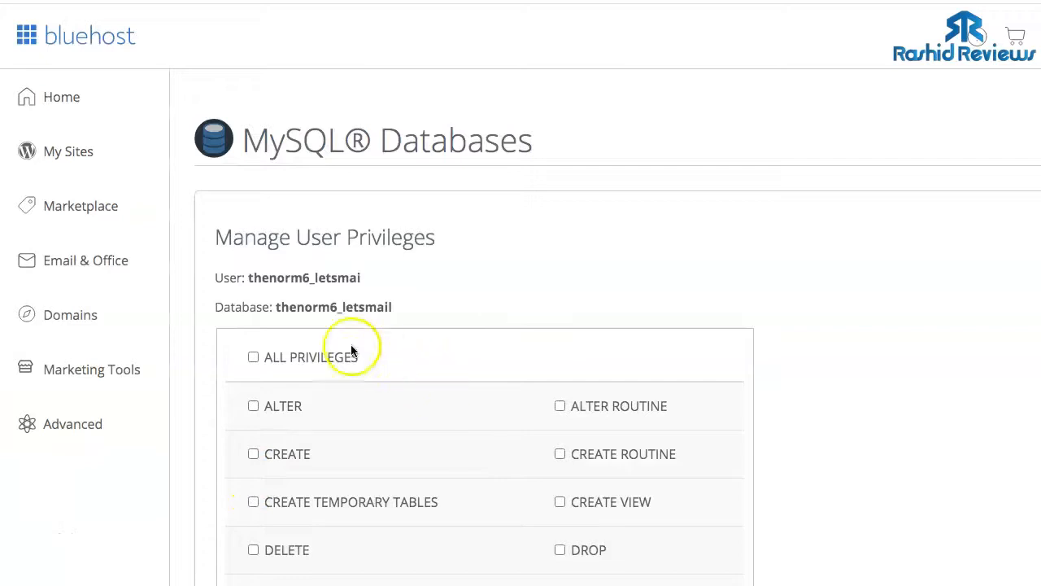
pyautogui.scroll(-4, 409, 340)
pyautogui.scroll(1, 409, 340)
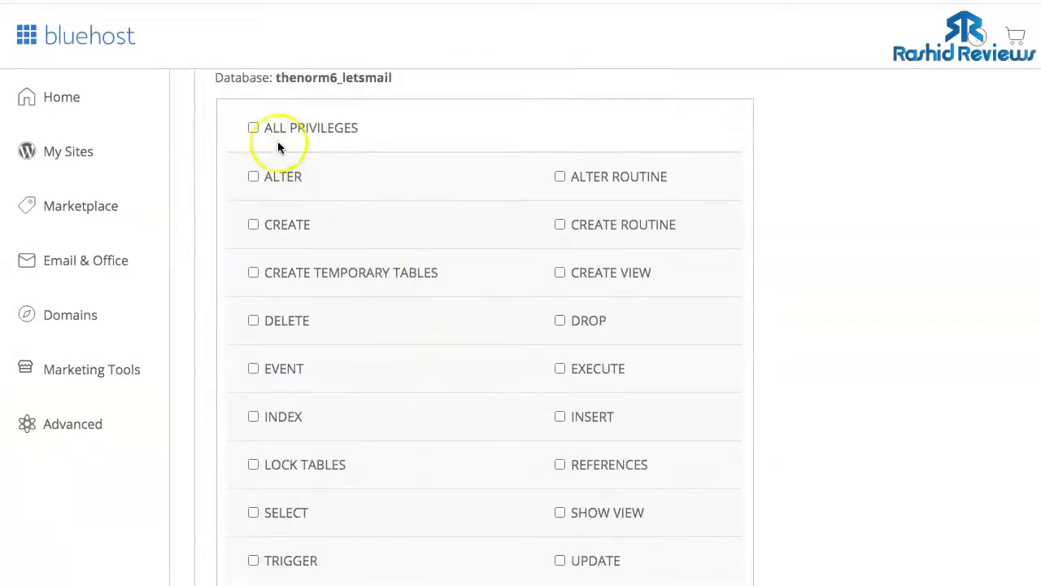
pyautogui.click(255, 130)
pyautogui.scroll(-1, 411, 314)
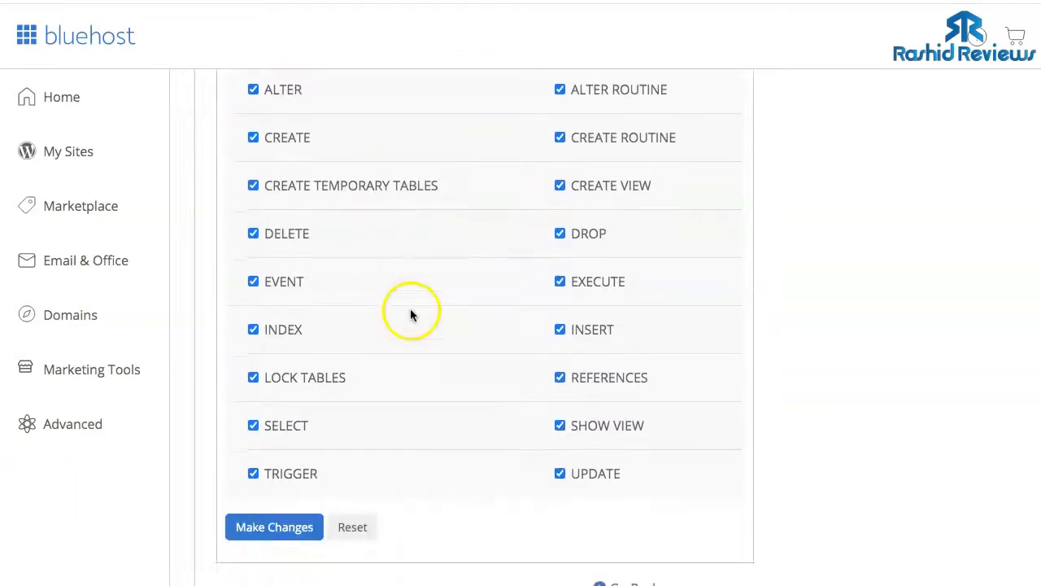
pyautogui.click(274, 530)
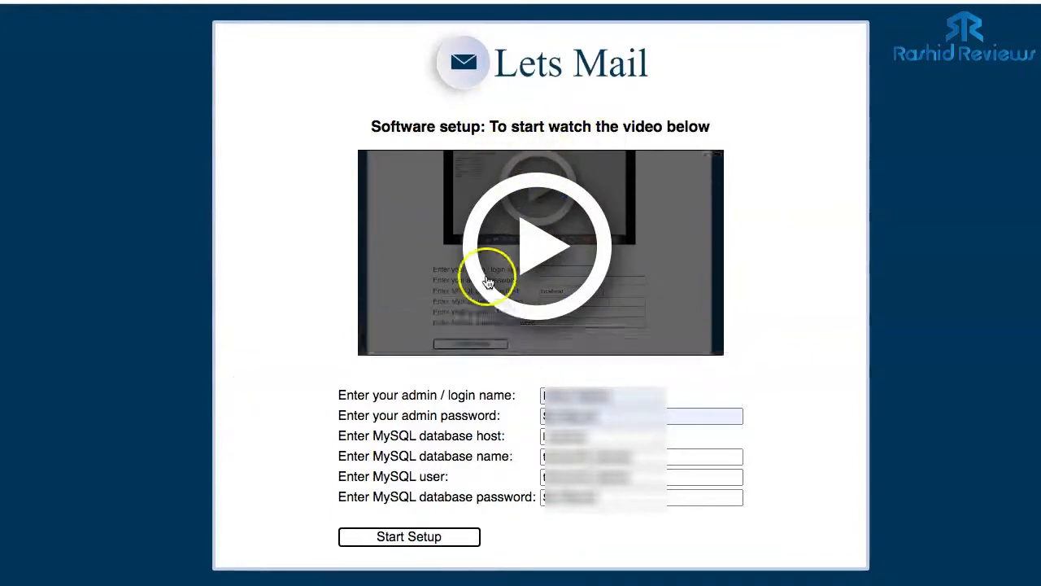
# - Start the LetsMail setup and review the five cron job commands on the last-step page
pyautogui.scroll(-1, 619, 332)
pyautogui.scroll(1, 614, 342)
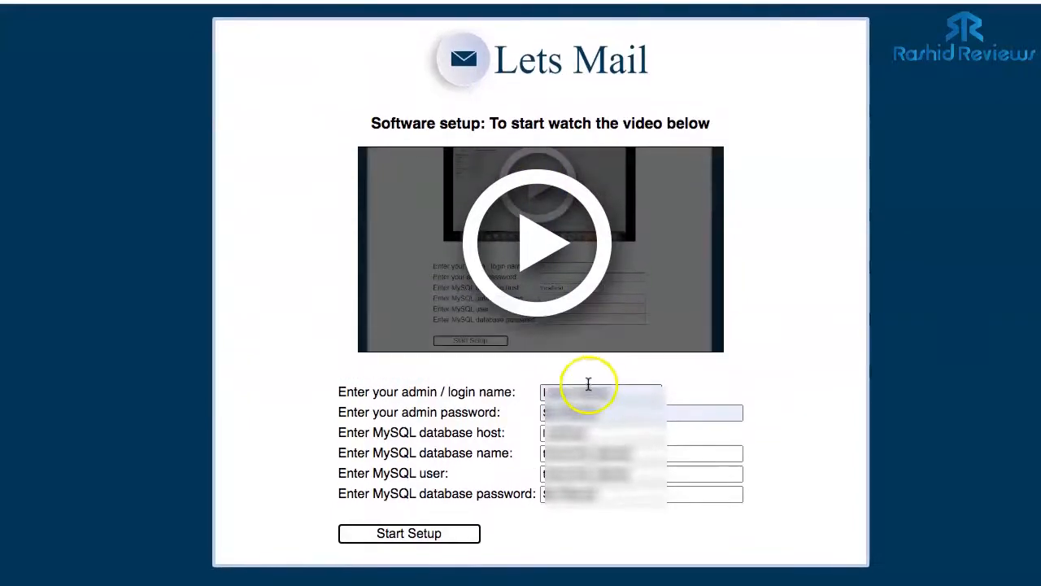
pyautogui.click(409, 536)
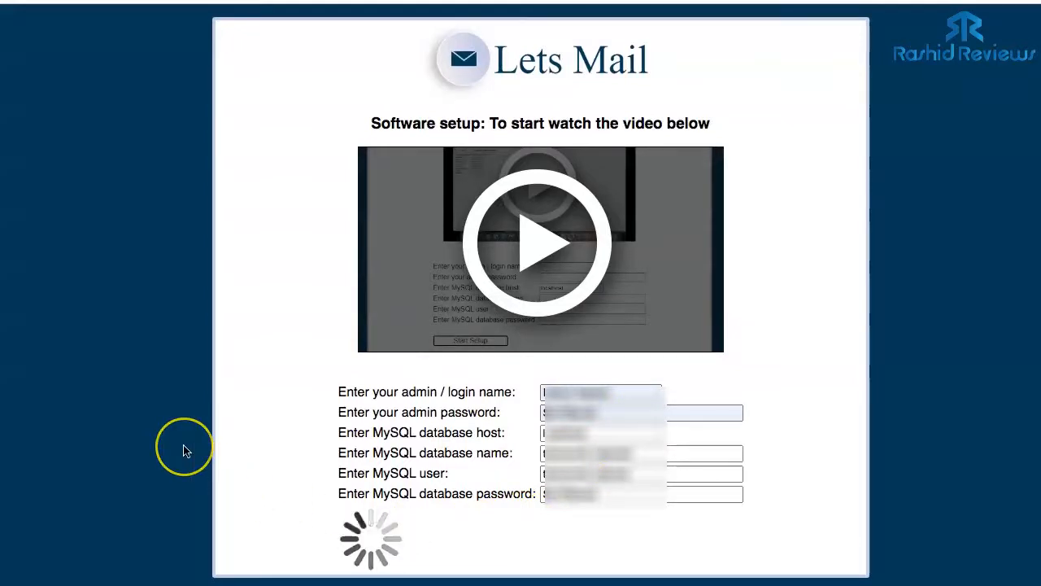
pyautogui.scroll(-4, 183, 448)
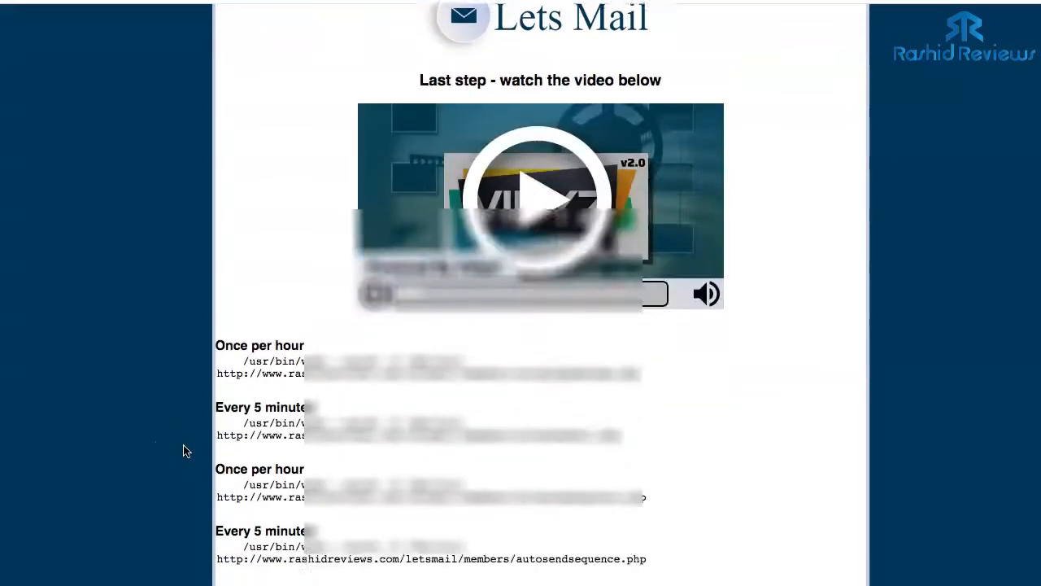
pyautogui.click(245, 309)
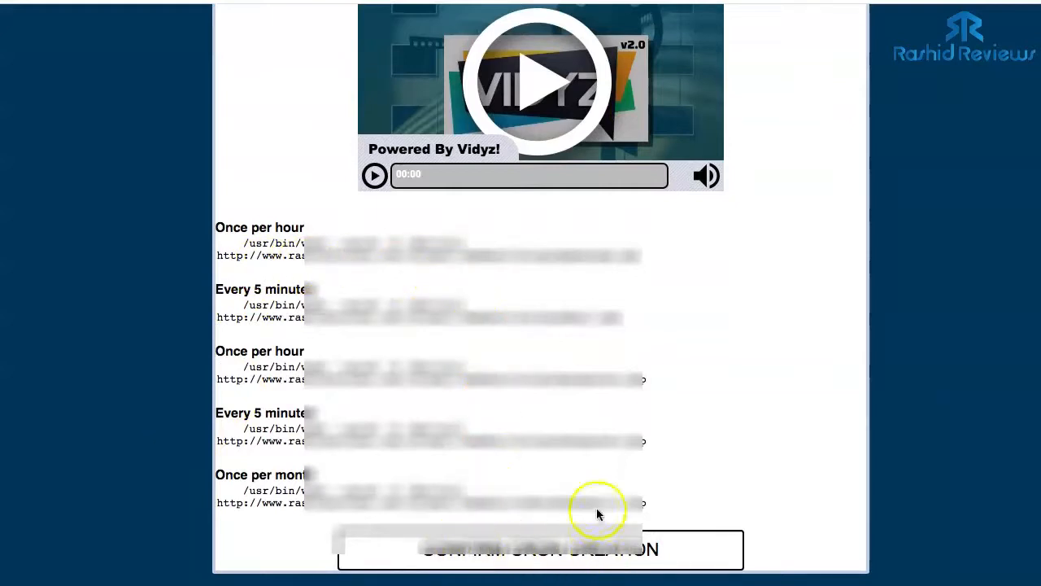
pyautogui.scroll(1, 602, 480)
pyautogui.scroll(2, 549, 288)
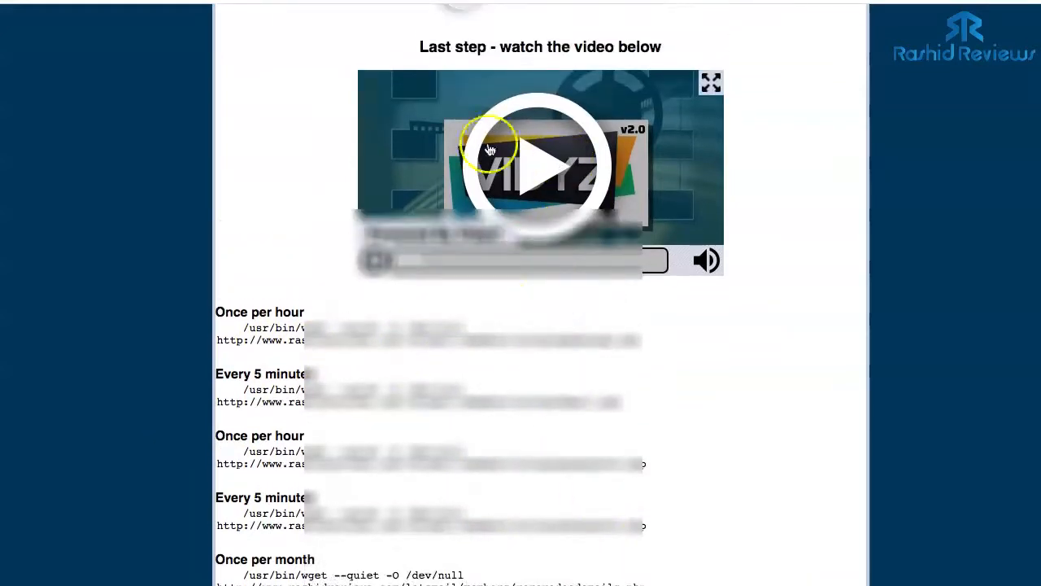
# - Play the setup walkthrough video on the last-step page
pyautogui.click(373, 261)
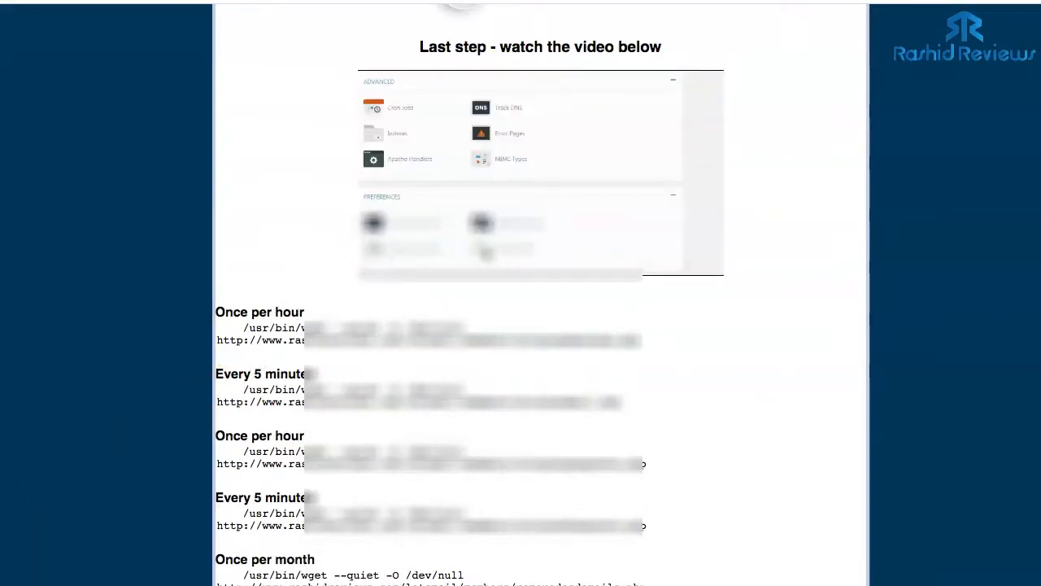
pyautogui.scroll(2, 623, 344)
pyautogui.scroll(-3, 735, 293)
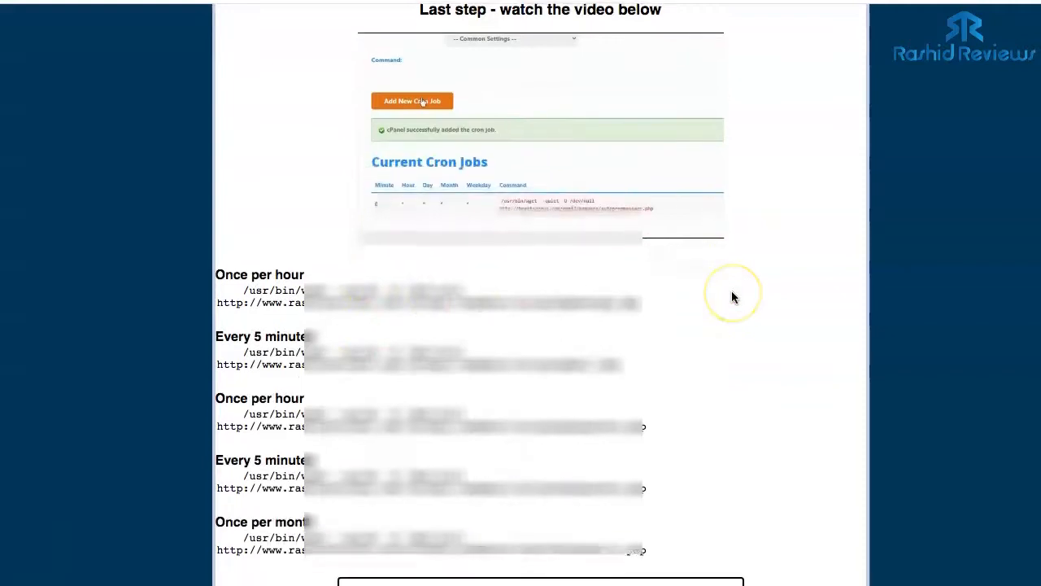
pyautogui.scroll(-1, 731, 297)
pyautogui.moveTo(541, 46)
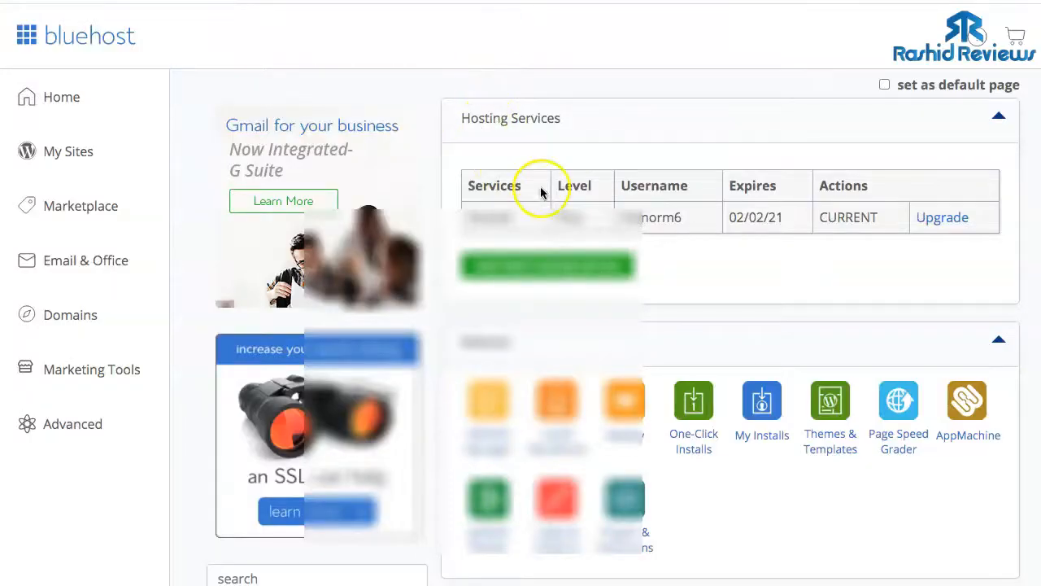
# - Open Cron Jobs from the Advanced section of the cPanel home page
pyautogui.scroll(-3, 702, 249)
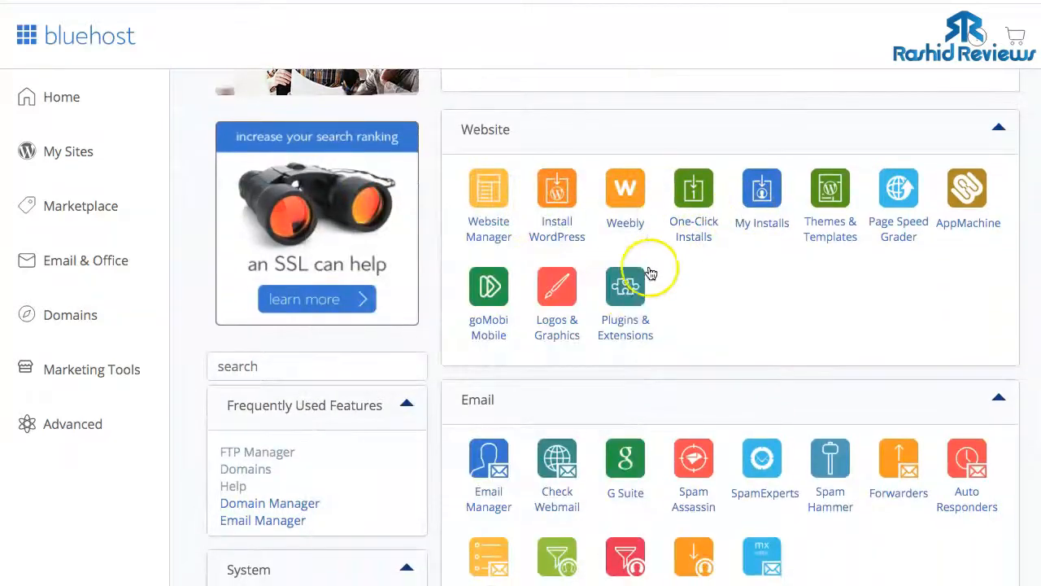
pyautogui.scroll(-3, 692, 277)
pyautogui.scroll(-2, 697, 281)
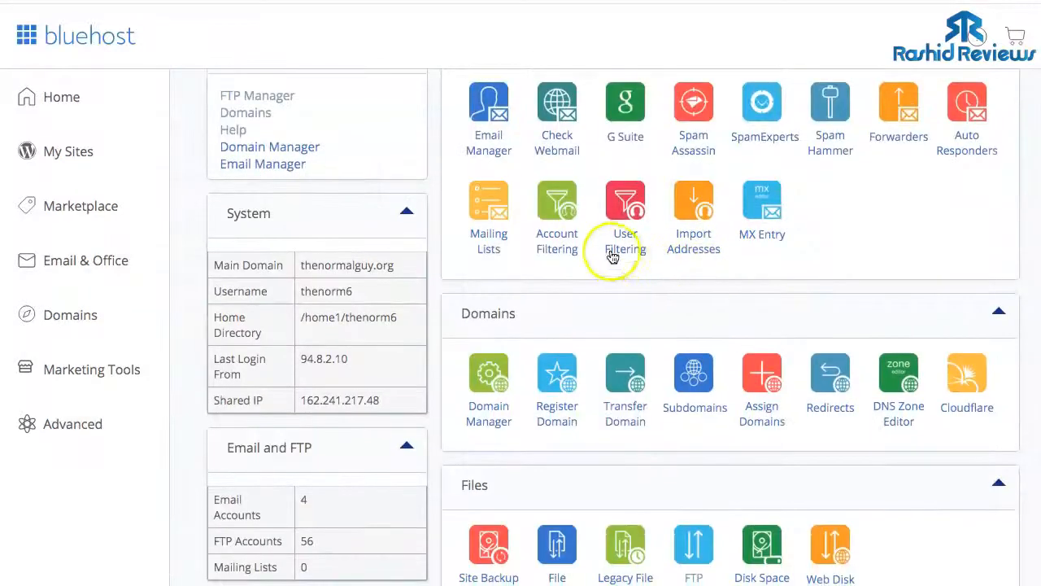
pyautogui.scroll(-5, 667, 223)
pyautogui.scroll(-7, 667, 226)
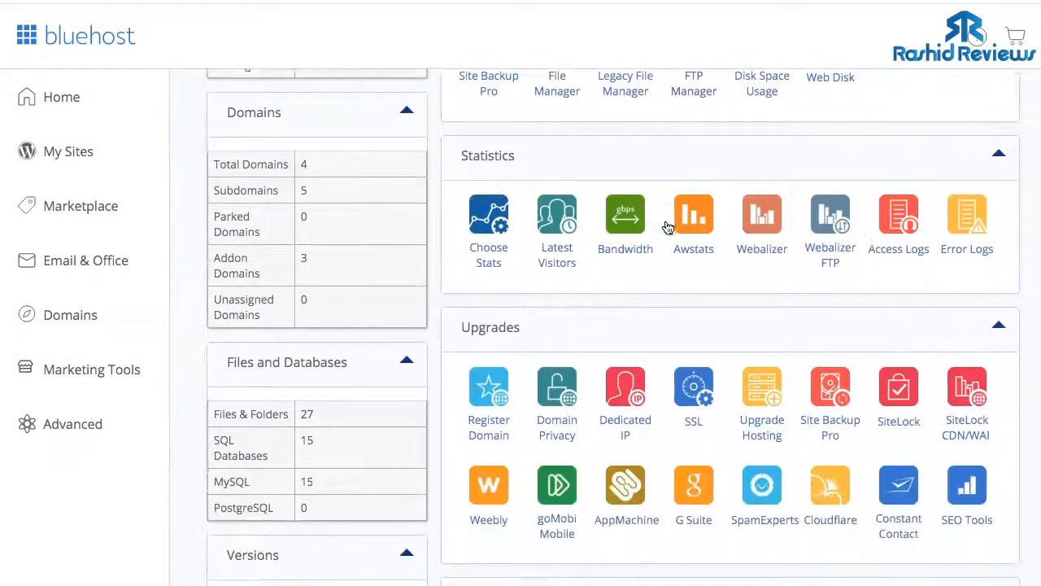
pyautogui.scroll(-10, 671, 228)
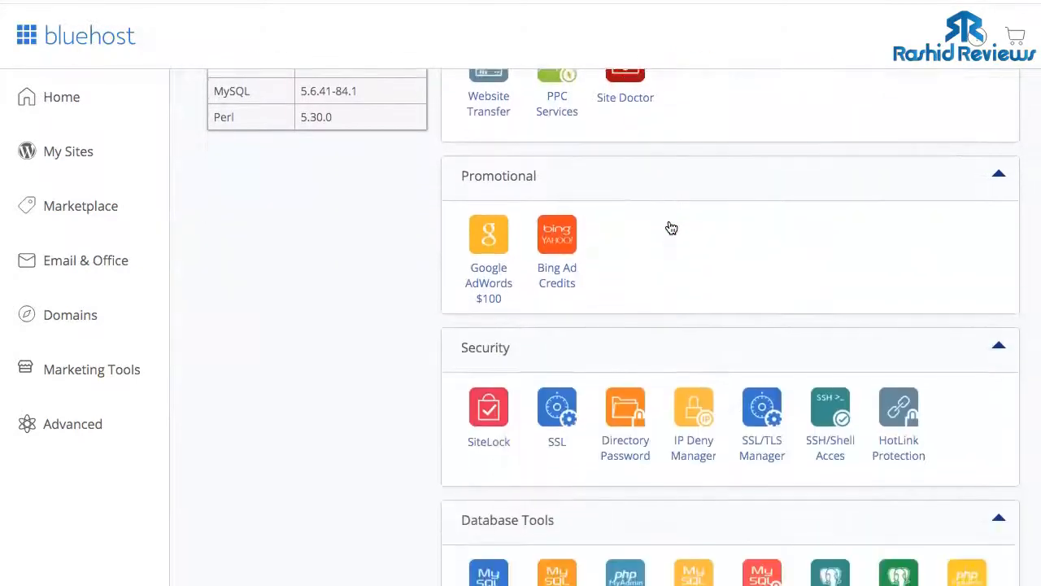
pyautogui.scroll(-3, 671, 228)
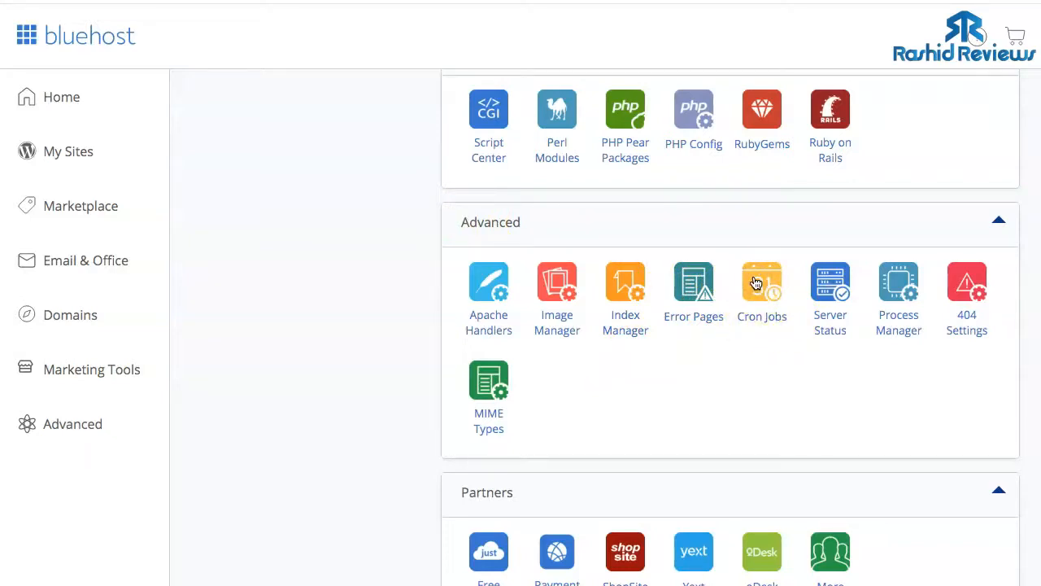
pyautogui.click(760, 330)
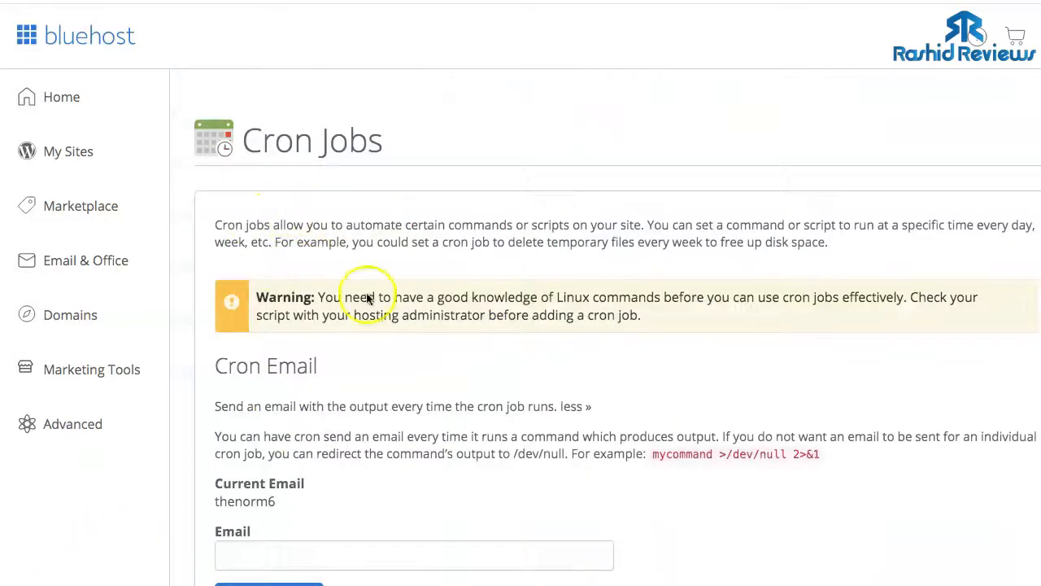
# - Copy the first once-per-hour cron command from the LetsMail installer page
pyautogui.scroll(-6, 398, 394)
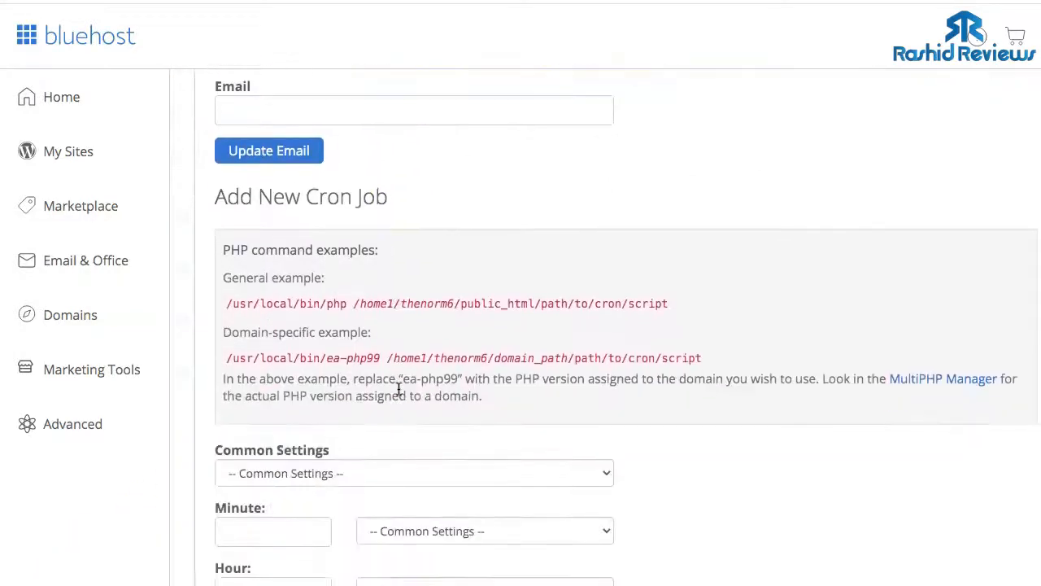
pyautogui.scroll(-6, 399, 389)
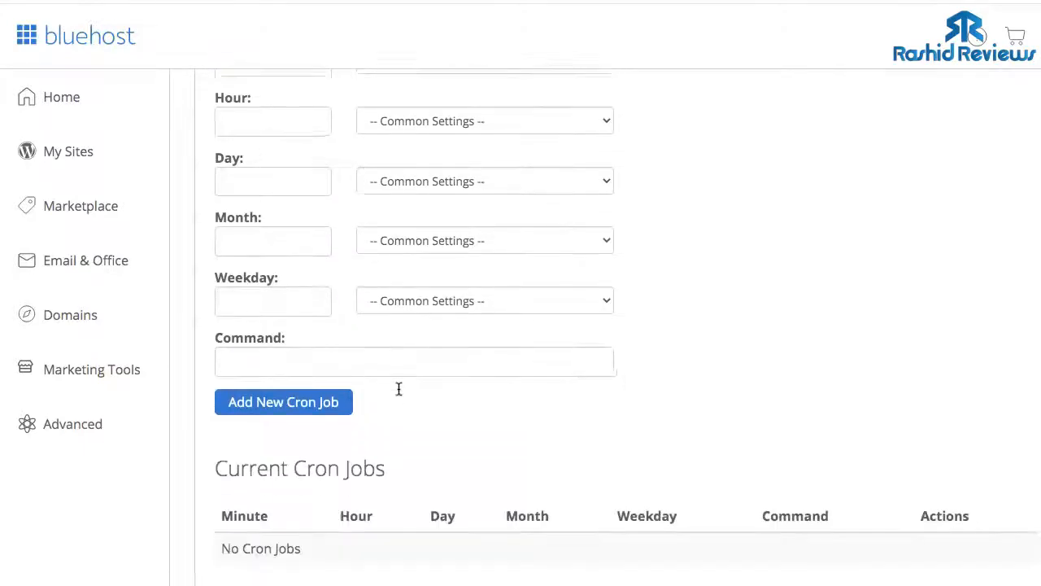
pyautogui.scroll(7, 398, 389)
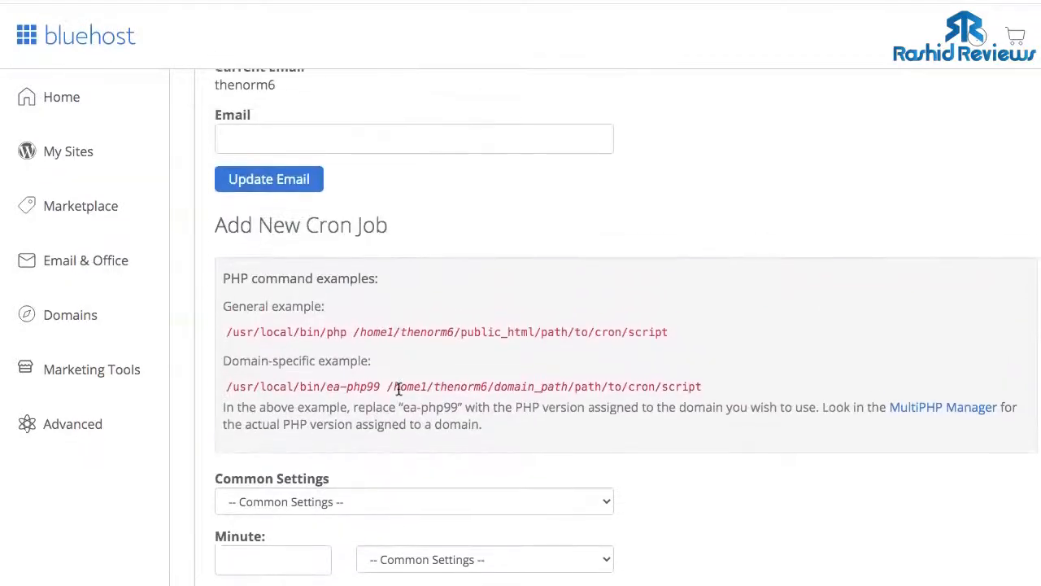
pyautogui.scroll(-2, 360, 249)
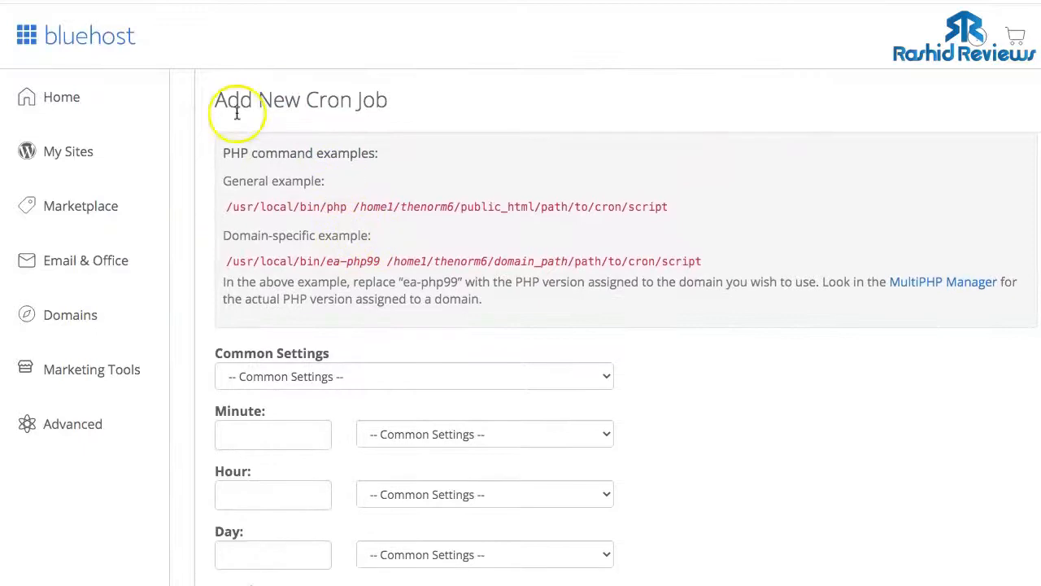
pyautogui.scroll(-2, 368, 261)
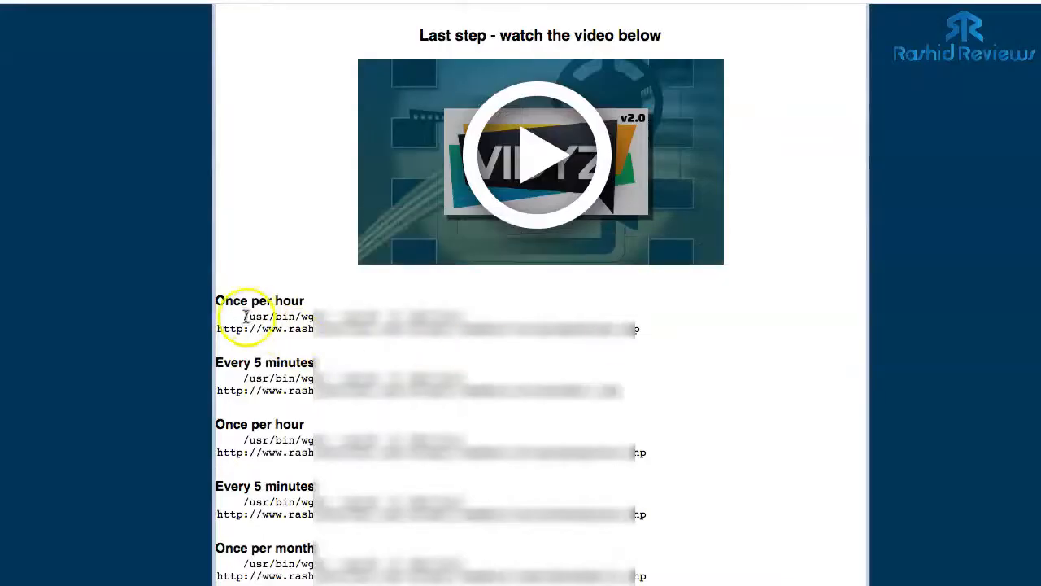
pyautogui.moveTo(246, 316); pyautogui.dragTo(413, 323)
pyautogui.click(249, 320)
pyautogui.moveTo(246, 318); pyautogui.dragTo(651, 335)
pyautogui.rightClick(449, 319)
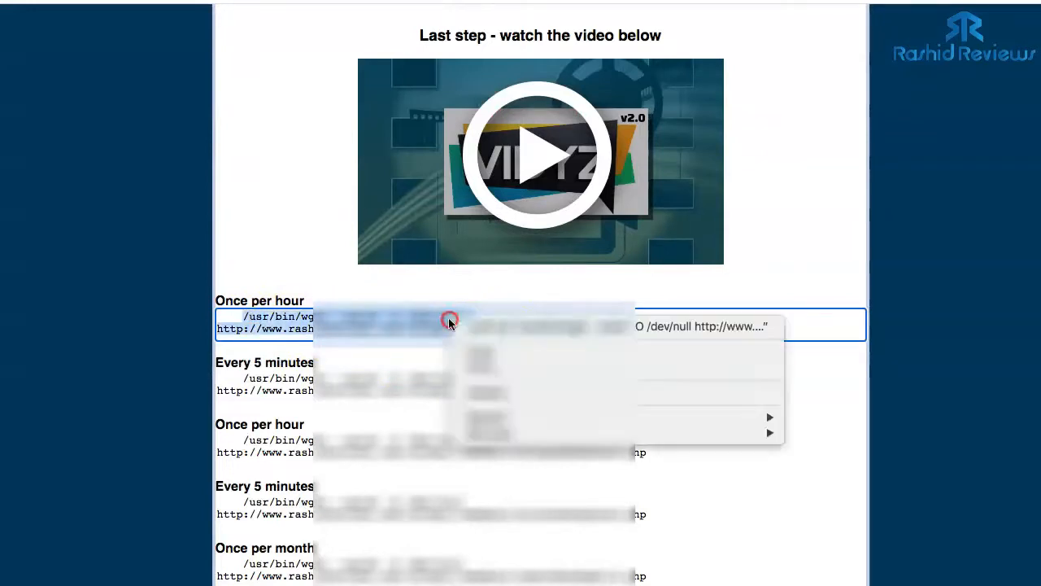
pyautogui.click(477, 348)
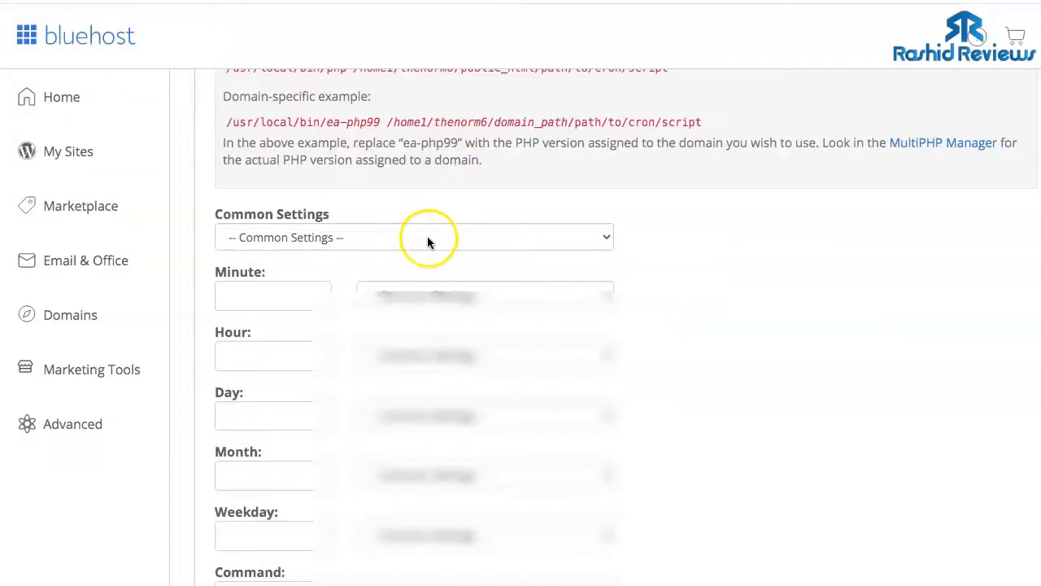
# - Add it in cPanel as a Once Per Hour (0 * * * *) cron job
pyautogui.click(427, 236)
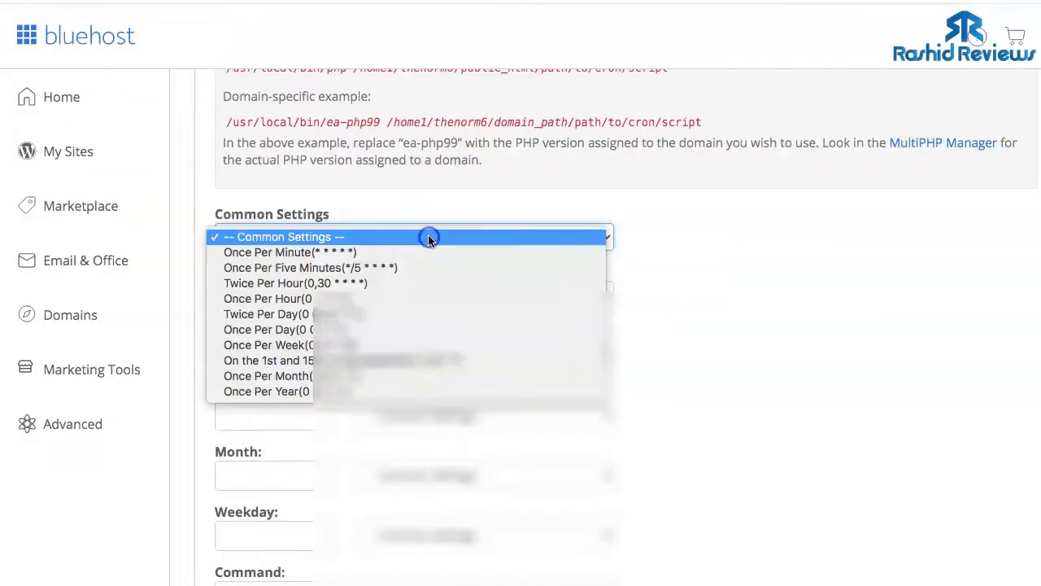
pyautogui.click(305, 300)
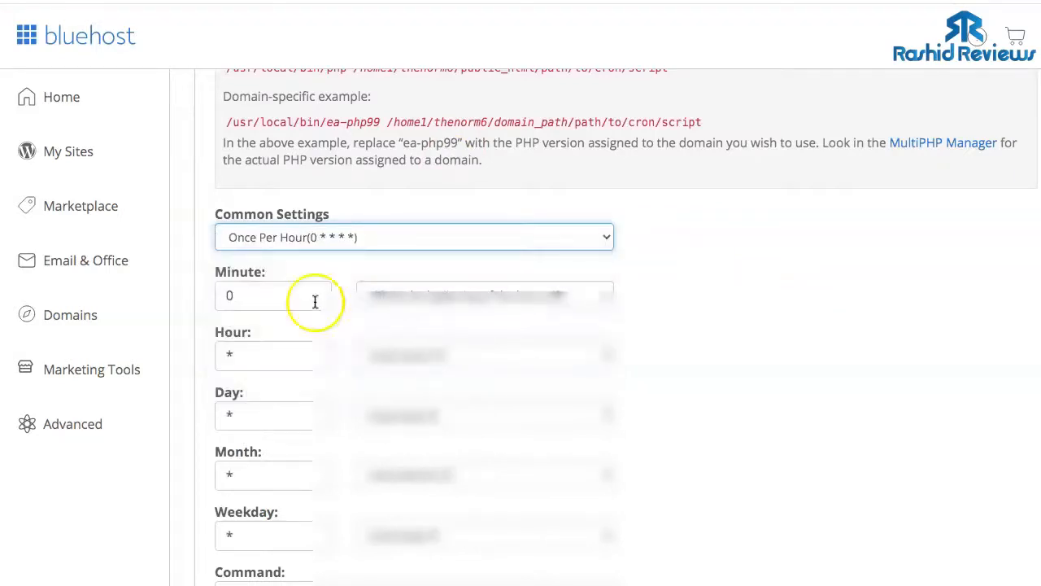
pyautogui.scroll(-4, 428, 304)
pyautogui.click(324, 294)
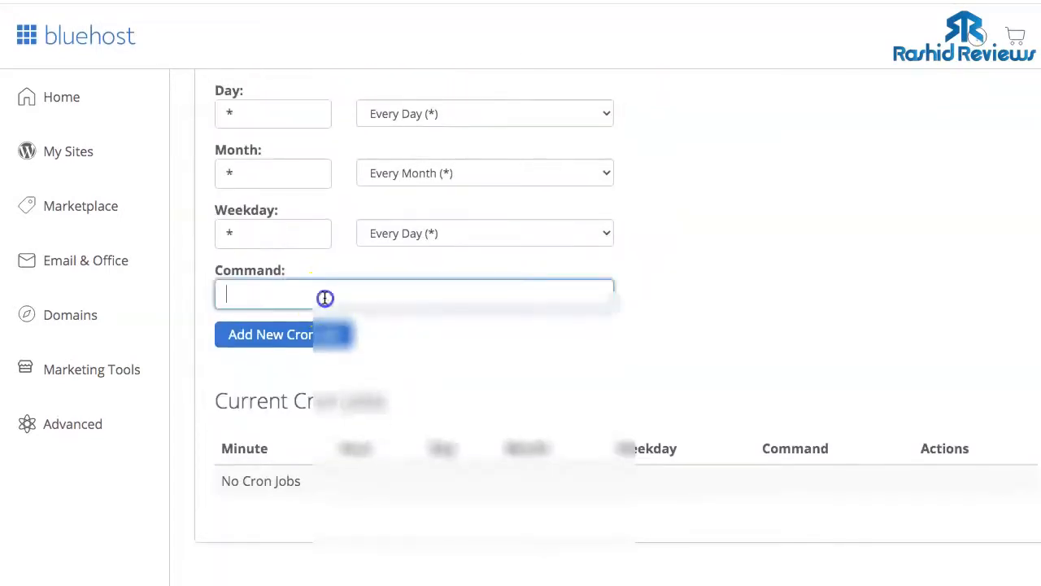
pyautogui.hotkey('ctrl', 'v')
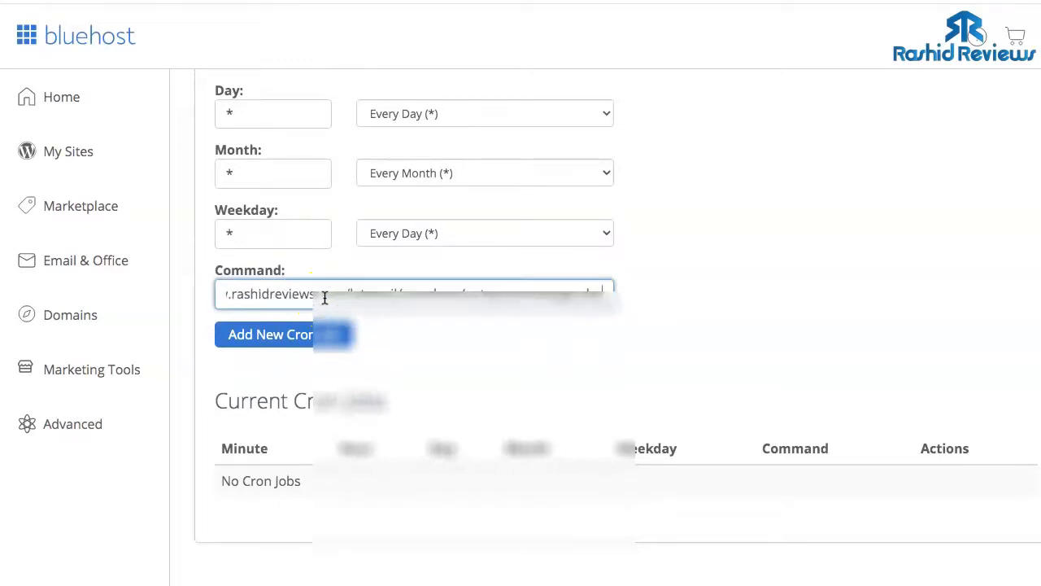
pyautogui.click(286, 334)
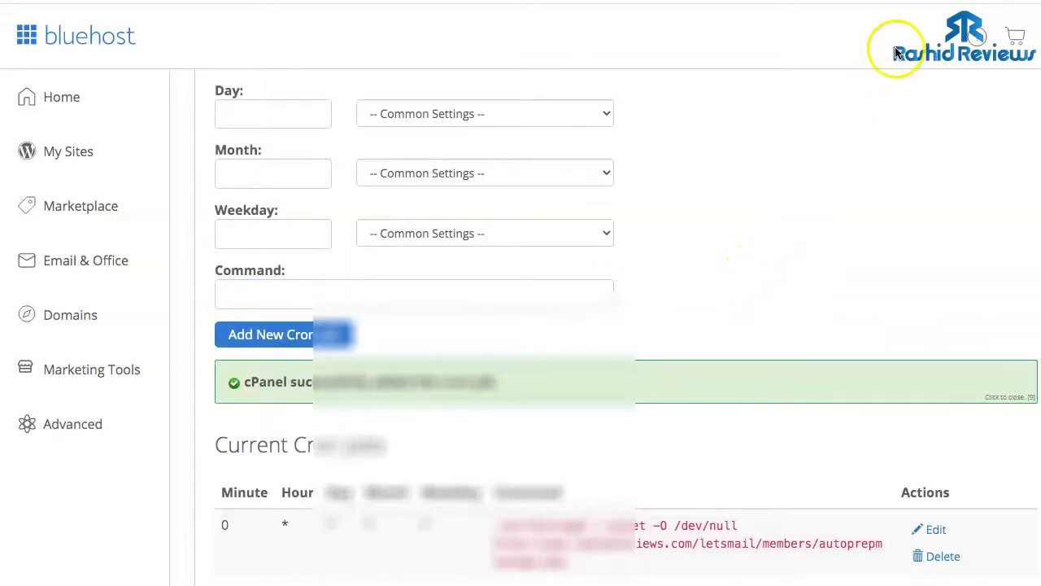
pyautogui.scroll(4, 769, 180)
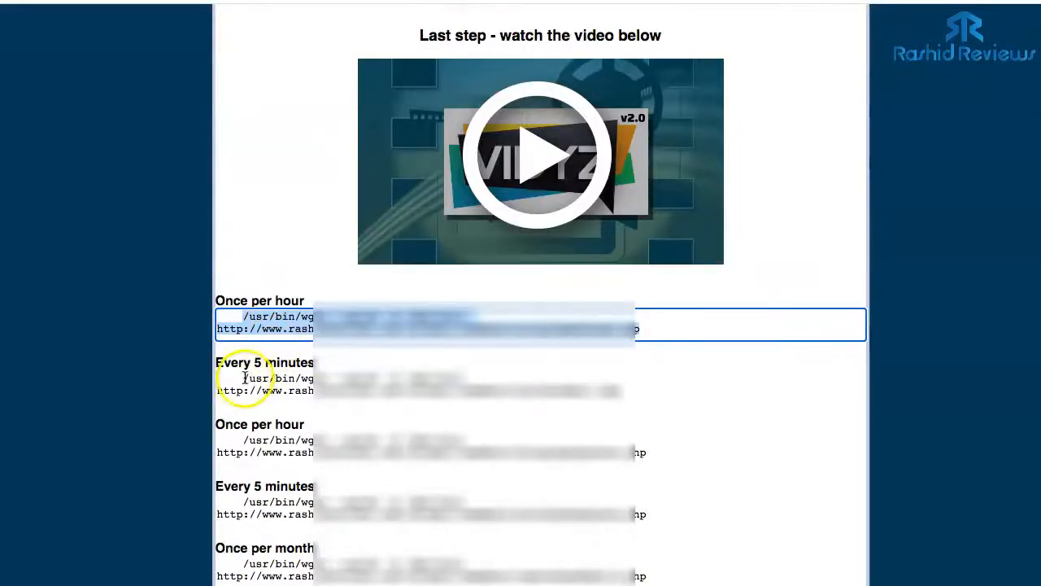
# - Copy the every-5-minutes command and add it as a Once Per Five Minutes (*/5) cron job
pyautogui.moveTo(244, 378); pyautogui.dragTo(613, 393)
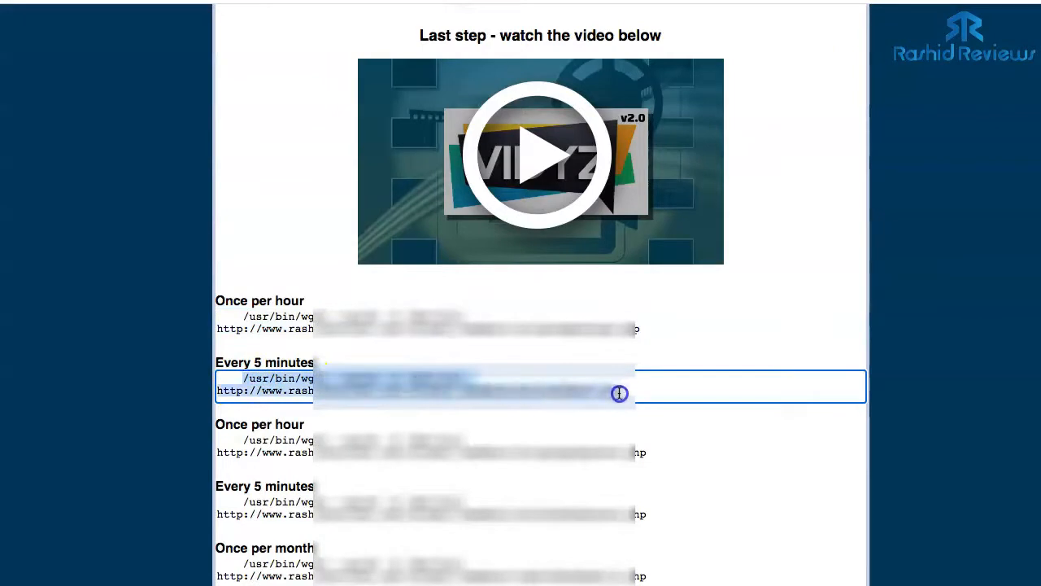
pyautogui.rightClick(443, 379)
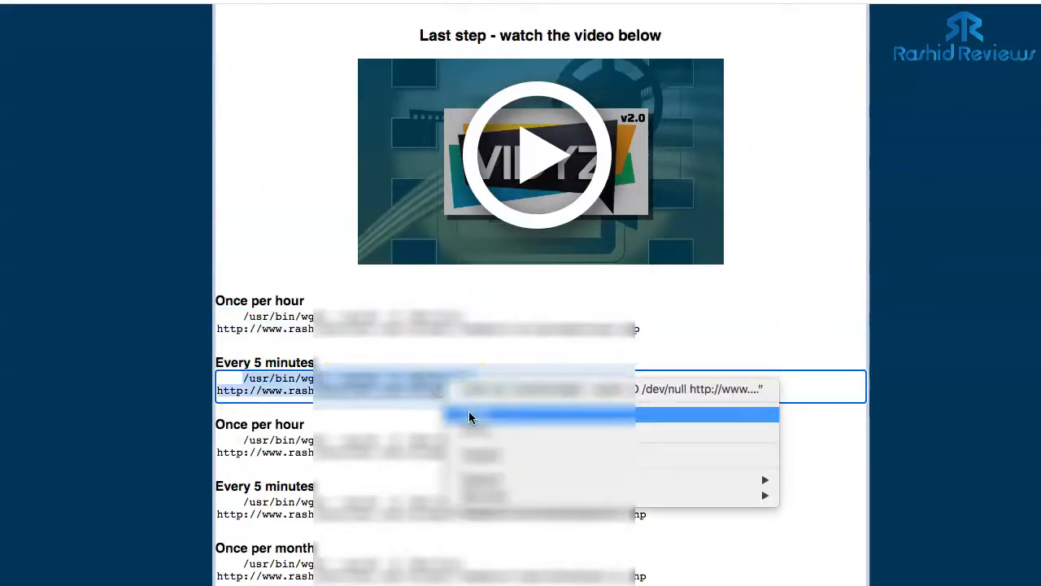
pyautogui.click(468, 414)
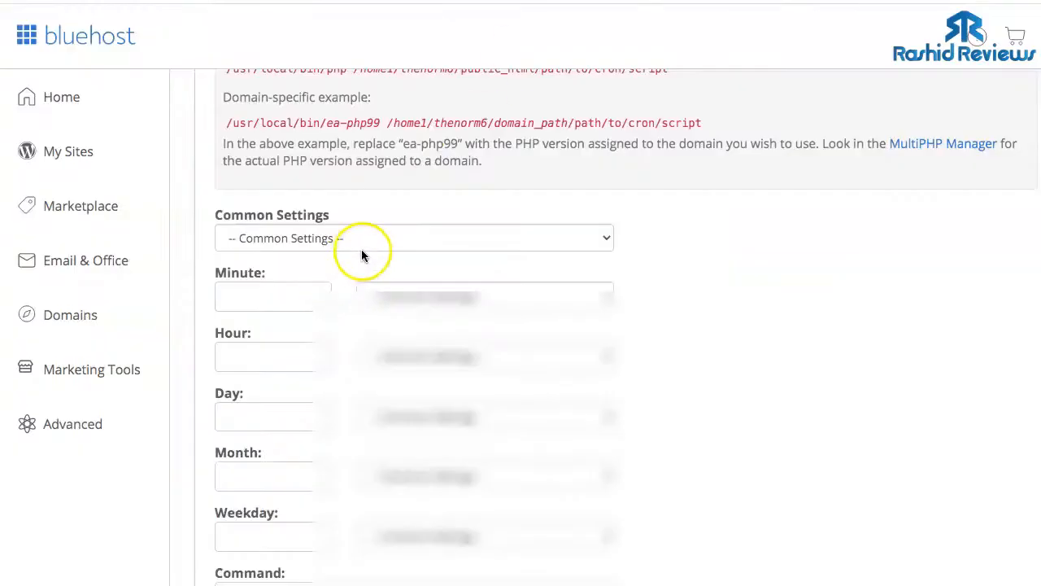
pyautogui.click(375, 240)
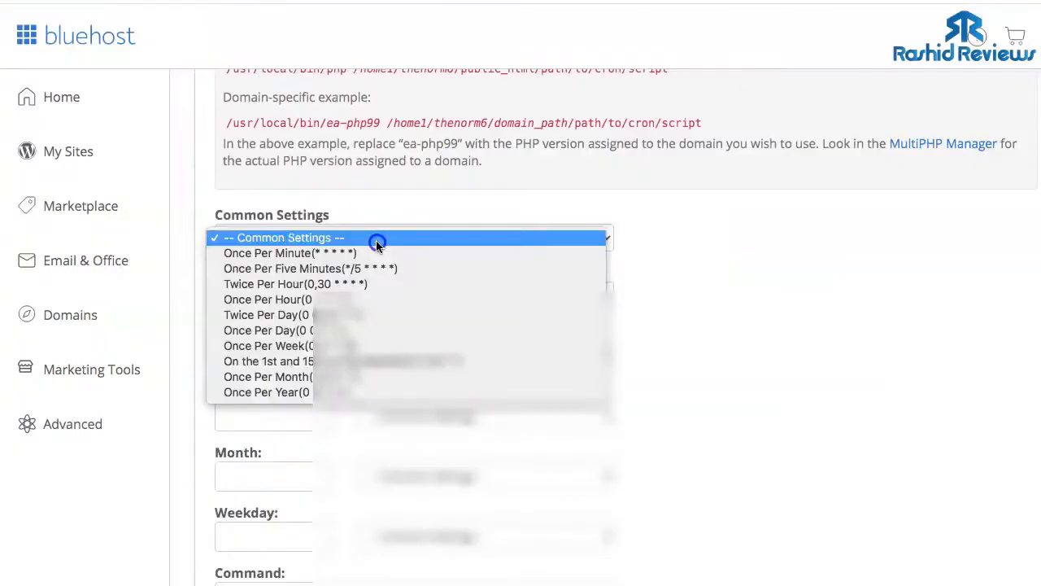
pyautogui.click(306, 273)
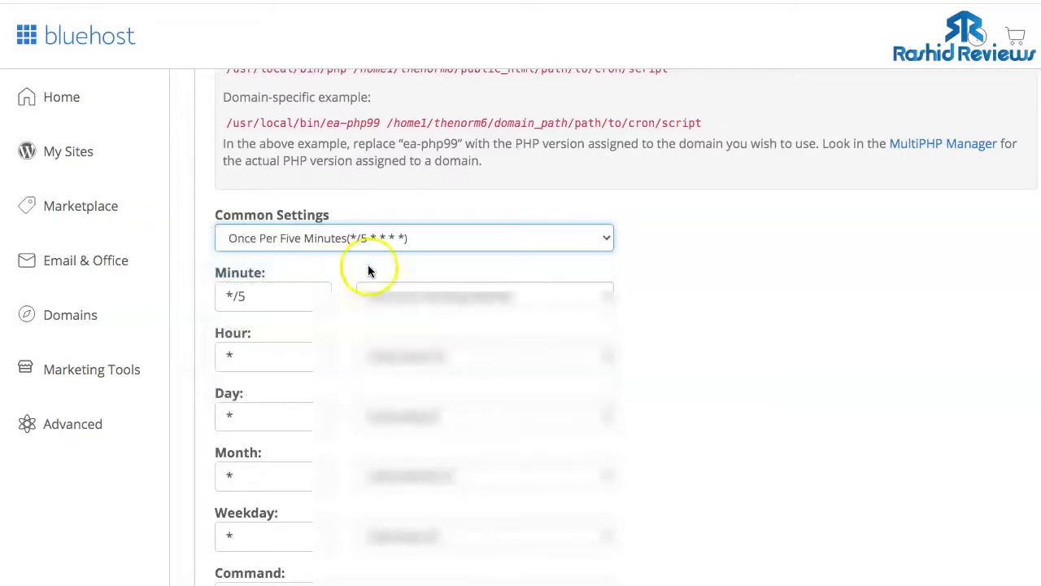
pyautogui.scroll(-4, 705, 244)
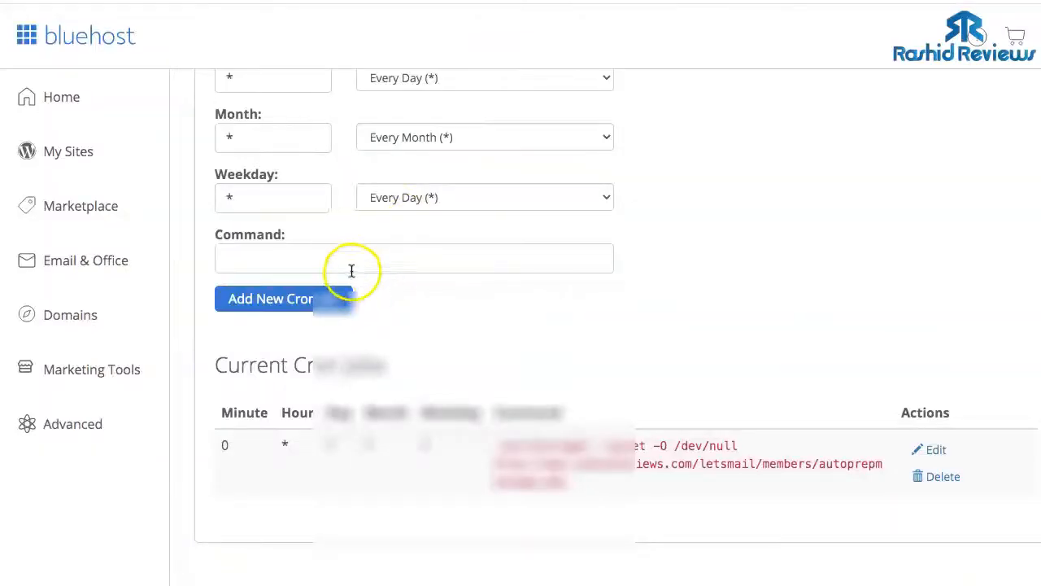
pyautogui.click(351, 264)
pyautogui.hotkey('ctrl', 'v')
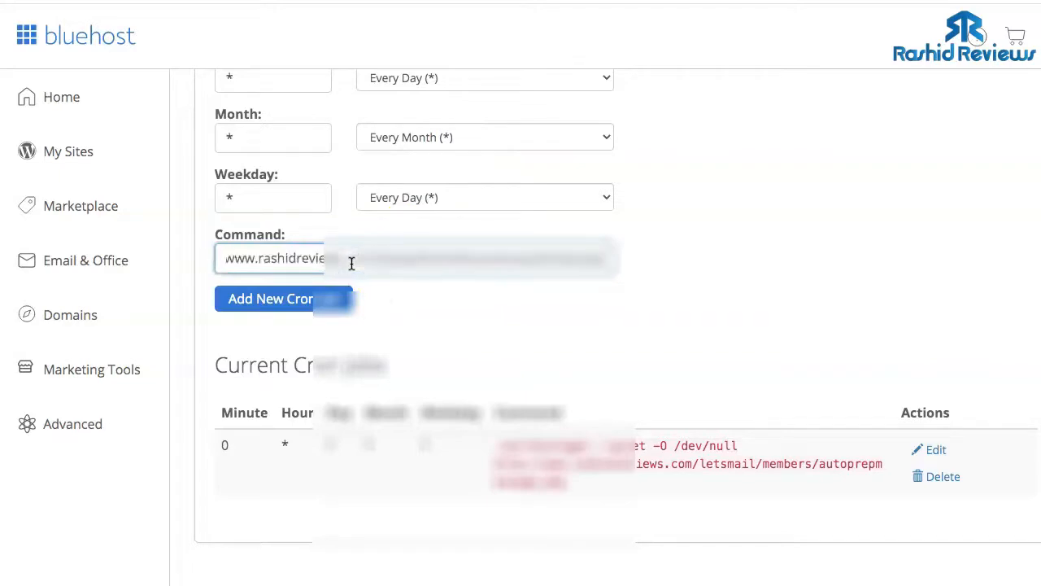
pyautogui.click(286, 298)
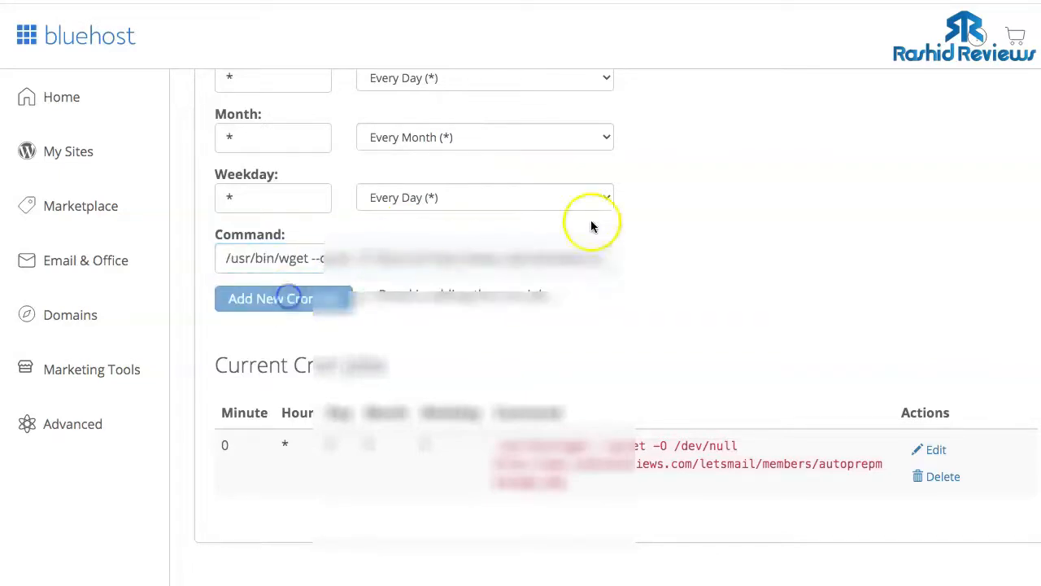
pyautogui.scroll(5, 797, 116)
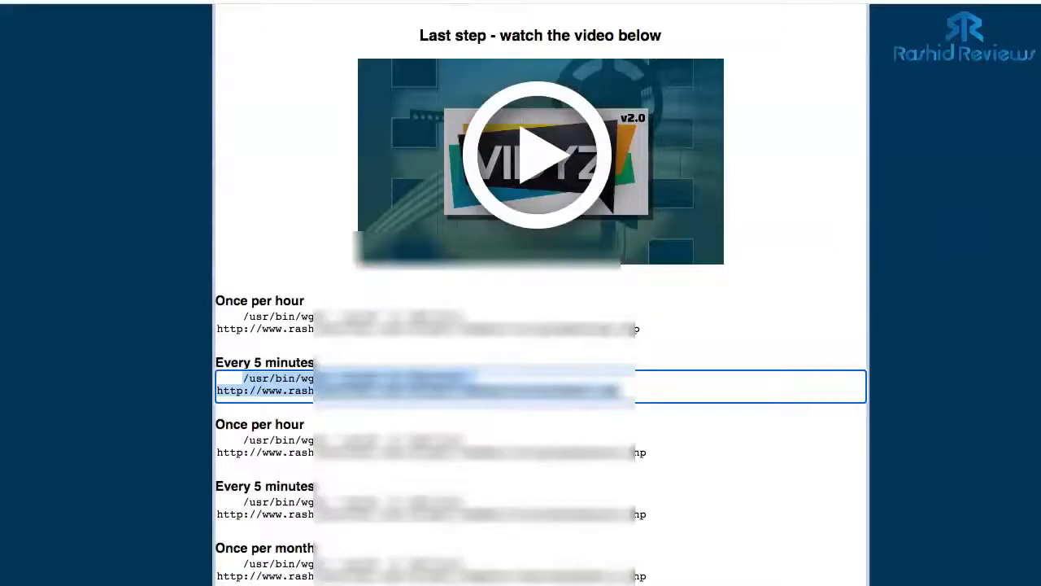
# - Copy the second once-per-hour command and add it as a Once Per Hour (0 * * * *) cron job
pyautogui.scroll(-2, 678, 200)
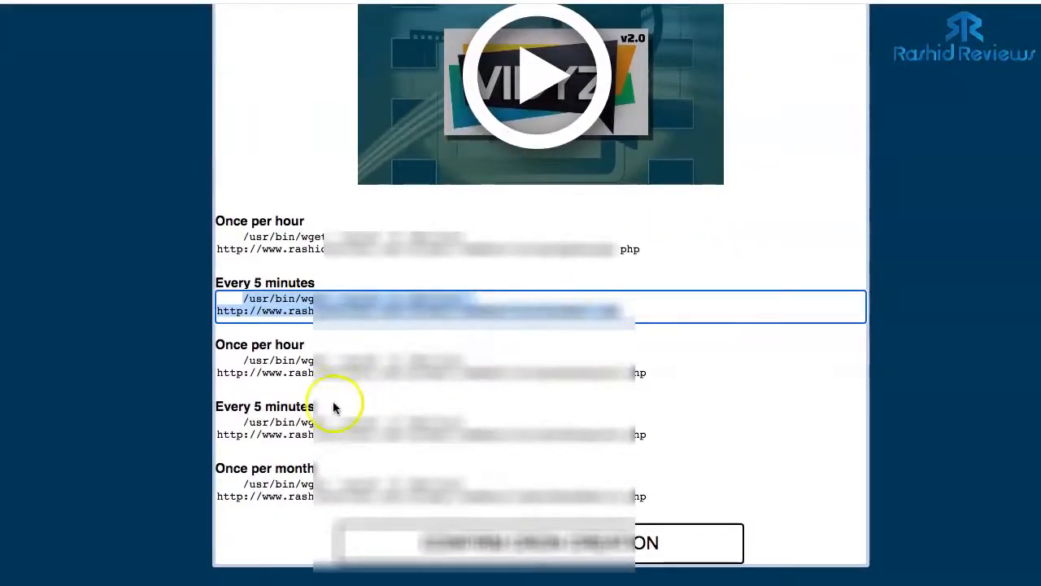
pyautogui.click(262, 362)
pyautogui.moveTo(263, 362); pyautogui.dragTo(633, 376)
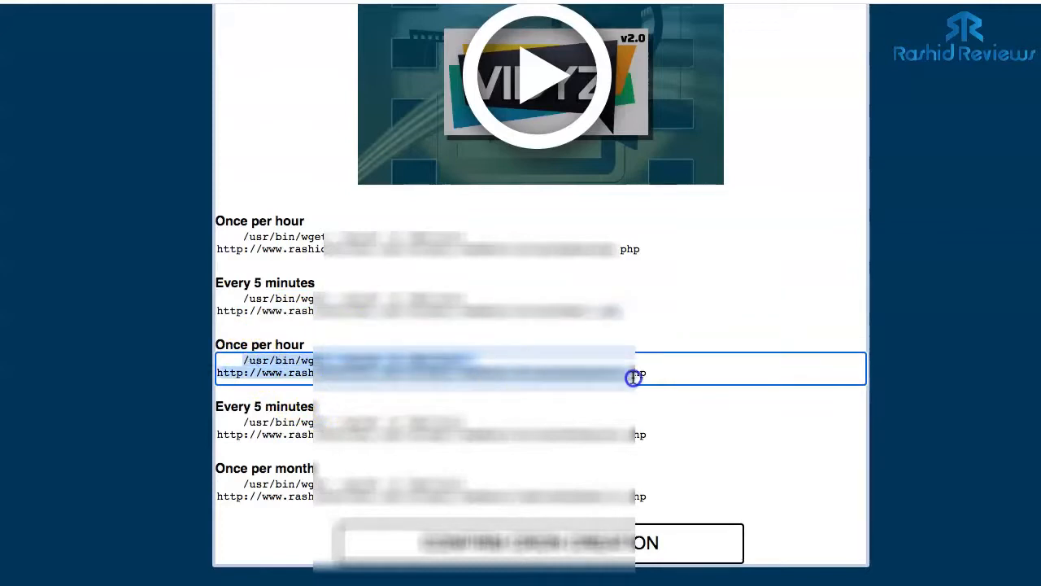
pyautogui.rightClick(444, 366)
pyautogui.click(463, 395)
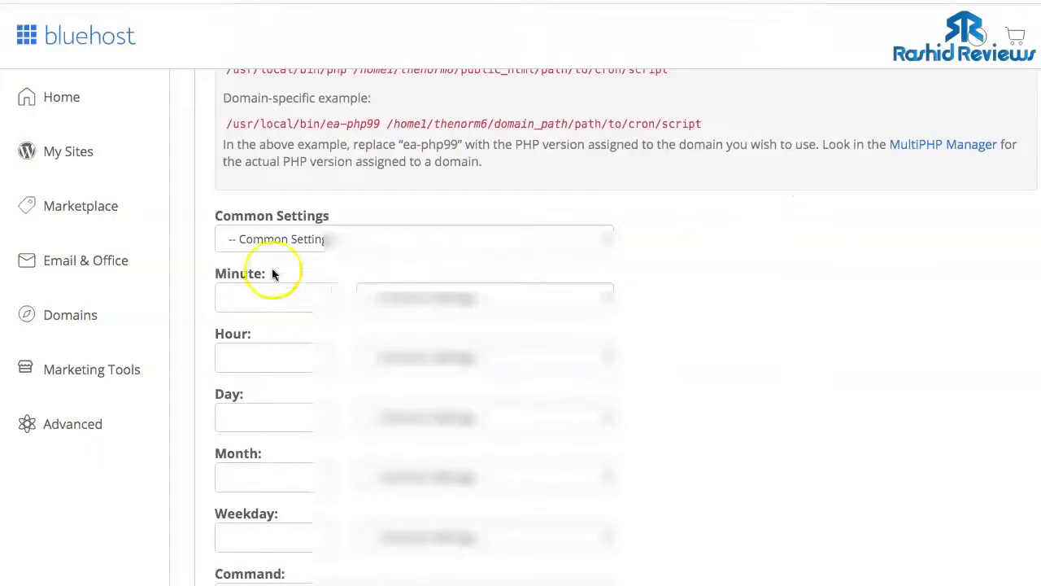
pyautogui.click(305, 235)
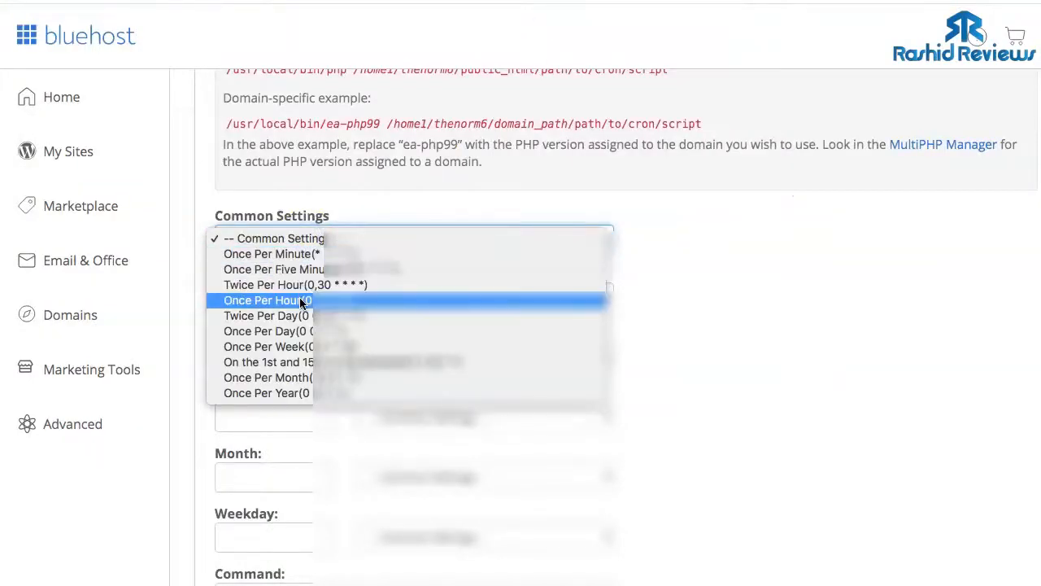
pyautogui.click(301, 303)
pyautogui.scroll(-5, 436, 302)
pyautogui.click(297, 189)
pyautogui.hotkey('ctrl', 'v')
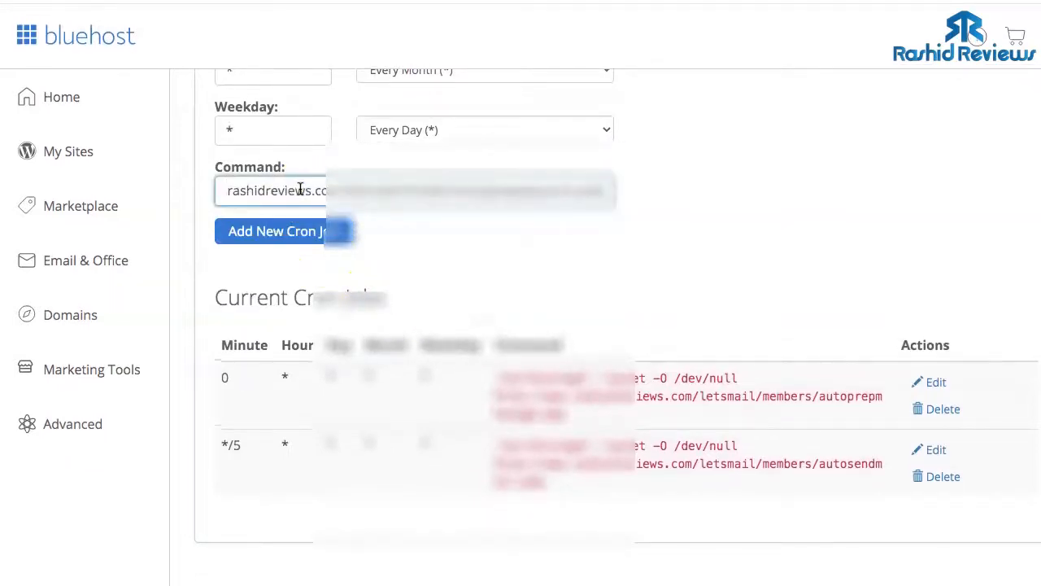
pyautogui.click(274, 231)
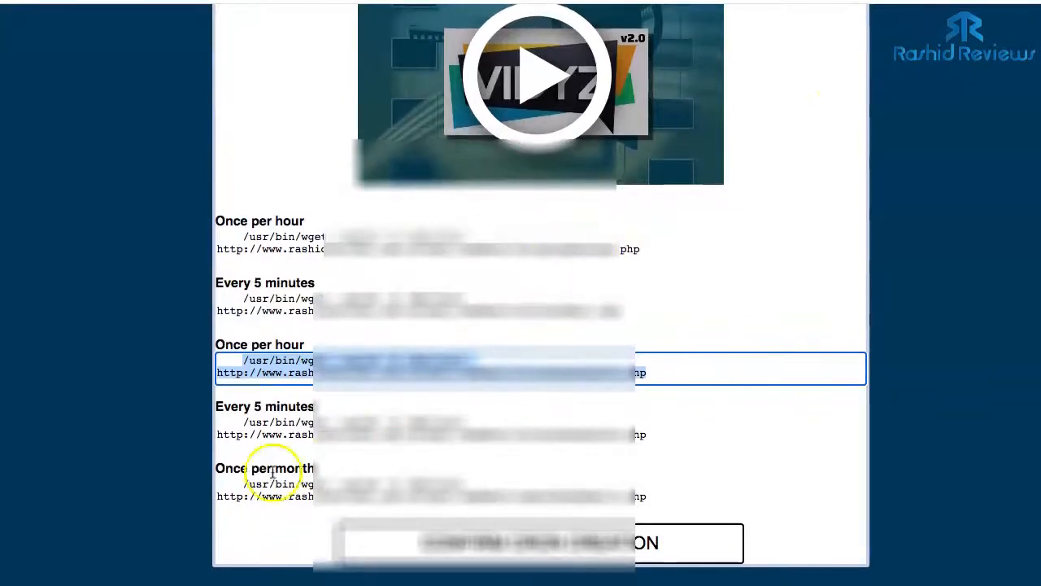
# - Copy the second every-5-minutes command and add it as a Once Per Five Minutes cron job
pyautogui.moveTo(242, 421); pyautogui.dragTo(665, 436)
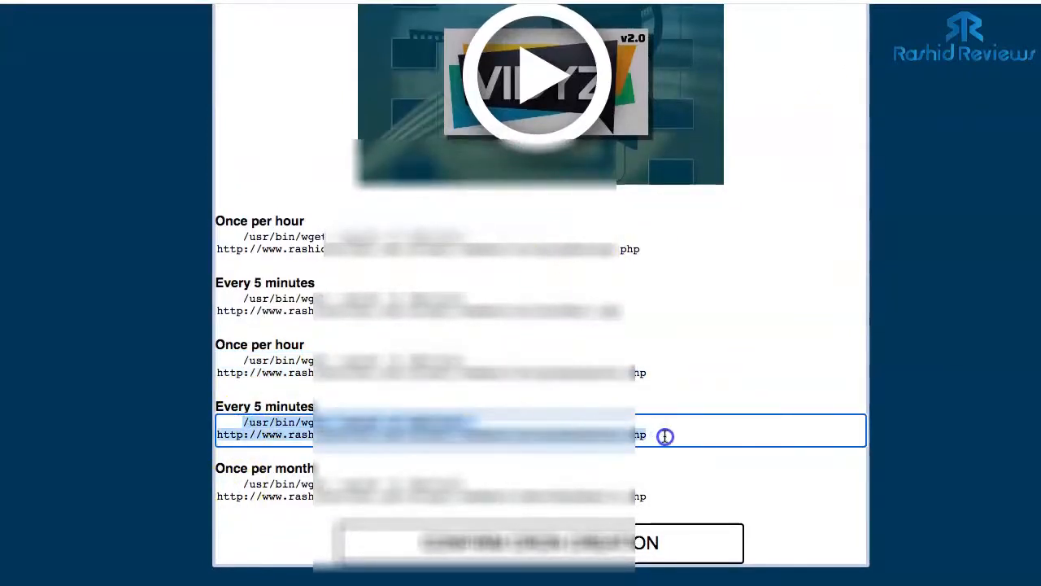
pyautogui.rightClick(431, 425)
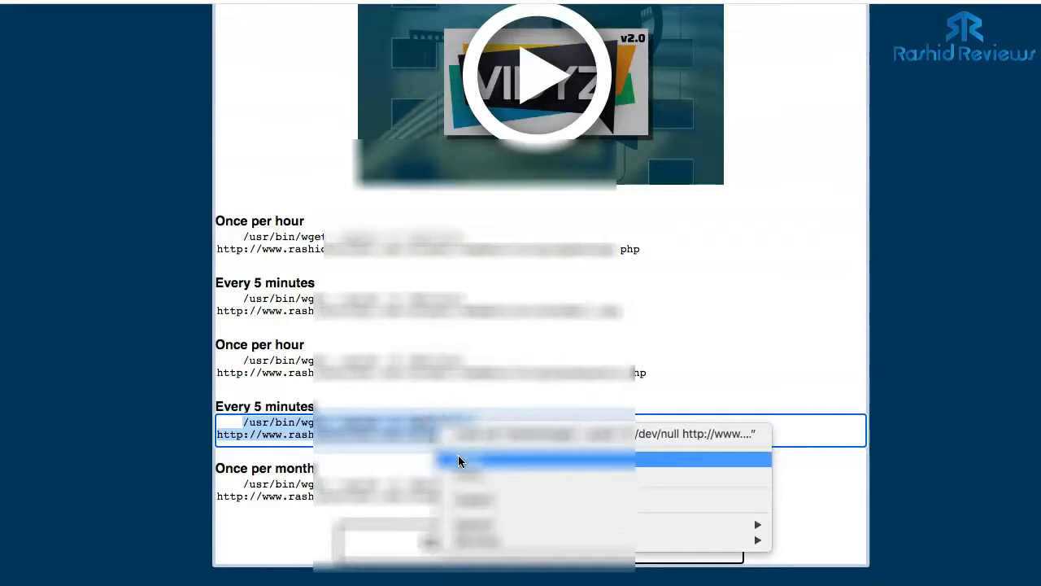
pyautogui.click(458, 460)
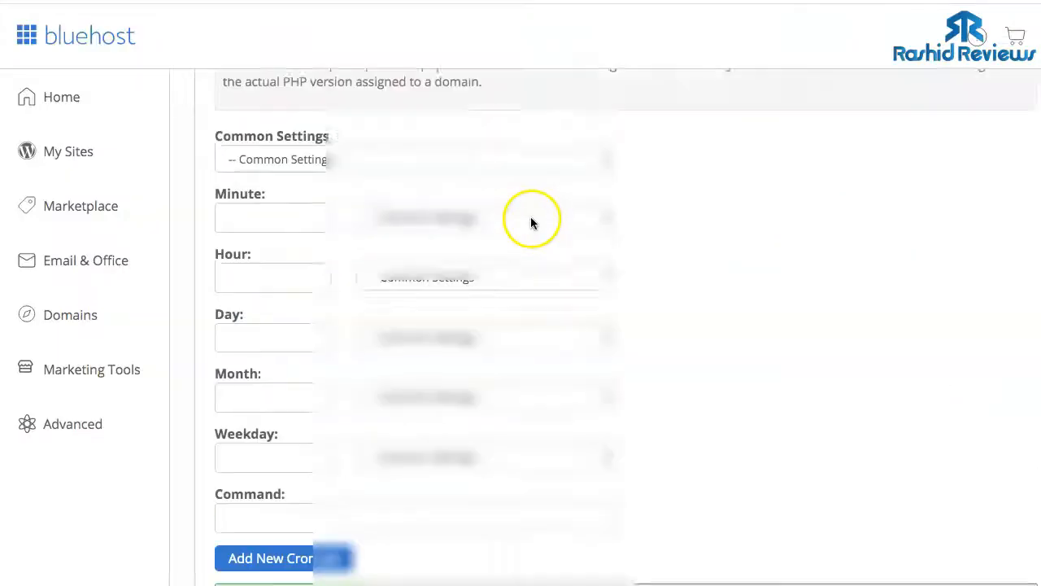
pyautogui.scroll(5, 530, 220)
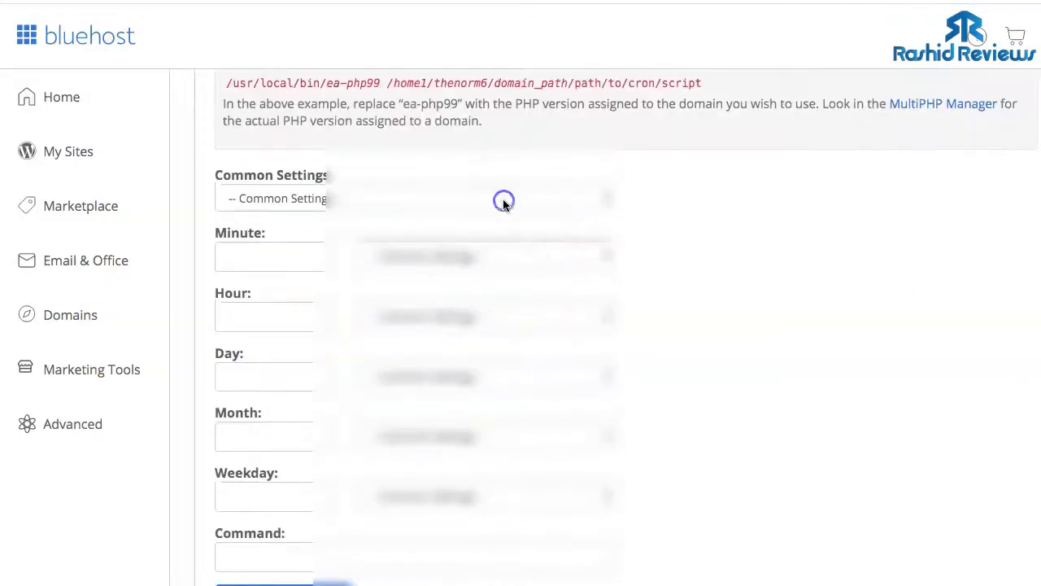
pyautogui.click(502, 201)
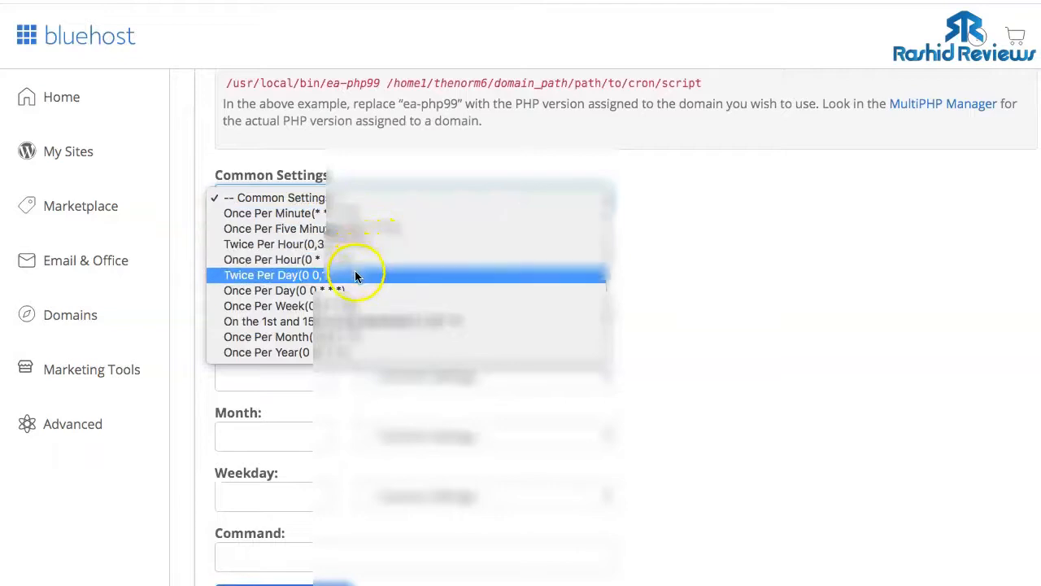
pyautogui.click(300, 228)
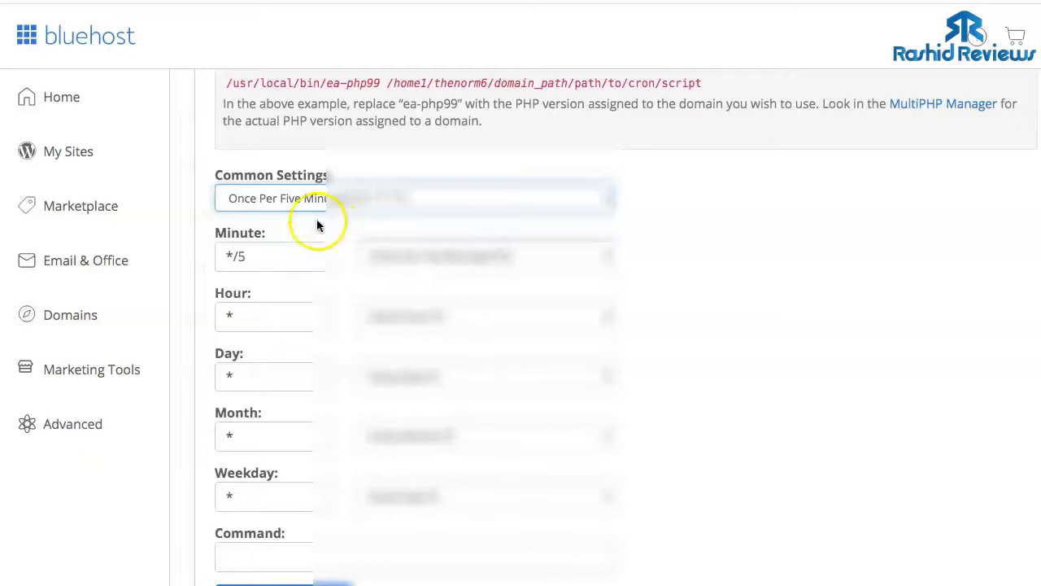
pyautogui.scroll(-3, 333, 206)
pyautogui.click(322, 348)
pyautogui.hotkey('ctrl', 'v')
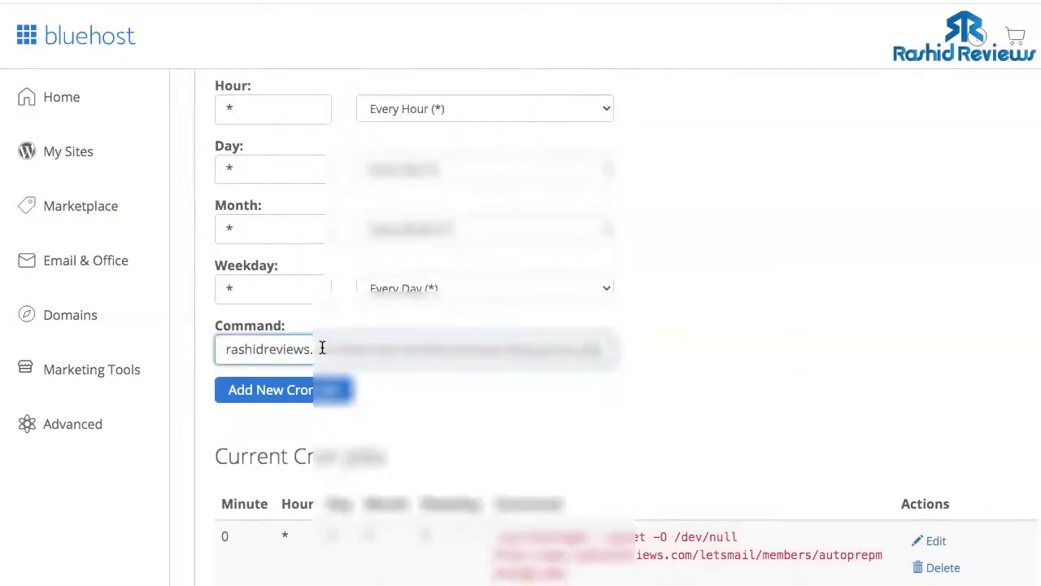
pyautogui.click(313, 385)
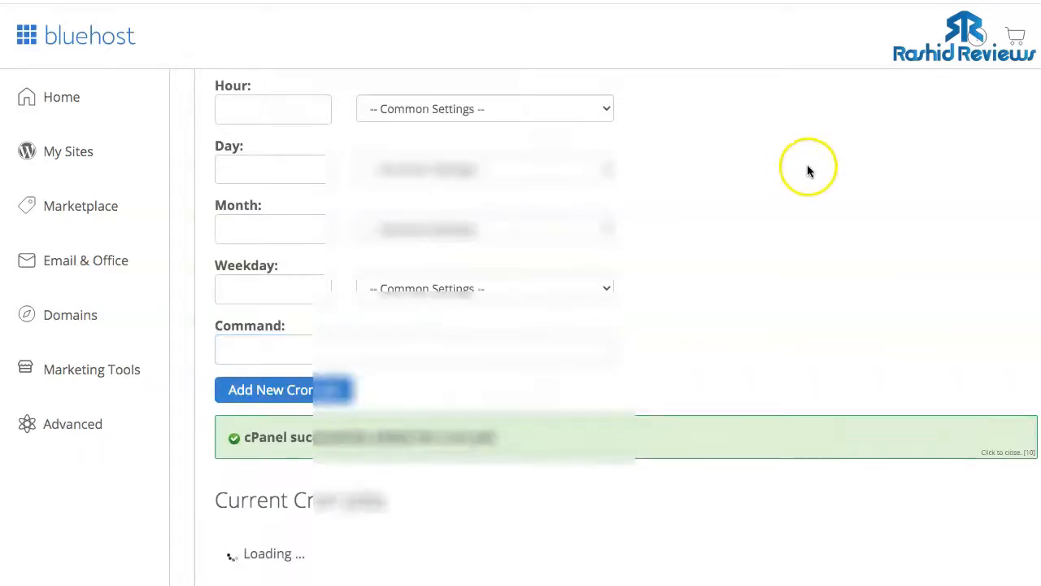
pyautogui.scroll(3, 808, 170)
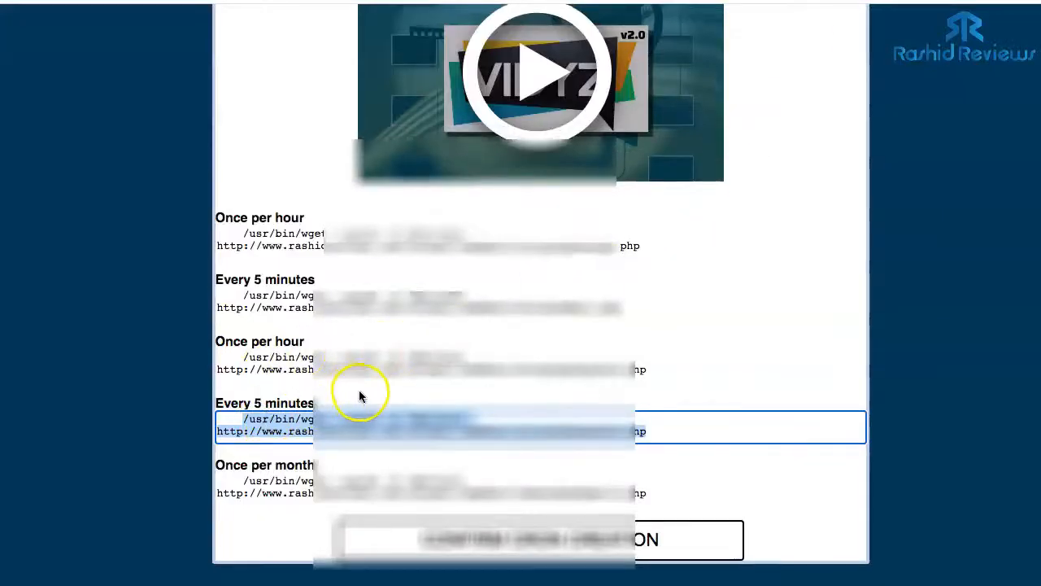
# - Copy the Once per month command from the LetsMail installer page
pyautogui.click(267, 483)
pyautogui.moveTo(267, 483); pyautogui.dragTo(667, 502)
pyautogui.rightClick(452, 485)
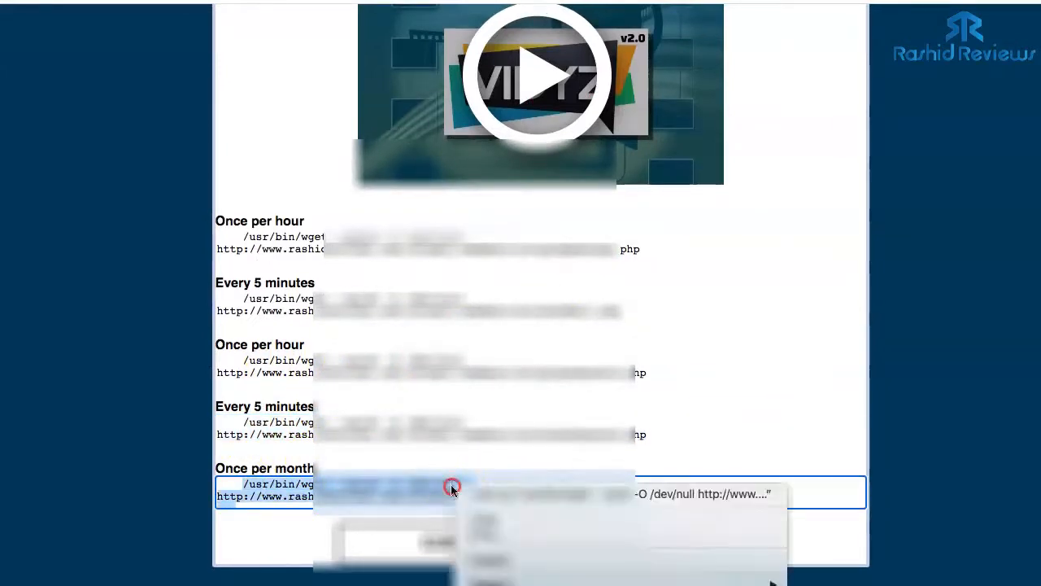
pyautogui.click(467, 514)
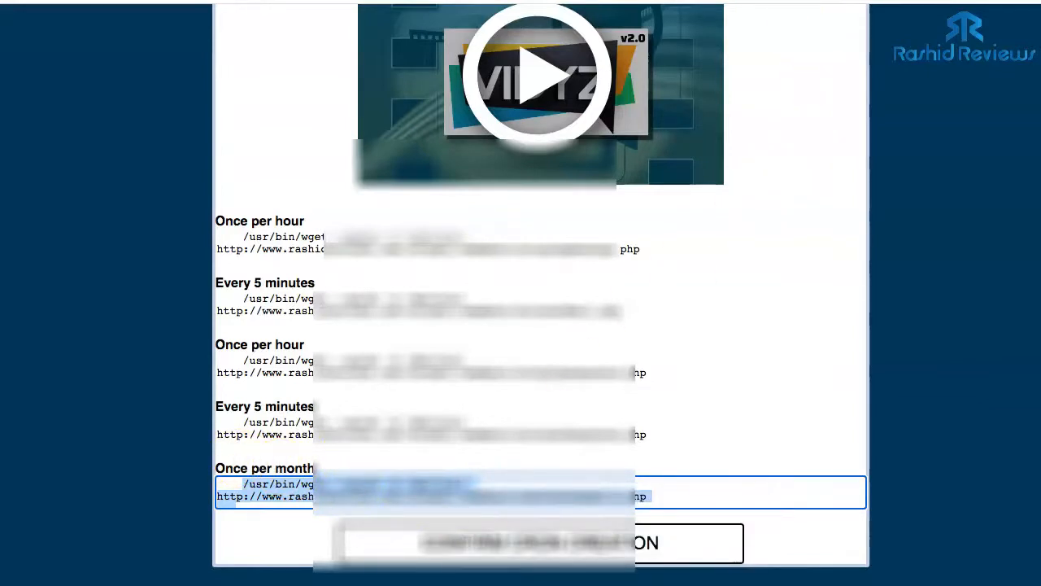
# - Add it in cPanel as a Once Per Month cron job (minute 0, hour 0, day 1)
pyautogui.click(773, 2)
pyautogui.click(354, 262)
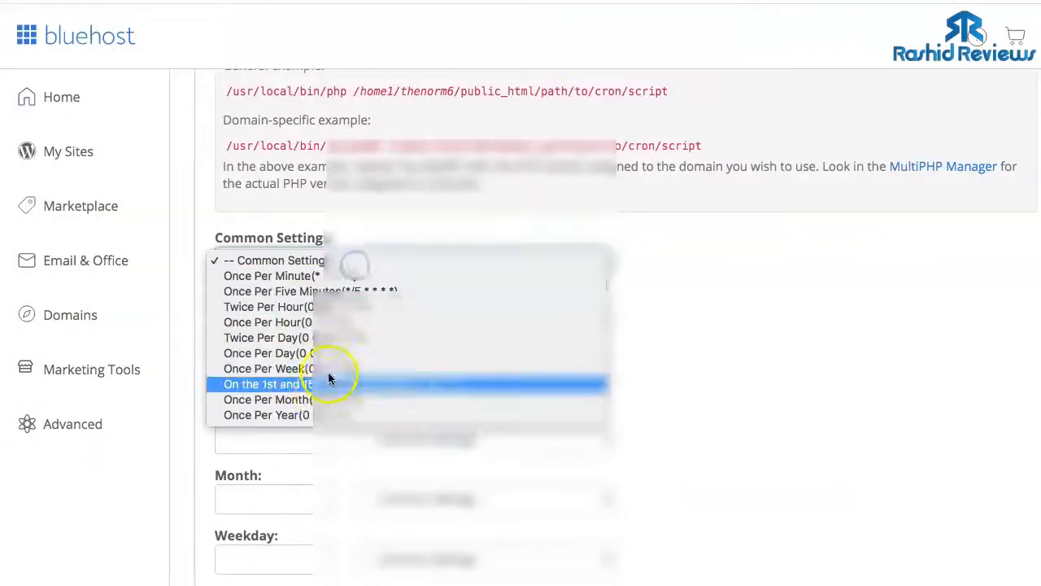
pyautogui.click(277, 404)
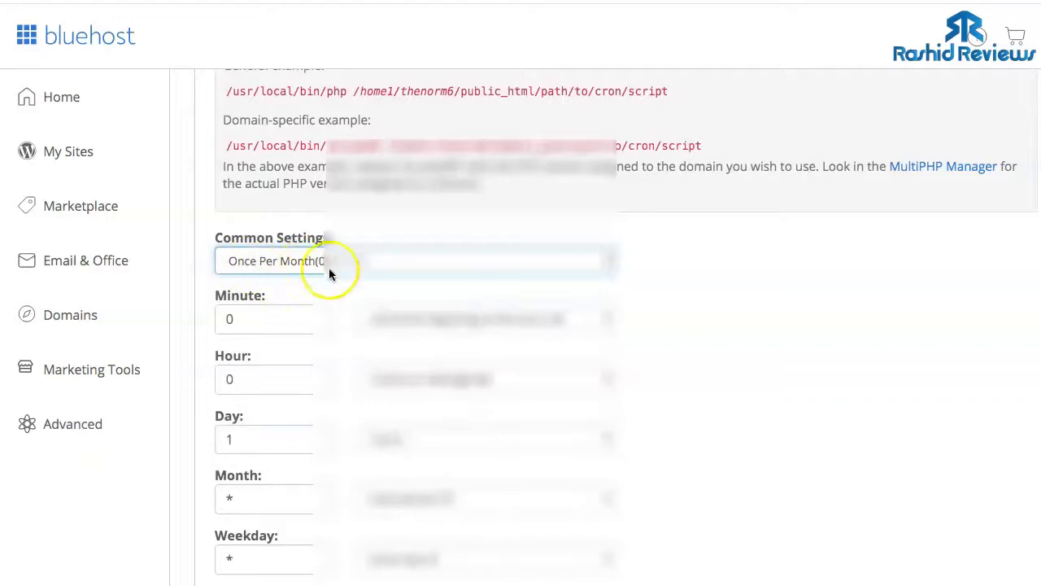
pyautogui.scroll(-5, 328, 268)
pyautogui.click(287, 263)
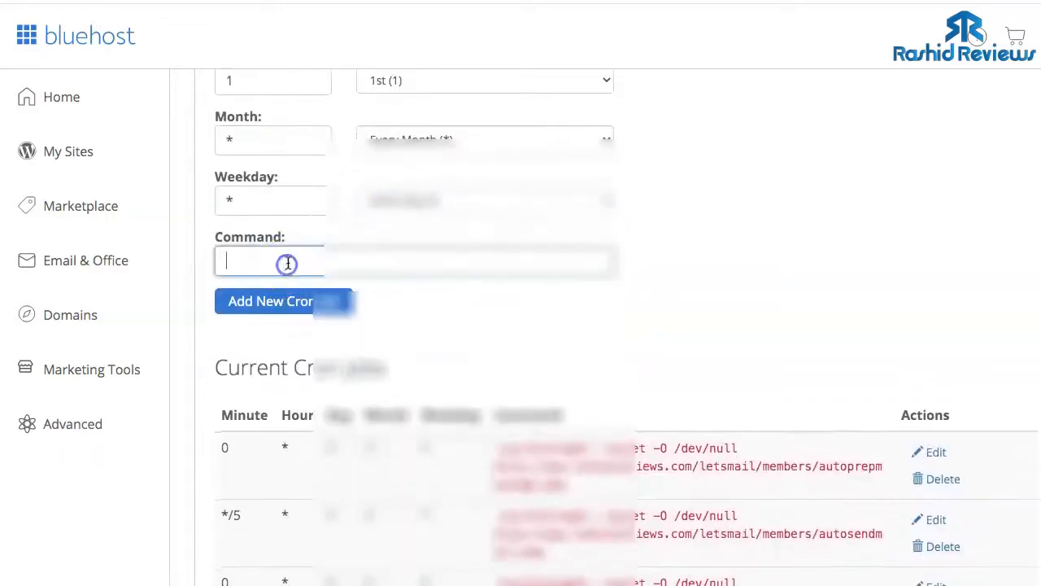
pyautogui.hotkey('ctrl', 'v')
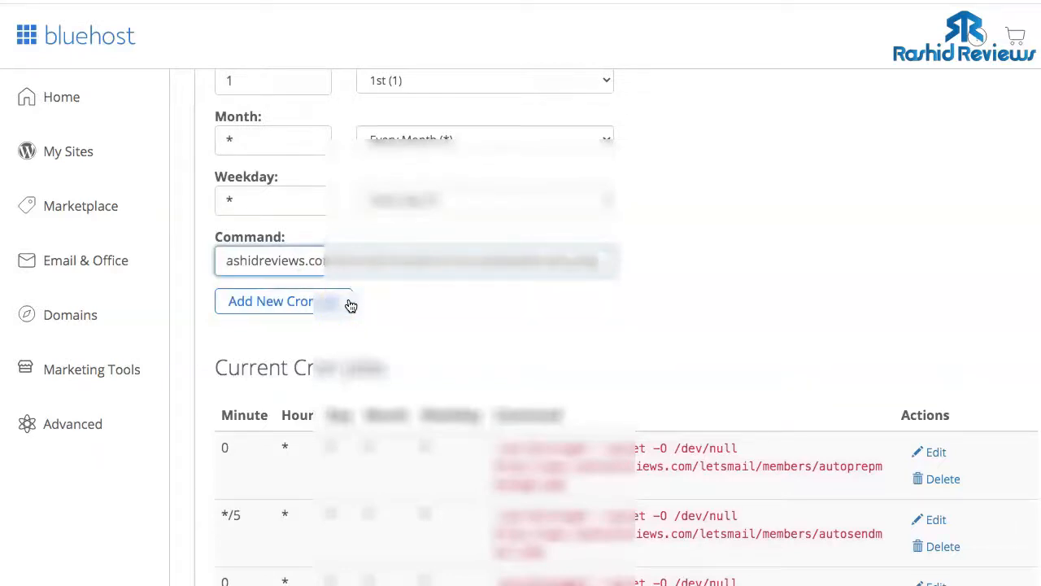
pyautogui.click(295, 301)
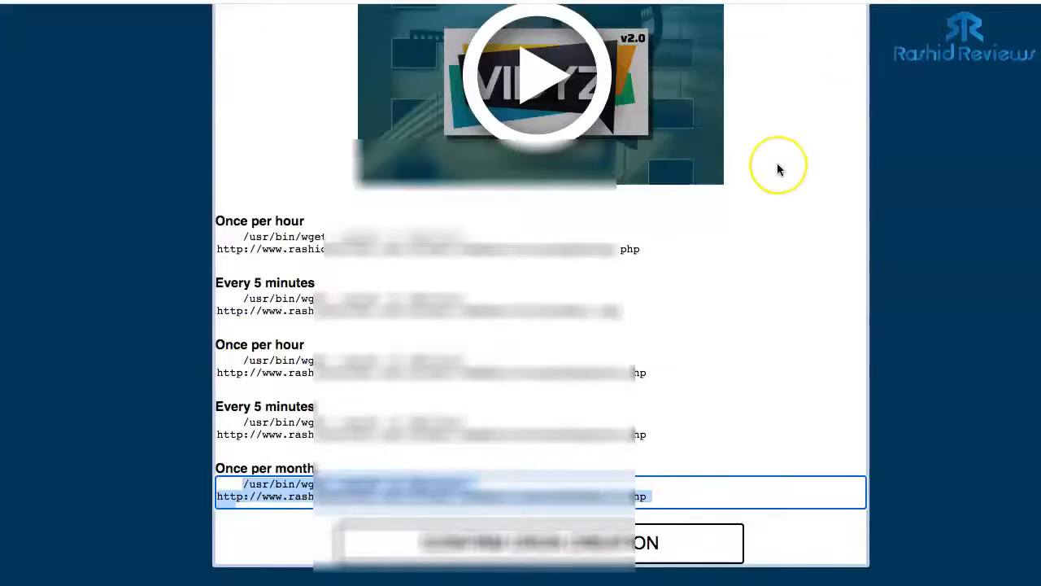
pyautogui.scroll(2, 776, 162)
pyautogui.scroll(-2, 767, 163)
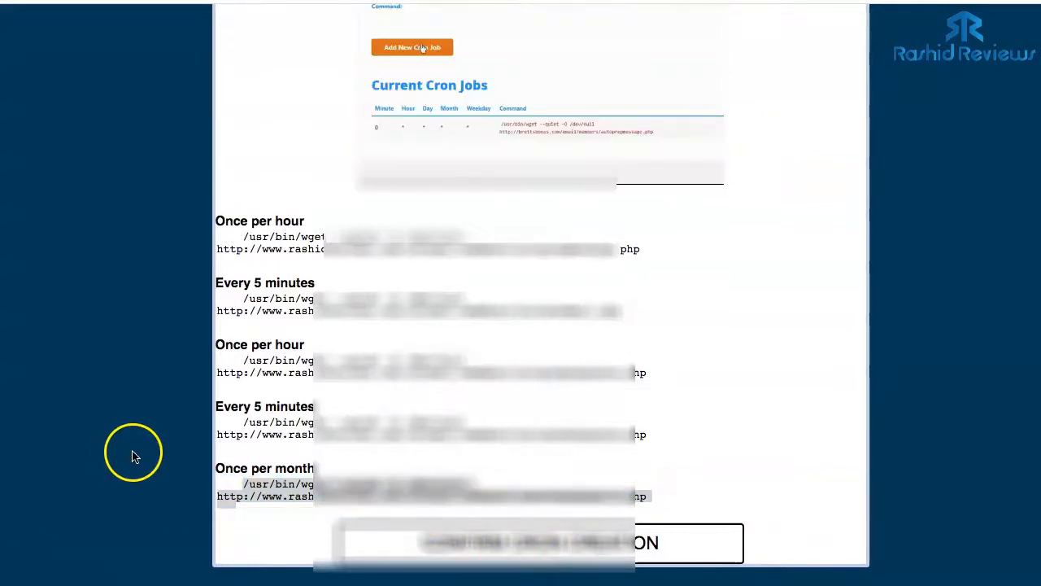
# - Finish the installation and log in as the LetsMail admin to reach the zeroed stats dashboard
pyautogui.click(532, 543)
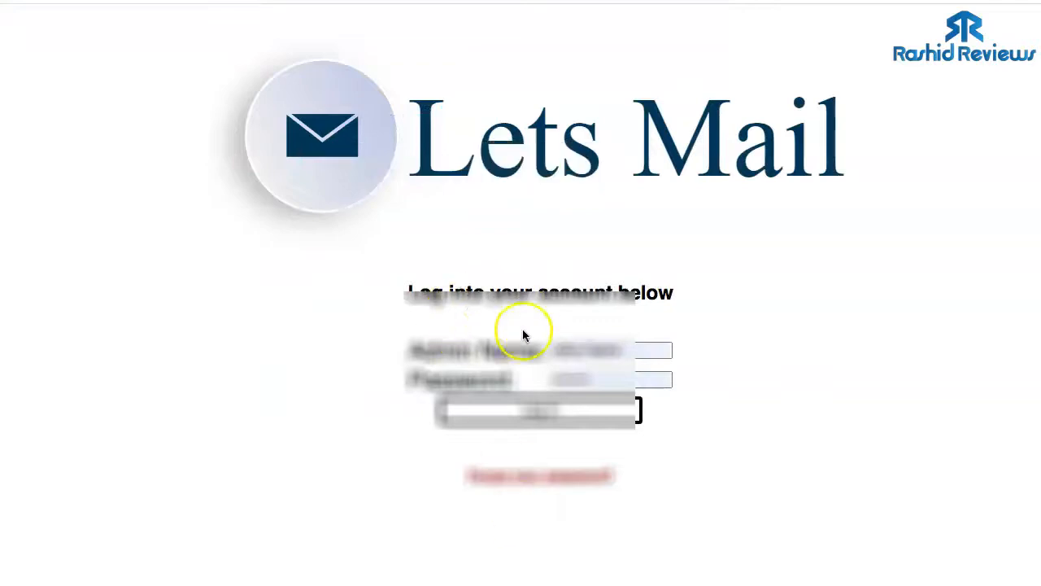
pyautogui.click(514, 421)
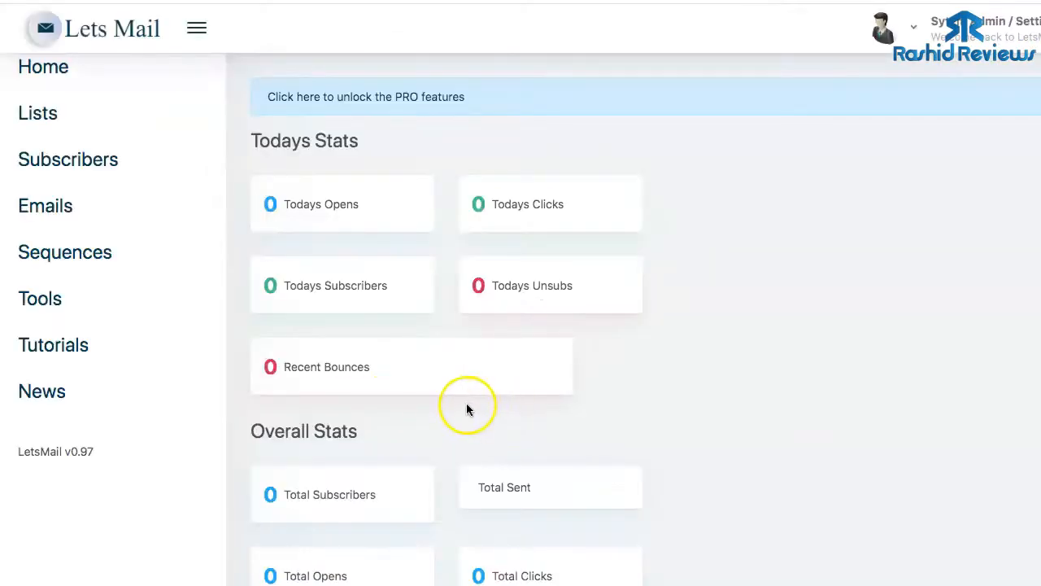
pyautogui.scroll(-2, 465, 403)
pyautogui.scroll(2, 465, 409)
pyautogui.click(915, 29)
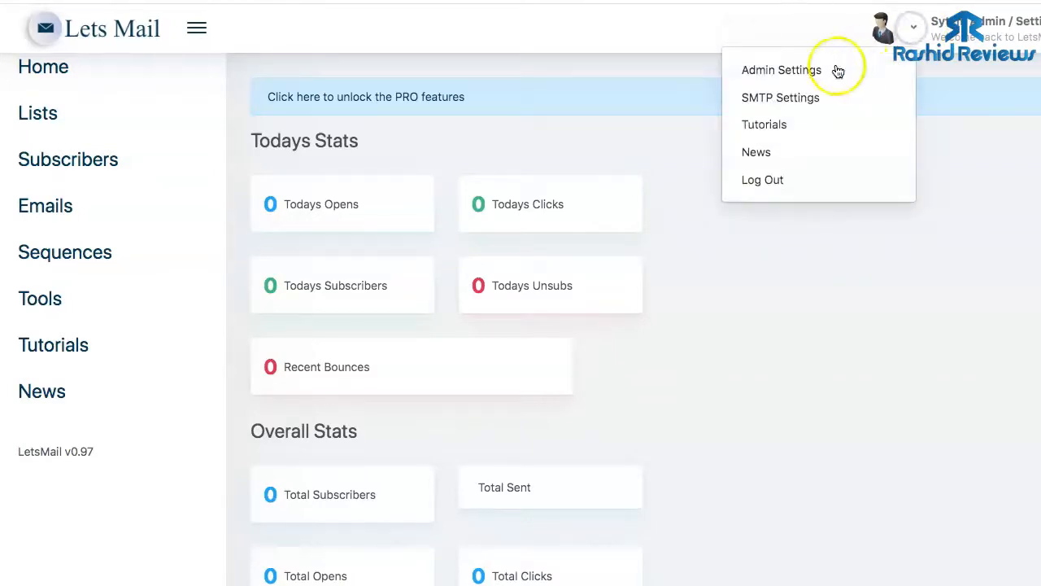
# - View Admin Settings, then go to SMTP Settings via the account menu
pyautogui.click(782, 73)
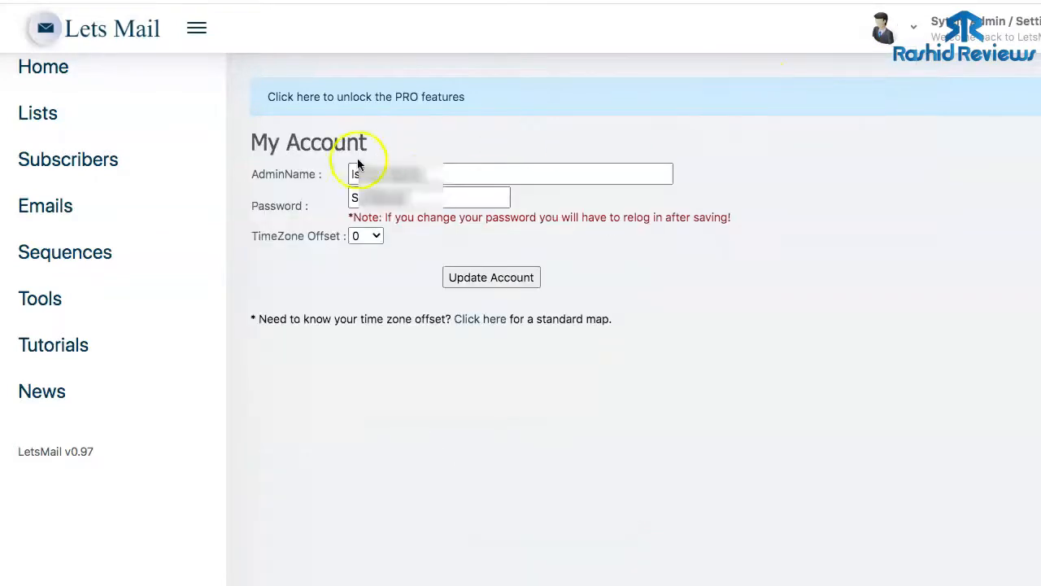
pyautogui.click(907, 27)
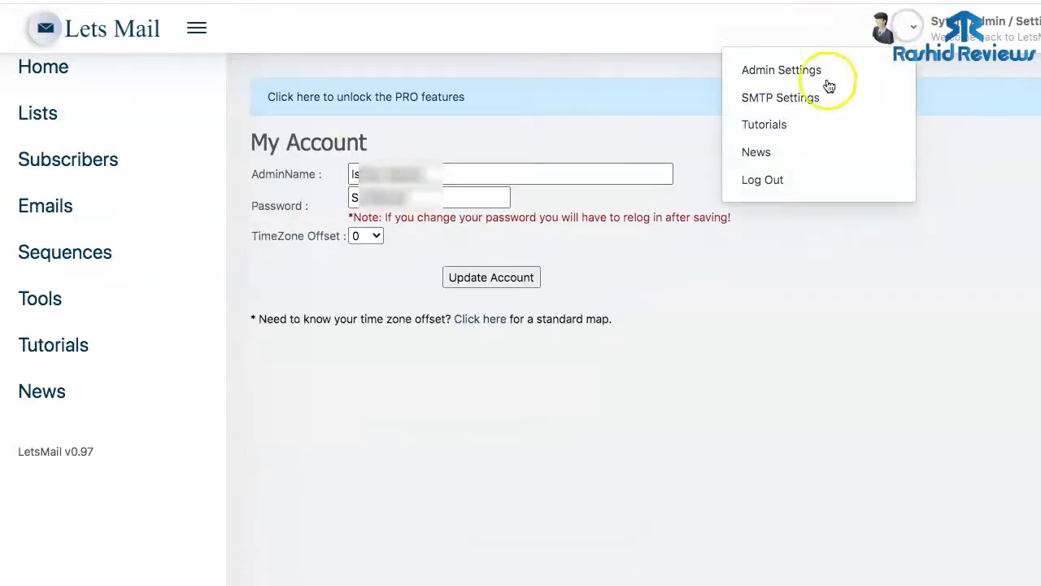
pyautogui.click(786, 99)
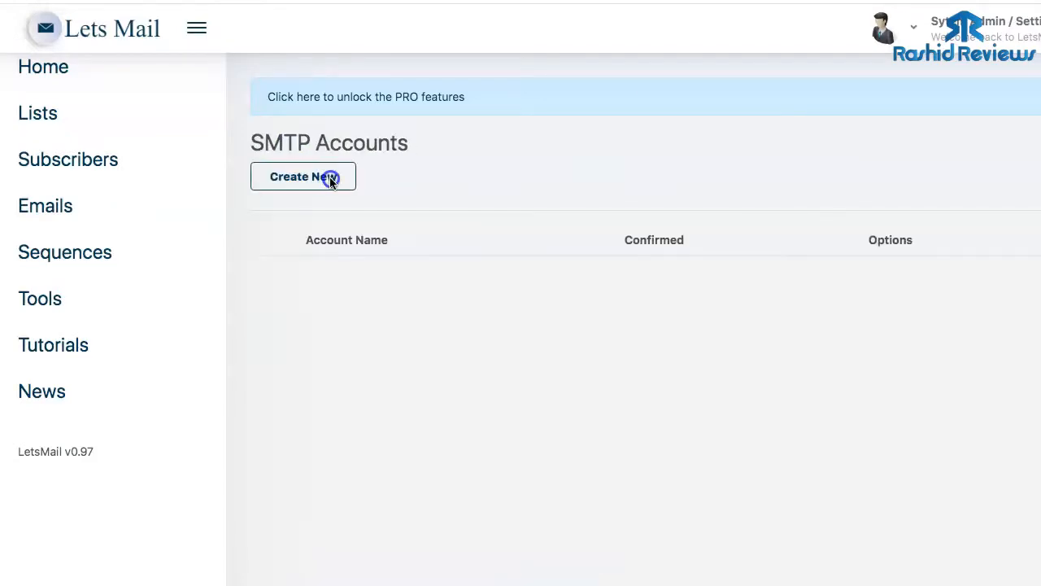
pyautogui.click(328, 178)
# - Start a new SMTP account with autofilled account name, sender name, mail host and port 25
pyautogui.click(318, 189)
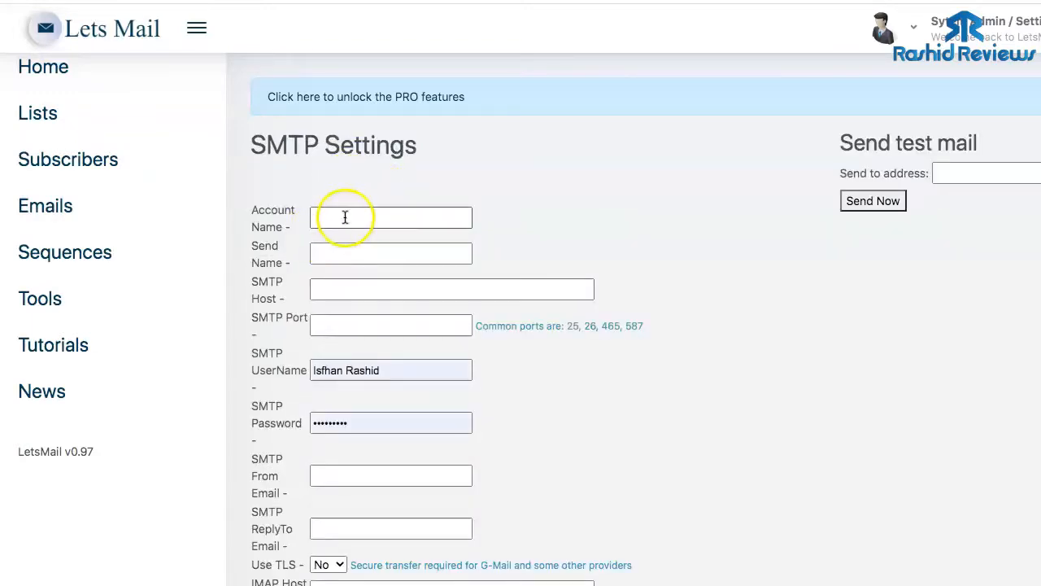
pyautogui.click(345, 217)
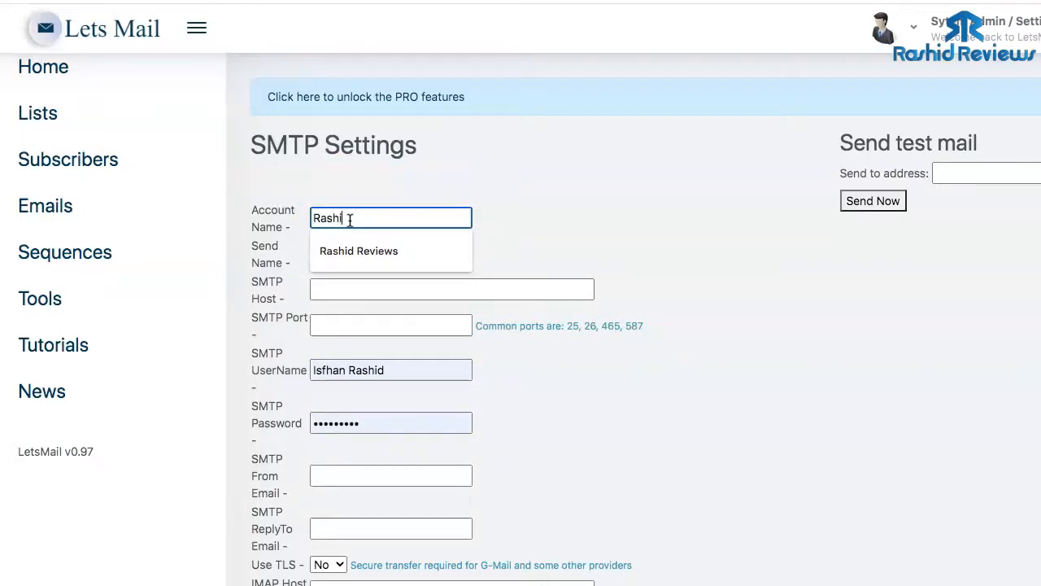
pyautogui.click(352, 252)
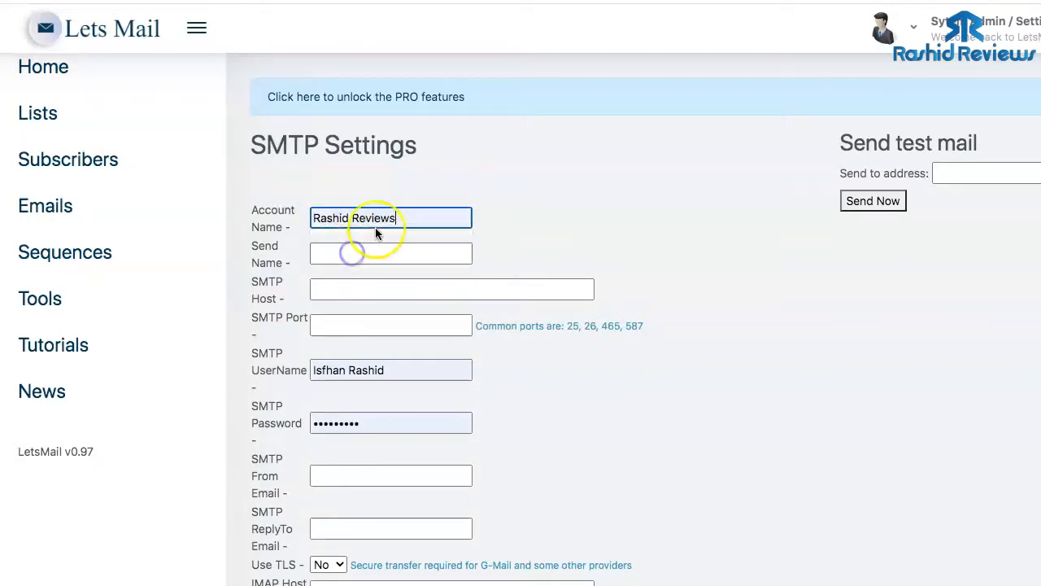
pyautogui.click(351, 252)
pyautogui.click(351, 286)
pyautogui.click(353, 286)
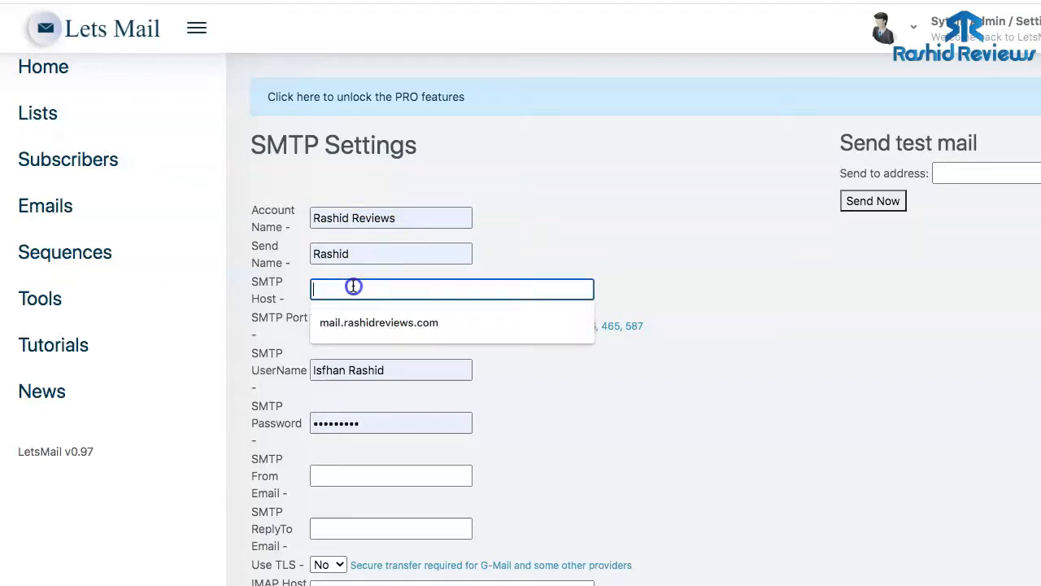
pyautogui.click(351, 321)
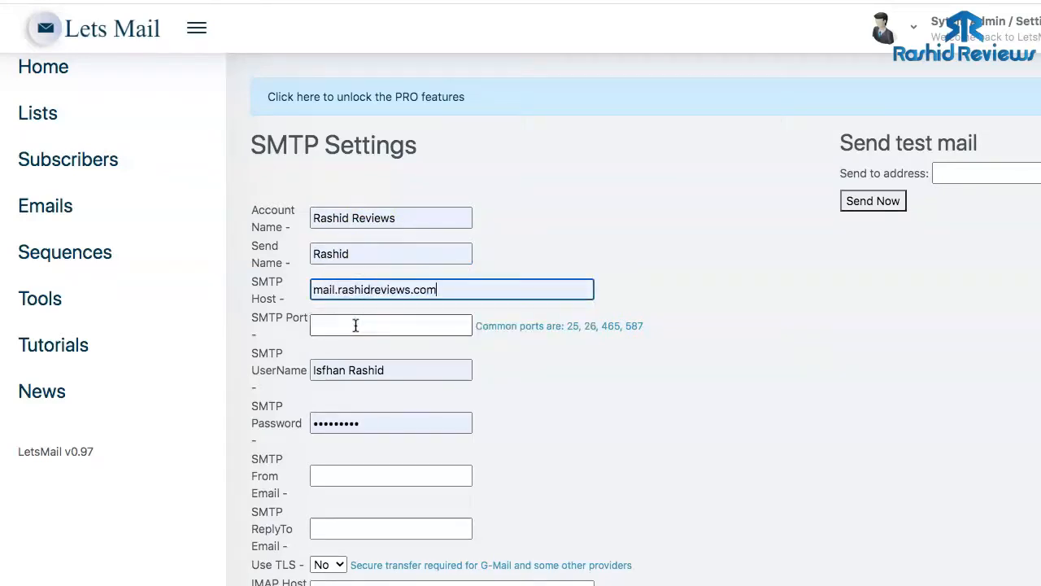
pyautogui.click(355, 325)
pyautogui.click(339, 386)
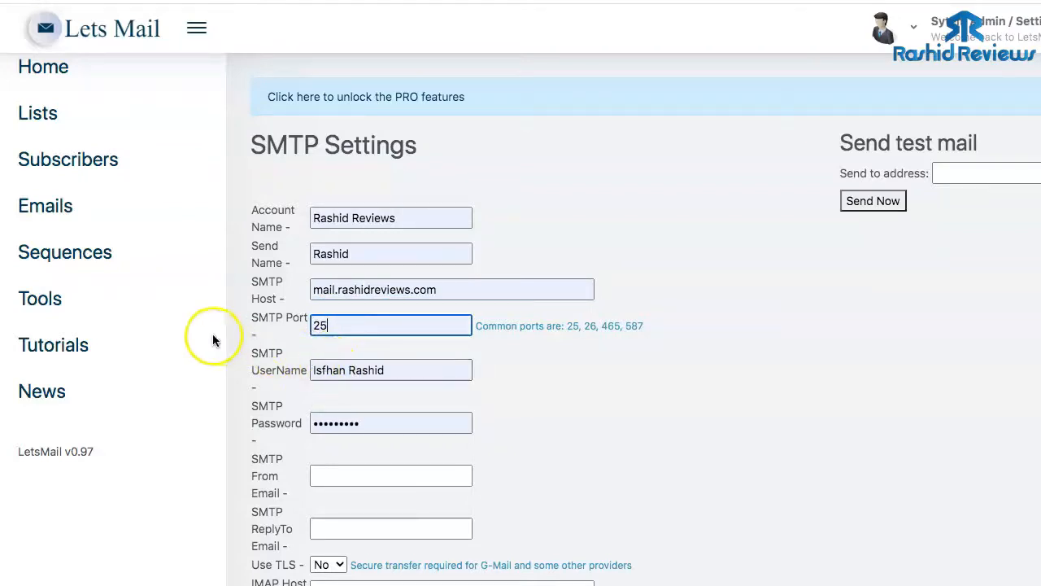
# - Replace the wrong prefilled SMTP username with the hosting account's SMTP username and password
pyautogui.moveTo(389, 370); pyautogui.dragTo(317, 371)
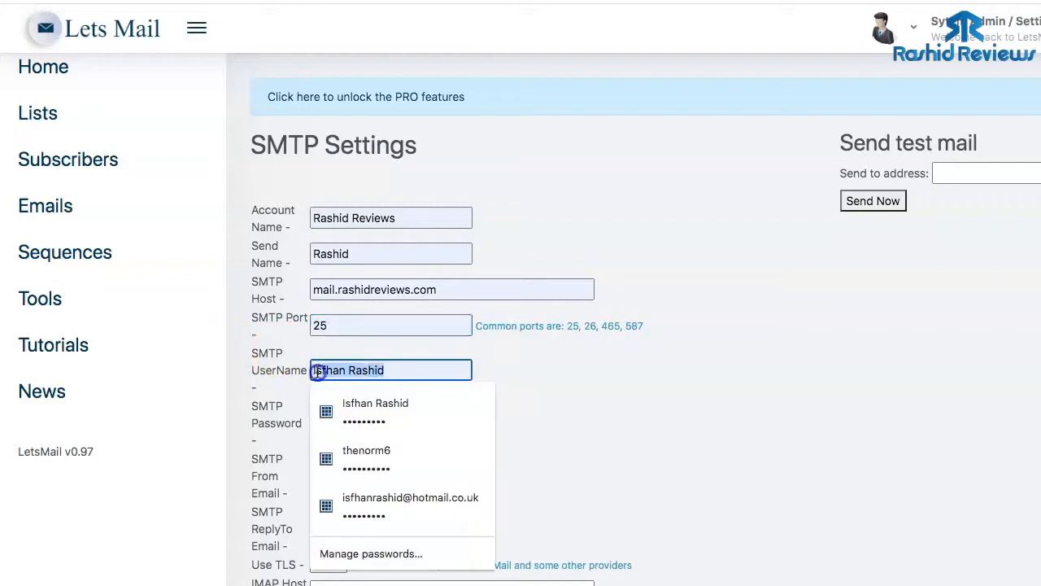
pyautogui.press('BackSpace')
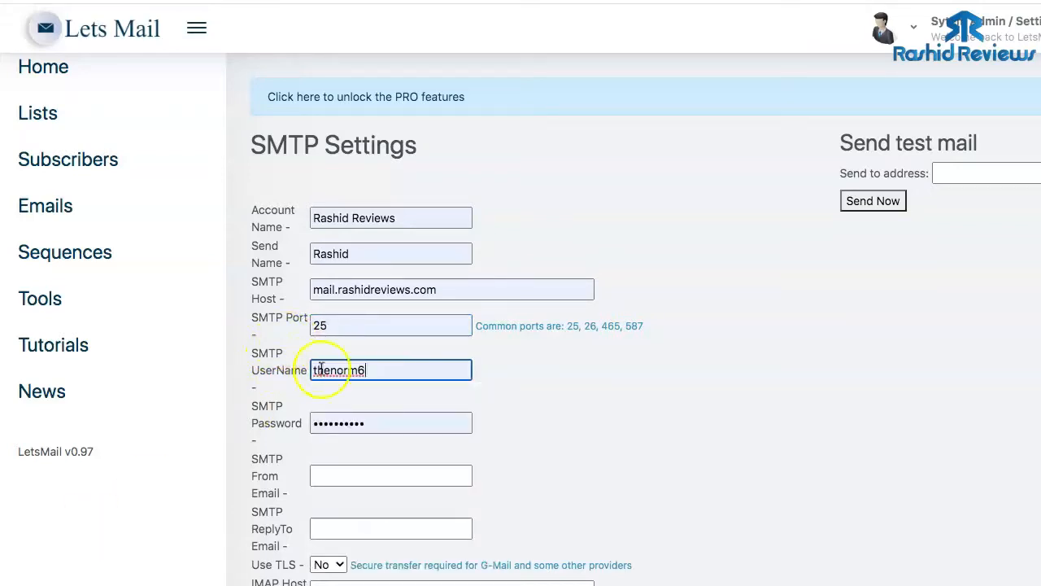
pyautogui.click(534, 417)
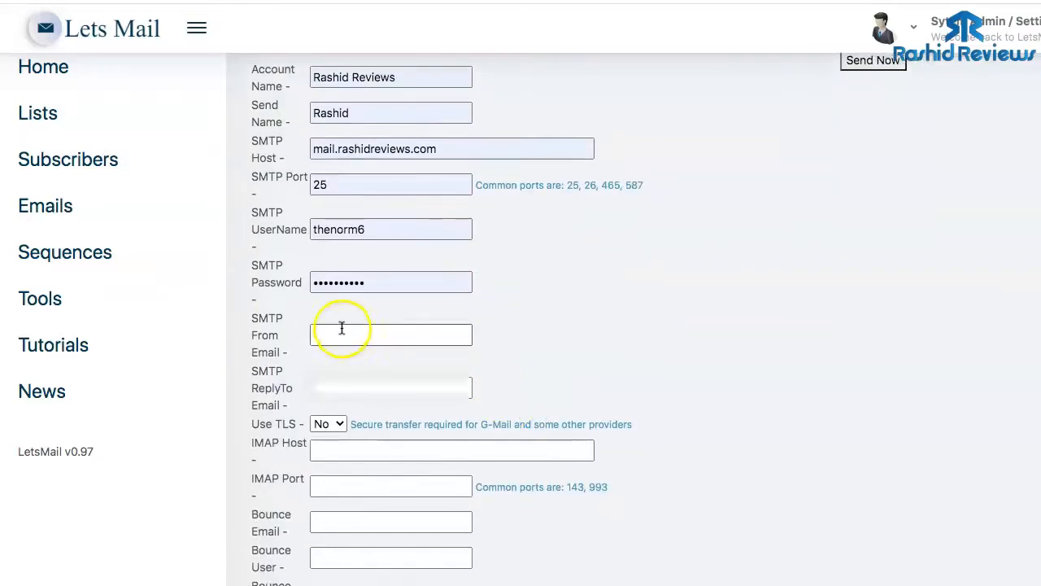
# - Fill SMTP From Email and ReplyTo Email with the suggested sender address
pyautogui.click(342, 334)
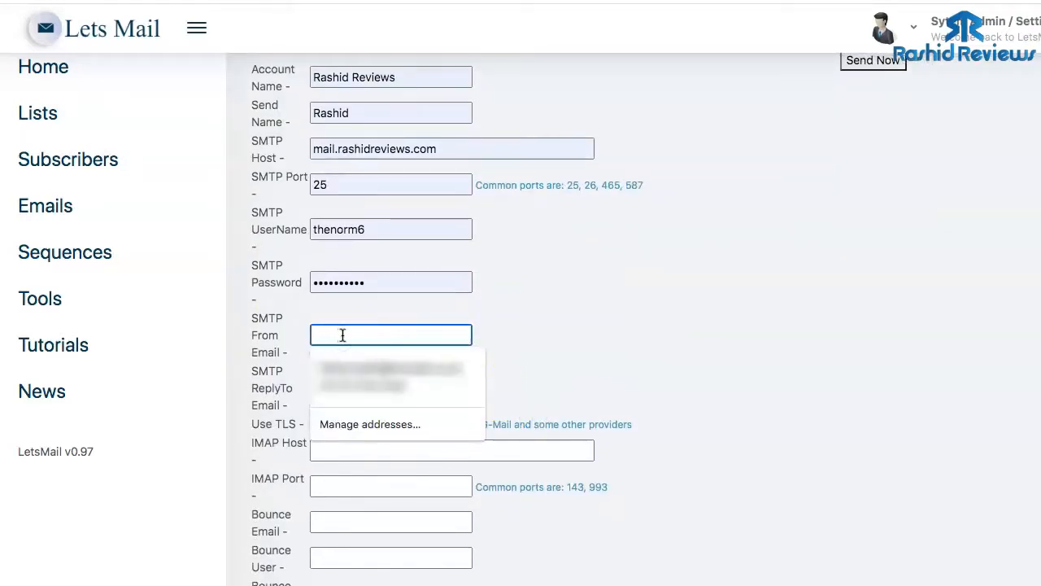
pyautogui.write('rash')
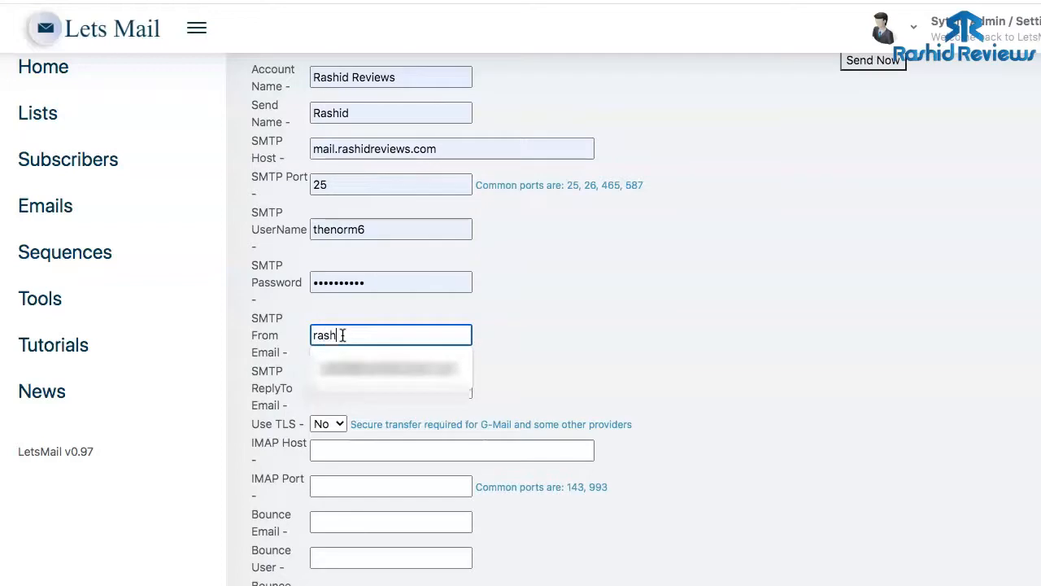
pyautogui.write('id')
pyautogui.click(345, 368)
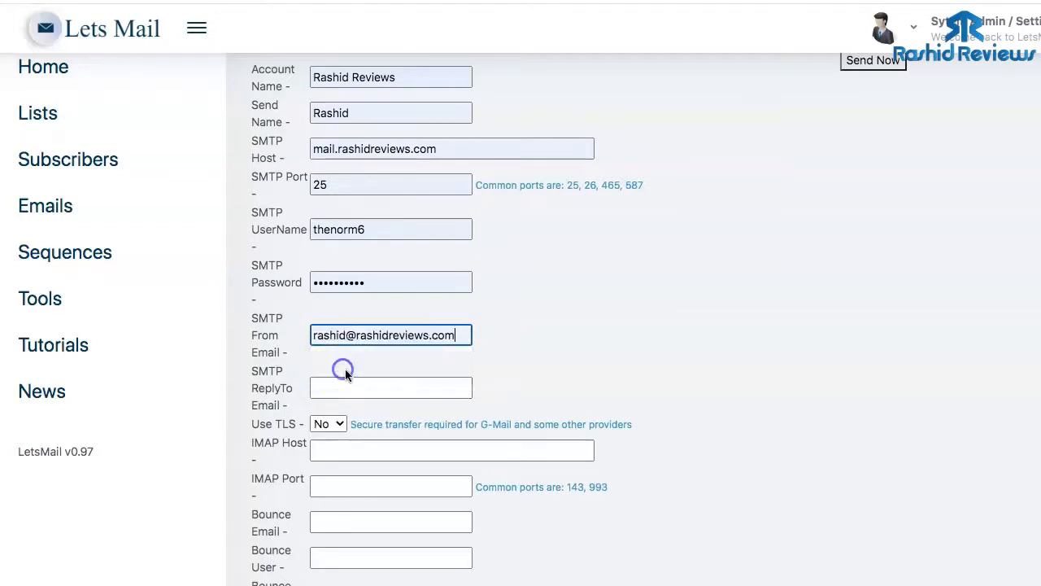
pyautogui.click(357, 385)
pyautogui.click(363, 390)
pyautogui.write('r')
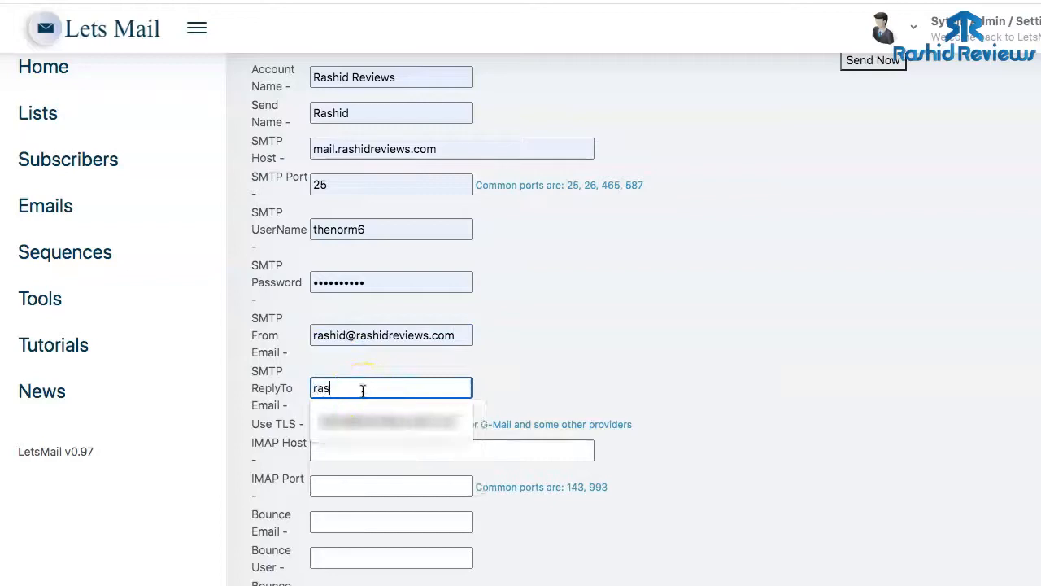
pyautogui.write('as')
pyautogui.click(384, 419)
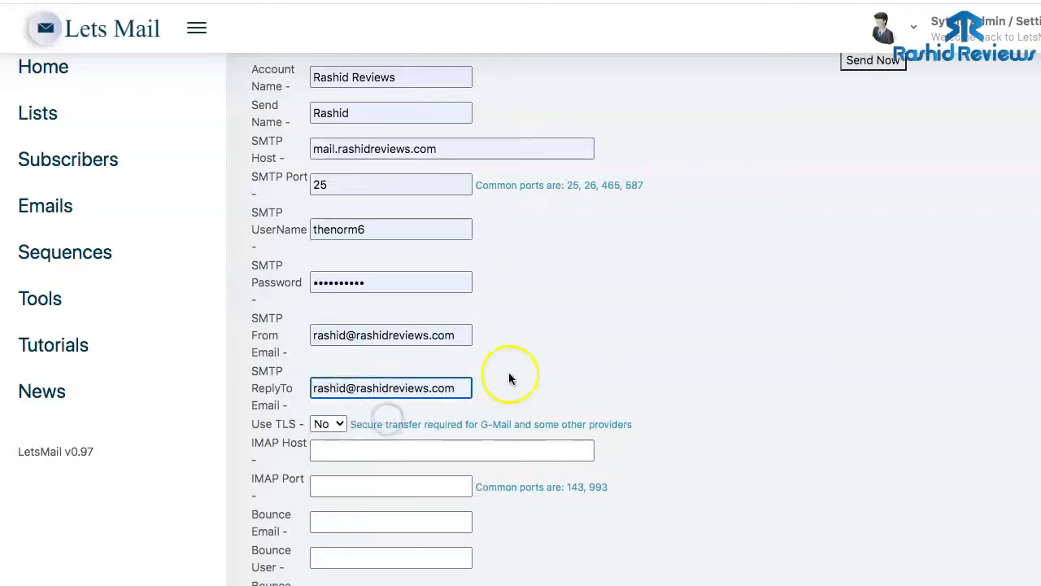
pyautogui.scroll(-3, 594, 354)
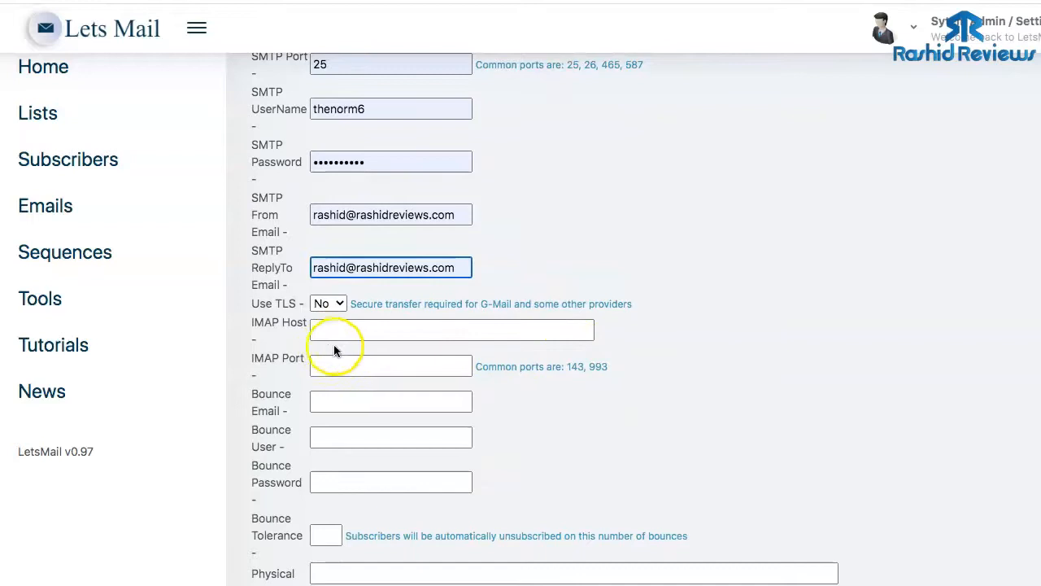
# - Set the IMAP host to mail.rashidreviews.com and the IMAP port to 143
pyautogui.click(366, 330)
pyautogui.click(368, 362)
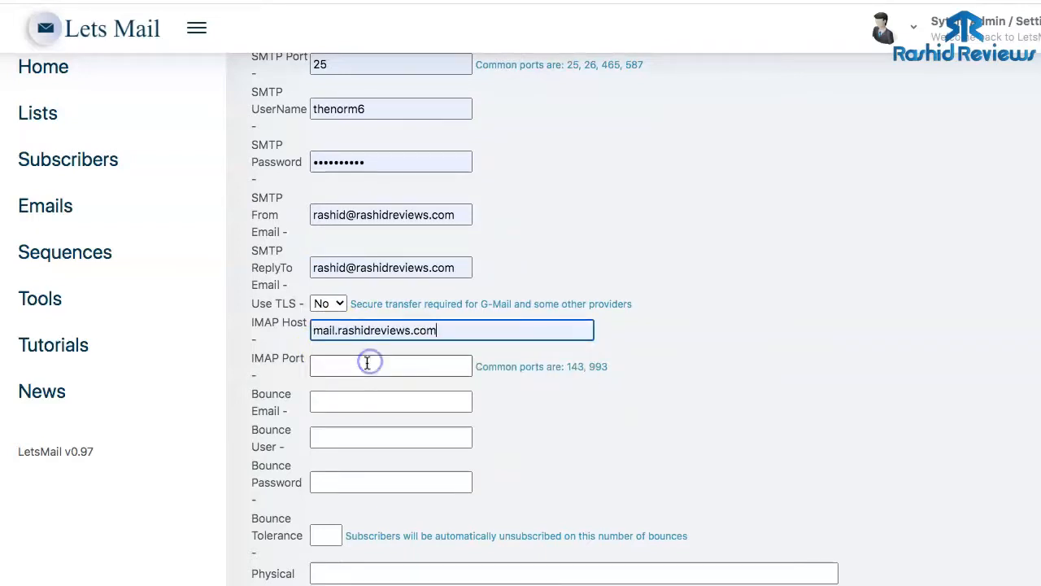
pyautogui.click(366, 365)
pyautogui.click(341, 394)
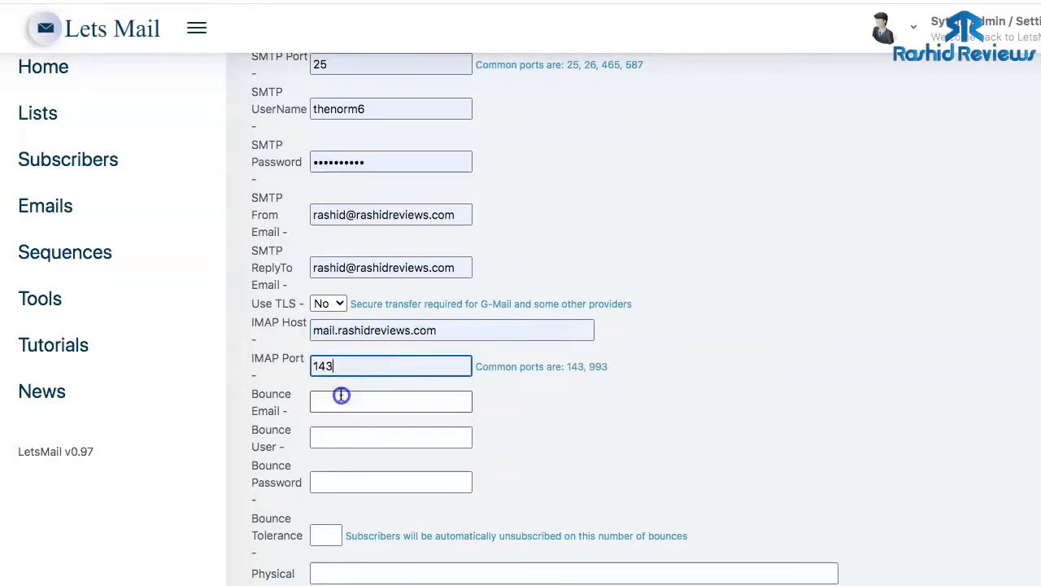
pyautogui.scroll(-1, 367, 391)
# - Fill in the bounce e-mail address, bounce user and bounce password
pyautogui.click(362, 347)
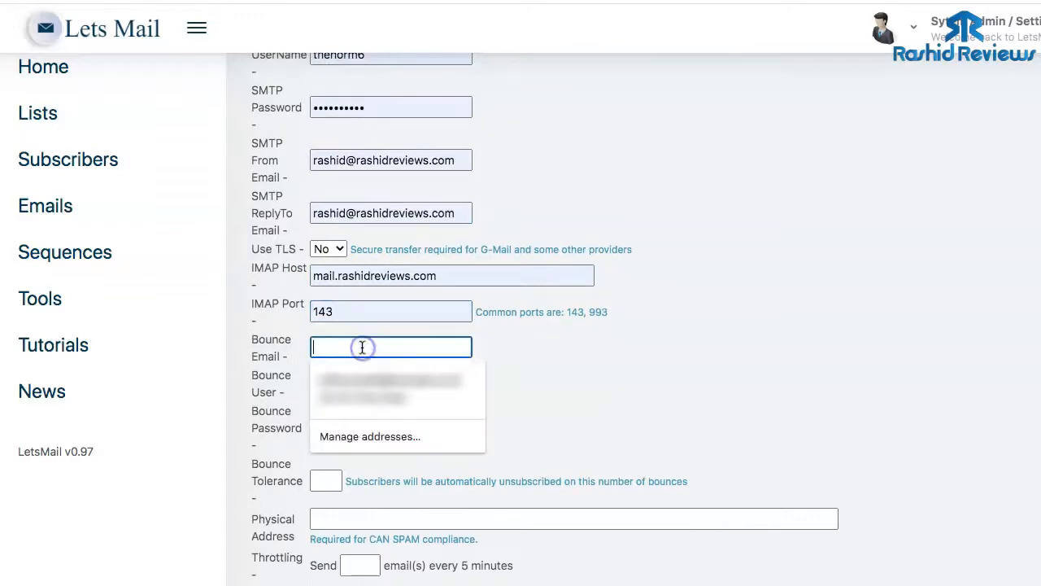
pyautogui.write('bou')
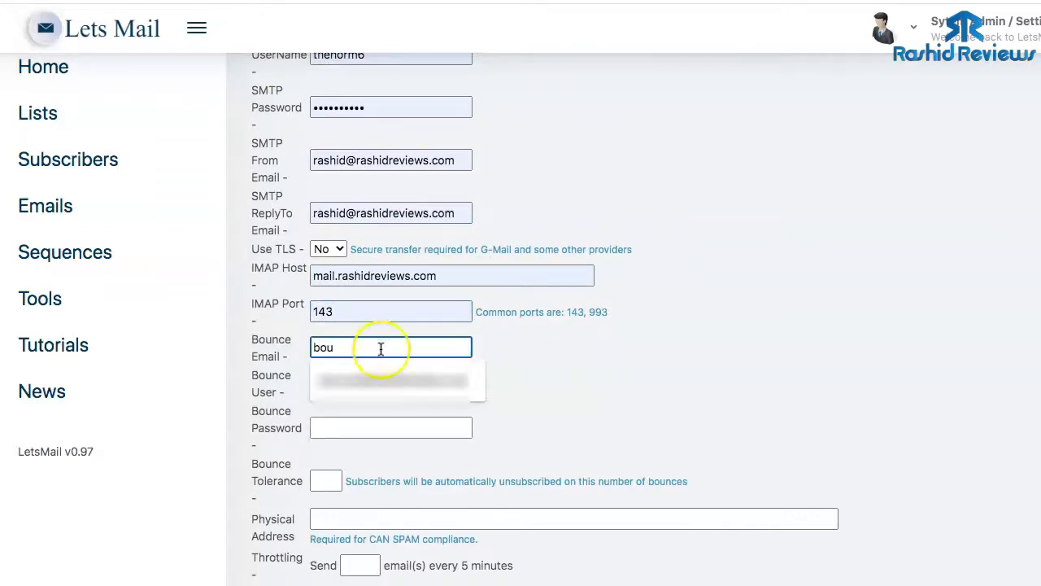
pyautogui.click(387, 381)
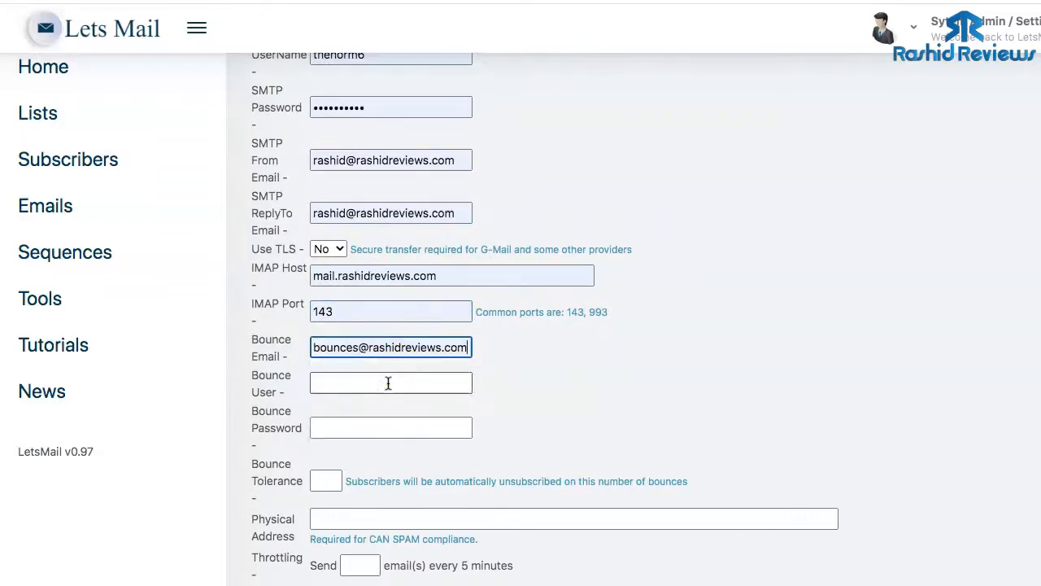
pyautogui.click(388, 383)
pyautogui.click(384, 417)
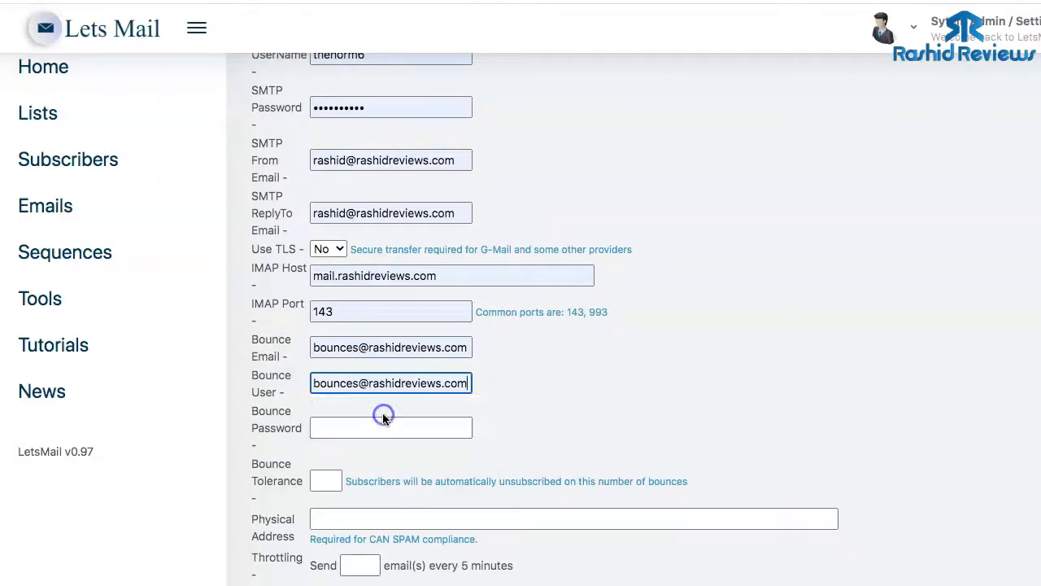
pyautogui.click(374, 423)
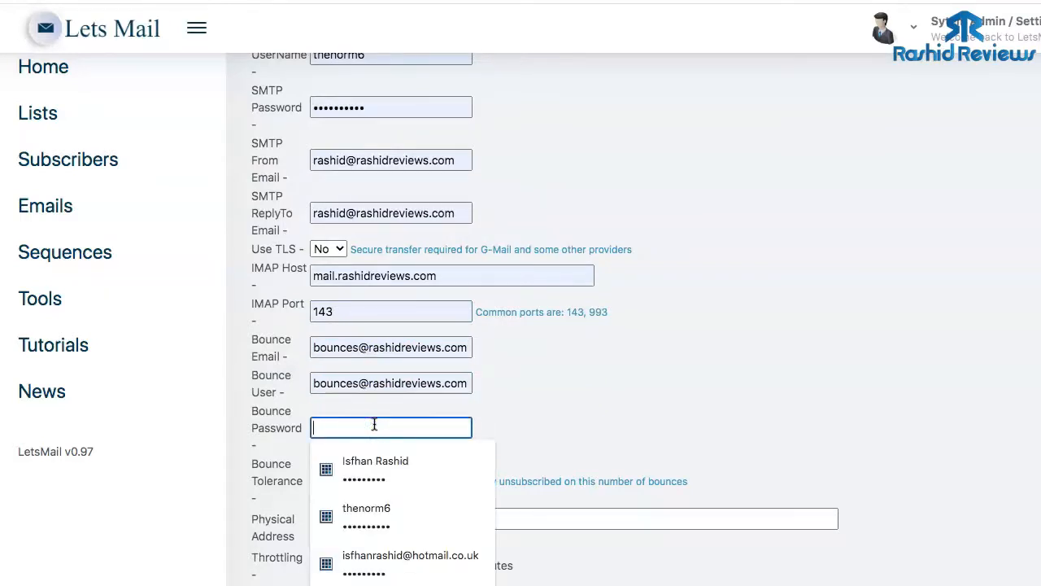
pyautogui.write('p')
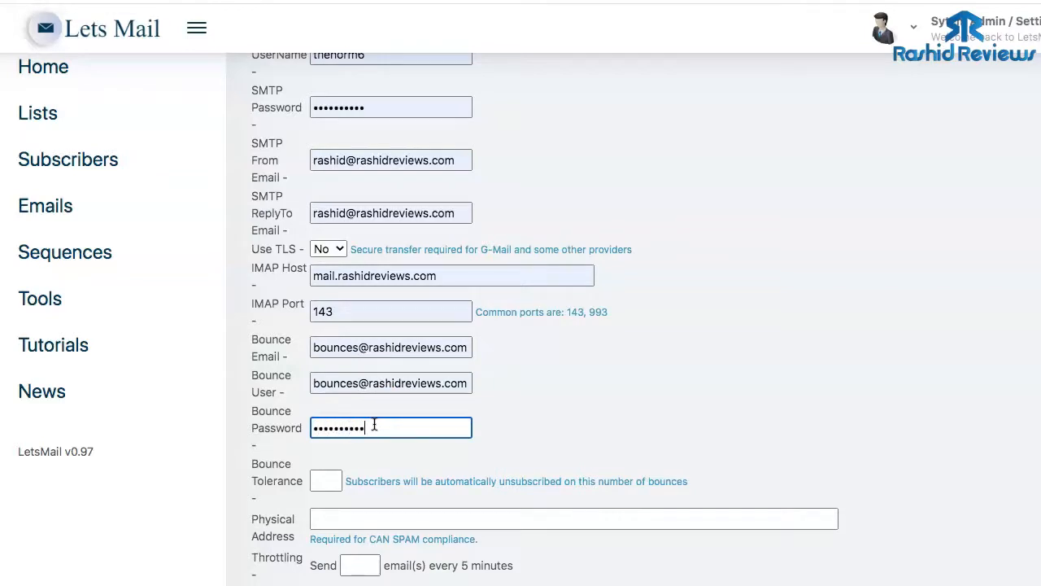
pyautogui.scroll(-2, 472, 430)
# - Set bounce tolerance to 4 and fill in the physical mailing address
pyautogui.click(333, 402)
pyautogui.click(333, 436)
pyautogui.click(391, 442)
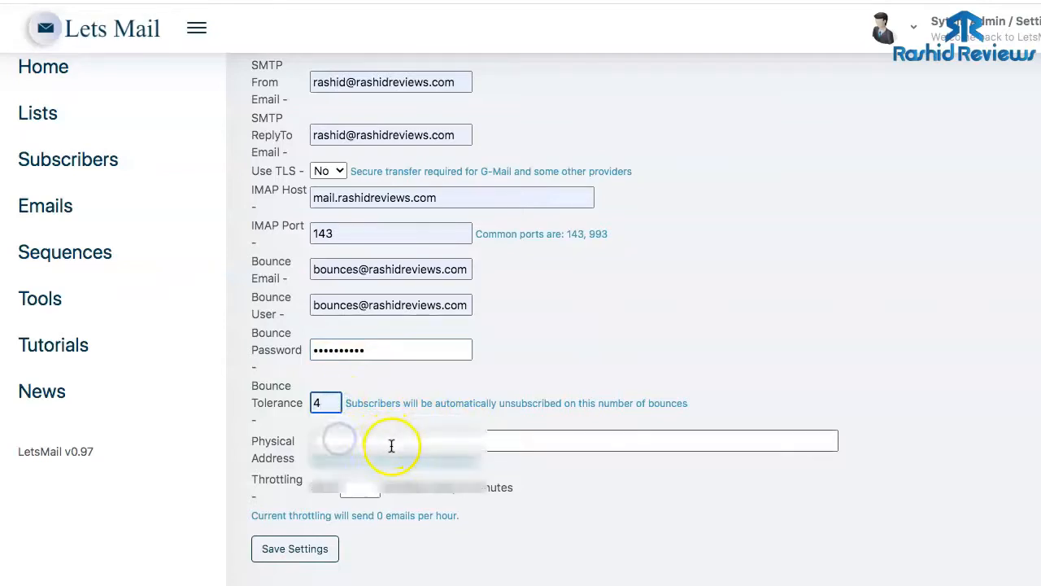
pyautogui.click(379, 475)
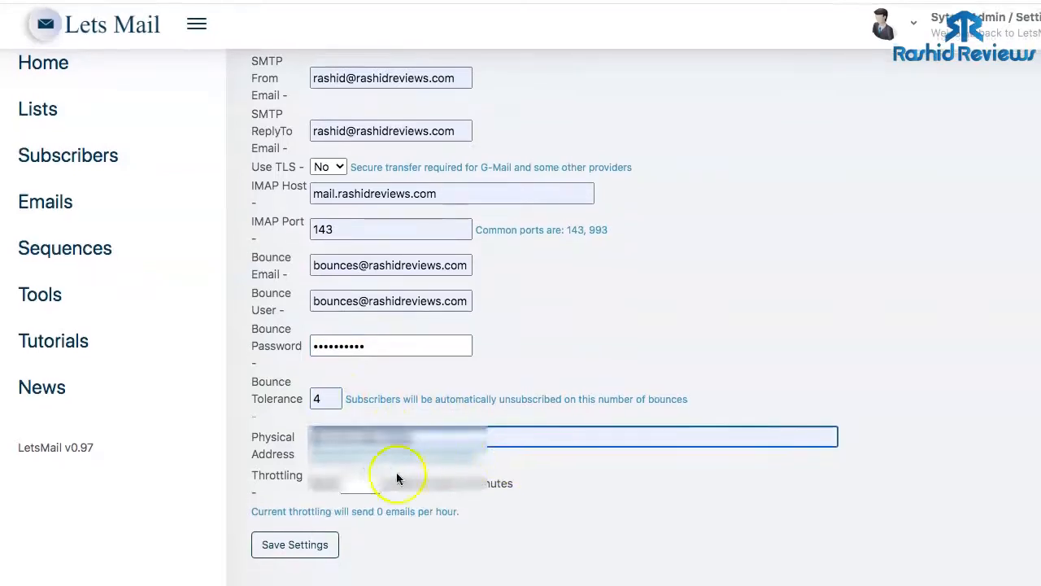
pyautogui.click(353, 520)
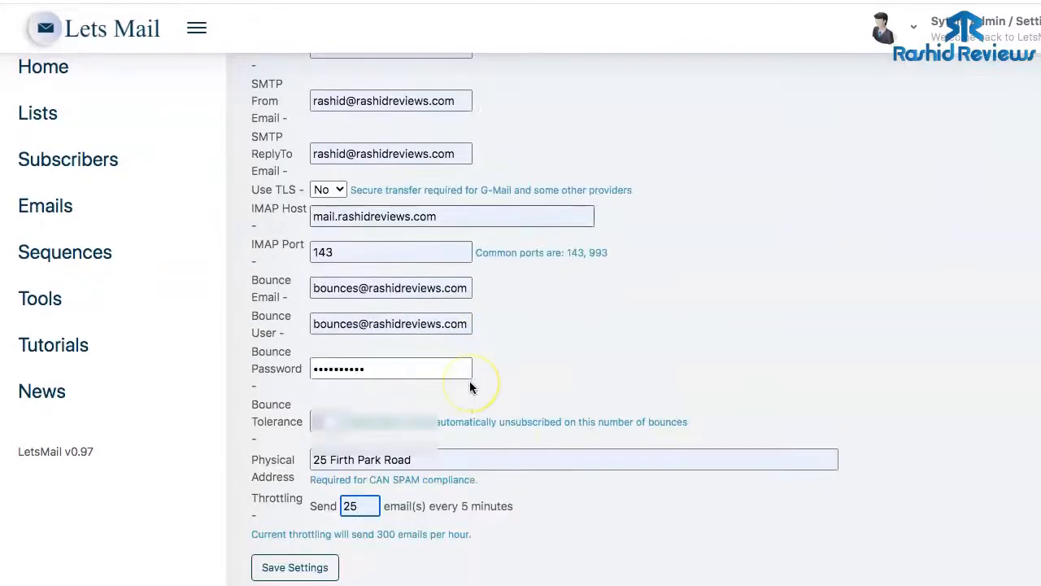
# - Send a test mail to the suggested recipient address and dismiss the confirmation
pyautogui.scroll(10, 469, 381)
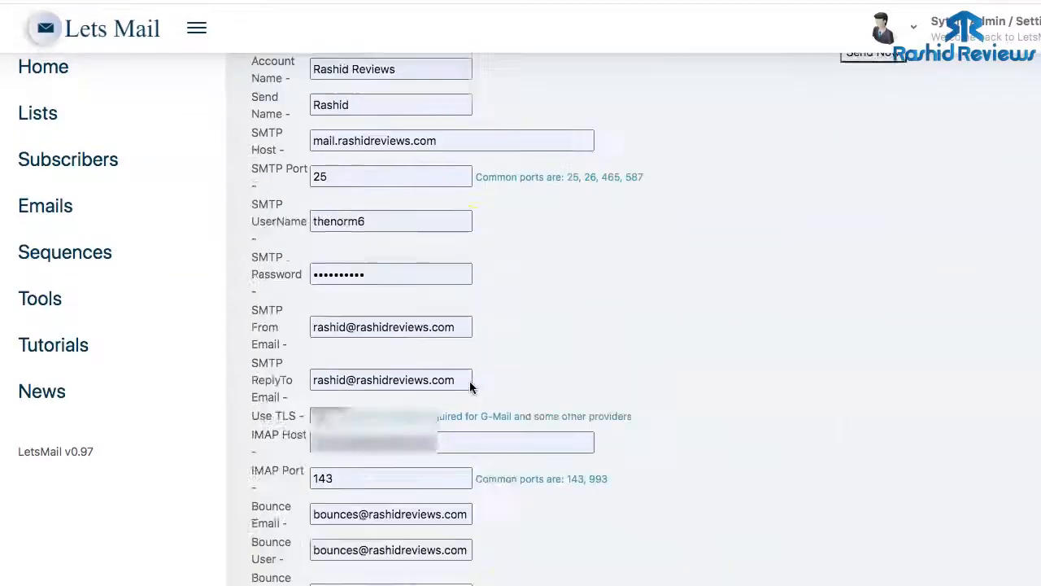
pyautogui.click(959, 170)
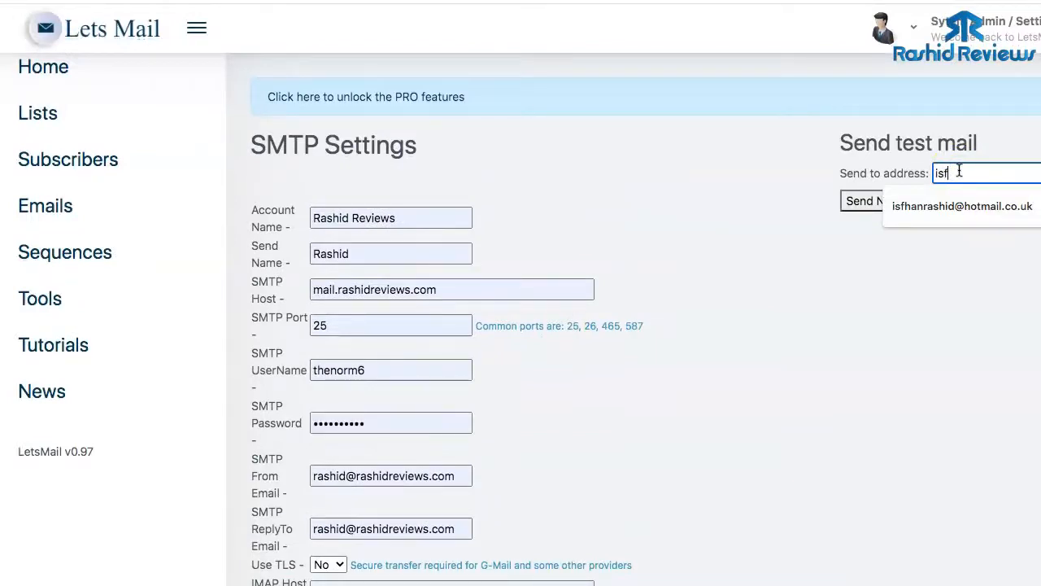
pyautogui.write('isf')
pyautogui.click(952, 207)
pyautogui.click(876, 201)
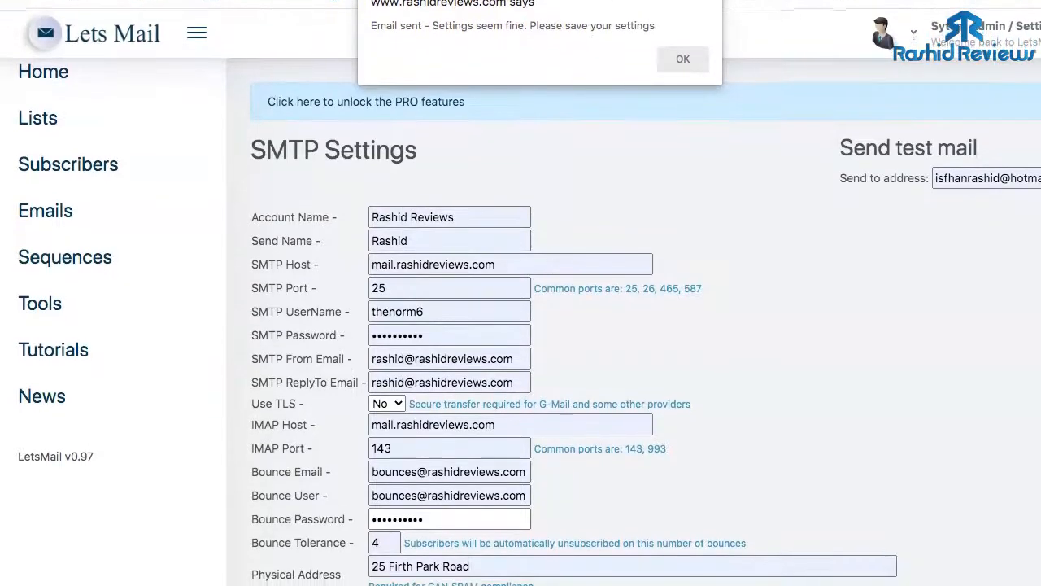
pyautogui.click(682, 59)
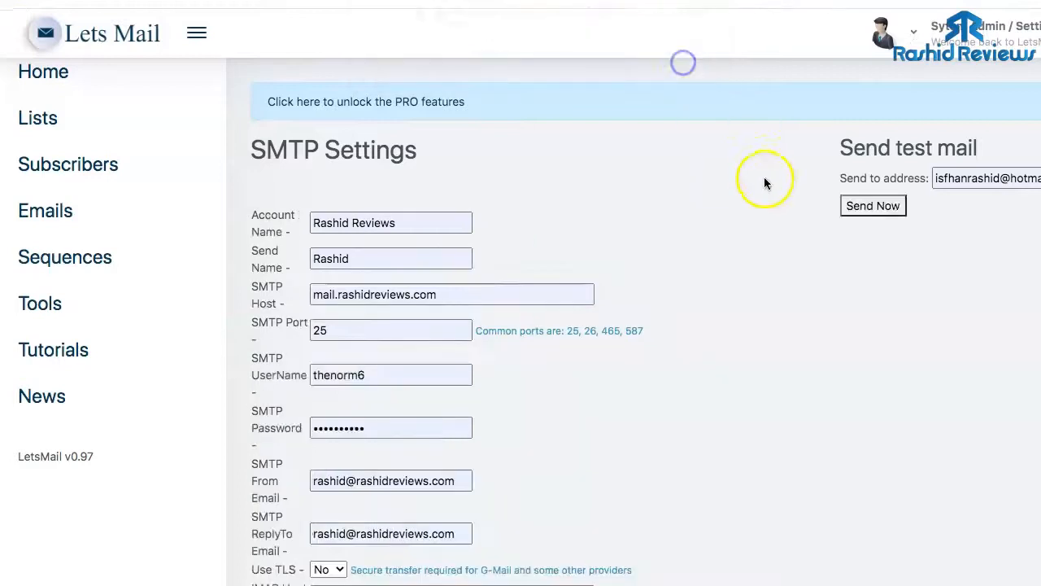
pyautogui.scroll(-3, 762, 183)
pyautogui.scroll(-3, 699, 244)
# - Save the SMTP settings, review the dashboard stats, then go to Subscribers and Lists
pyautogui.click(305, 551)
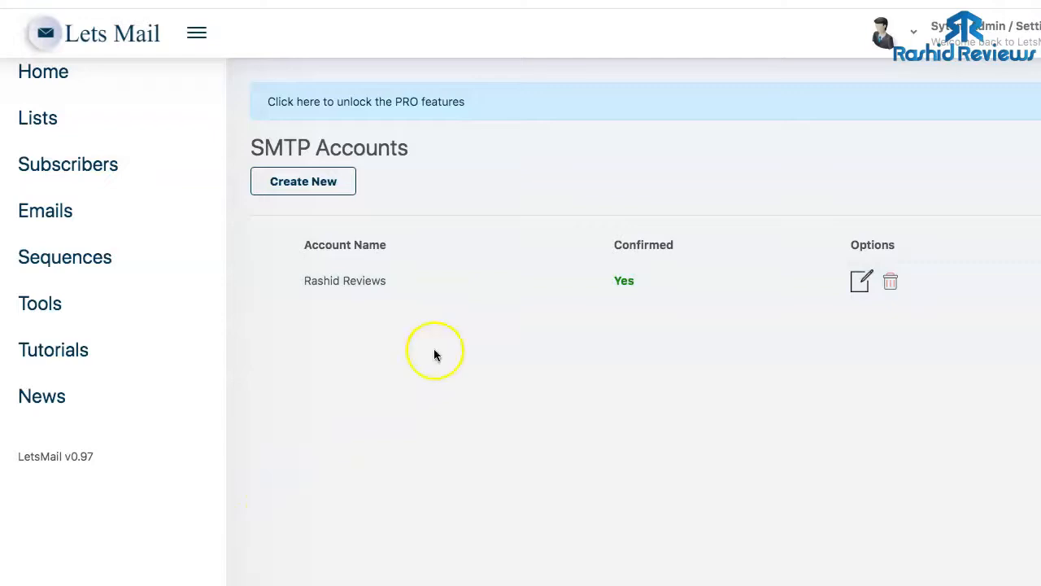
pyautogui.scroll(1, 485, 342)
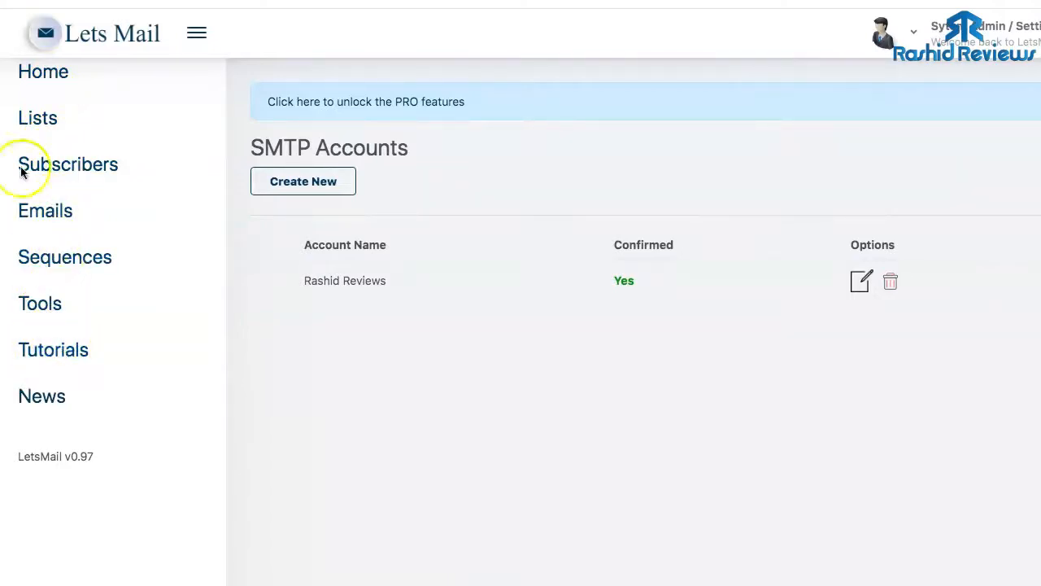
pyautogui.click(49, 78)
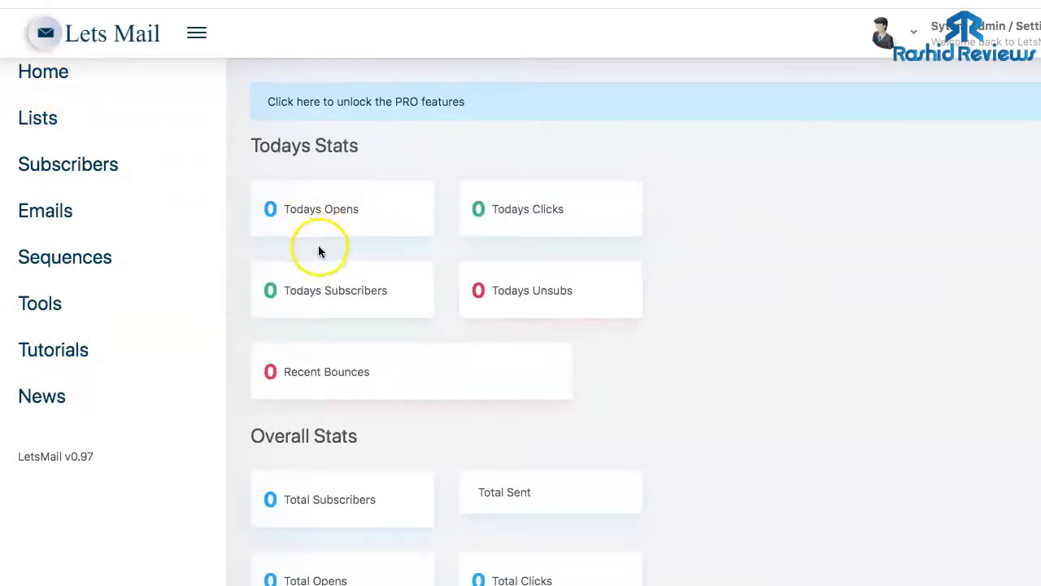
pyautogui.scroll(-3, 318, 245)
pyautogui.scroll(3, 343, 268)
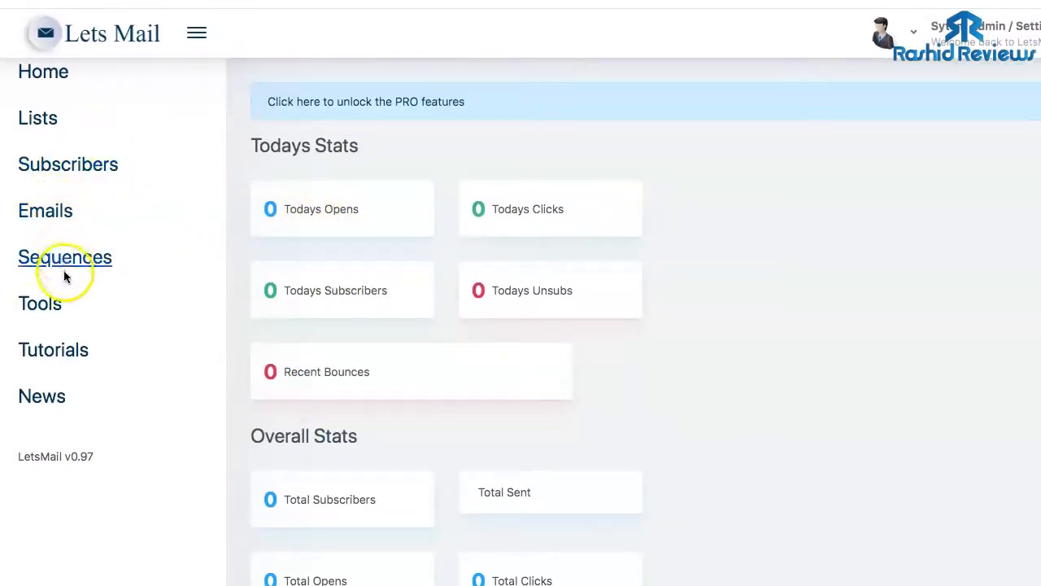
pyautogui.click(65, 170)
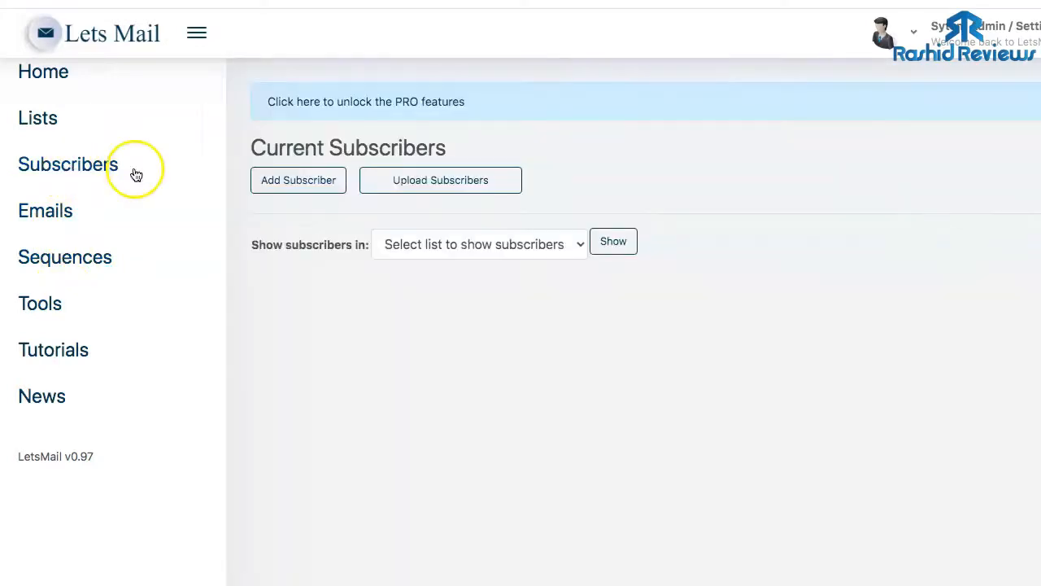
pyautogui.click(42, 120)
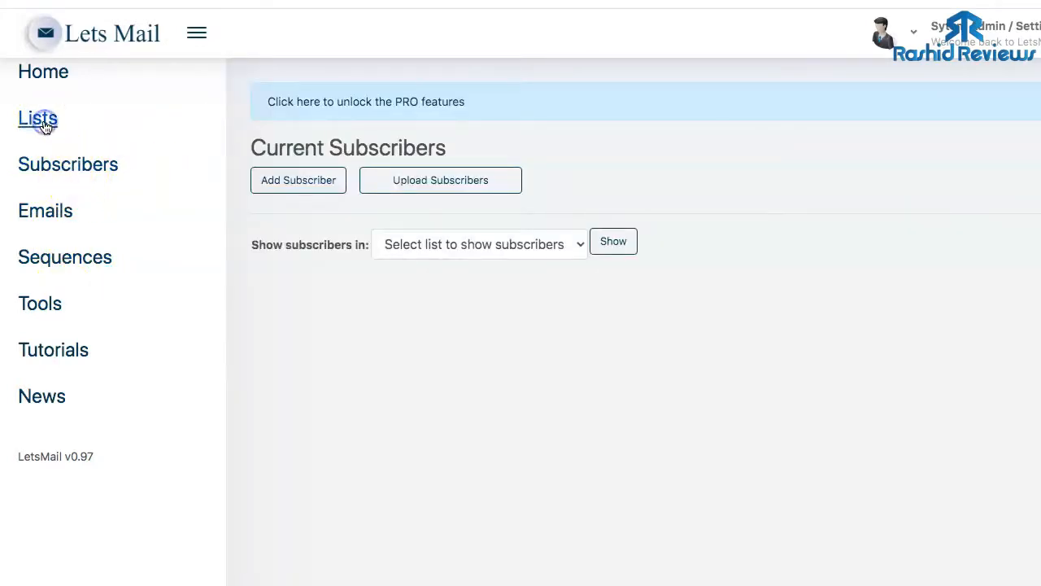
# - Start a new email list and name it Buyers List
pyautogui.click(286, 193)
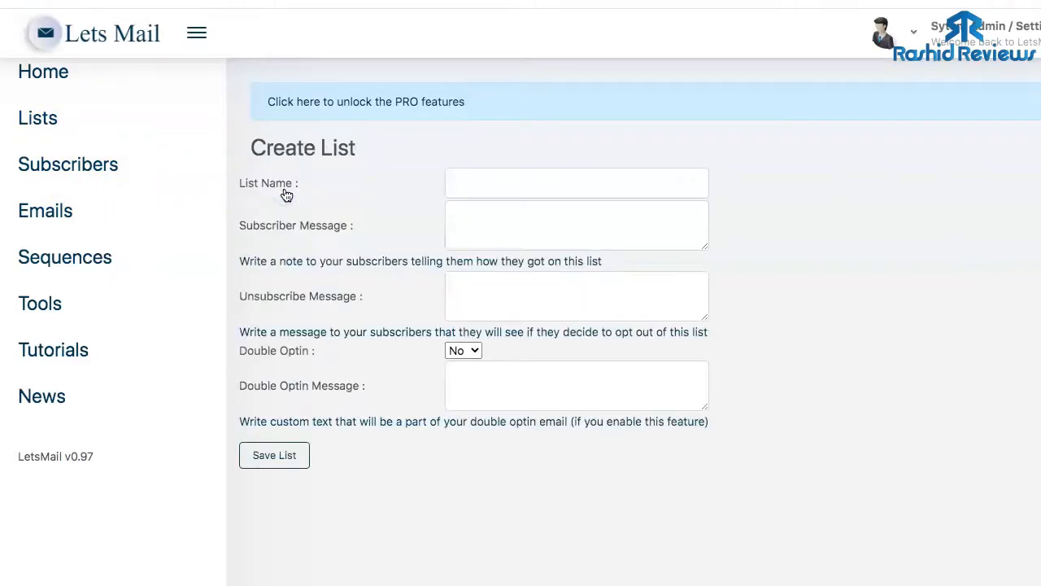
pyautogui.click(499, 186)
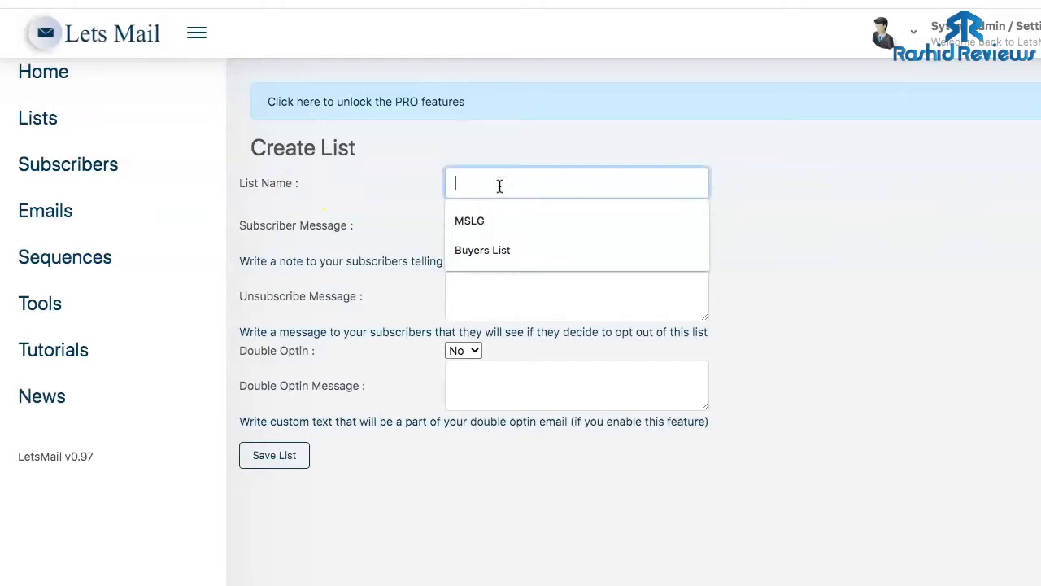
pyautogui.click(496, 251)
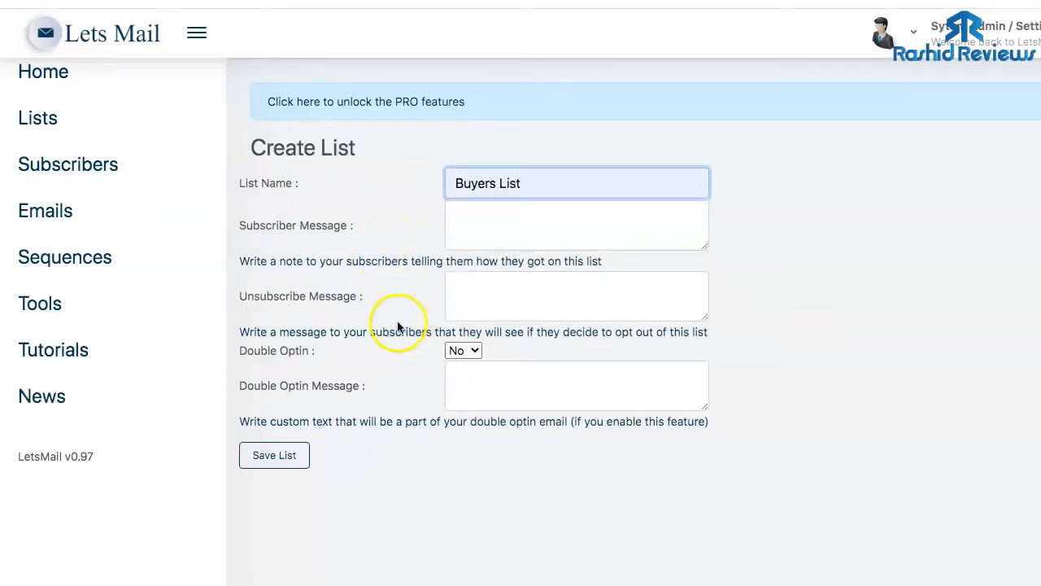
pyautogui.click(472, 226)
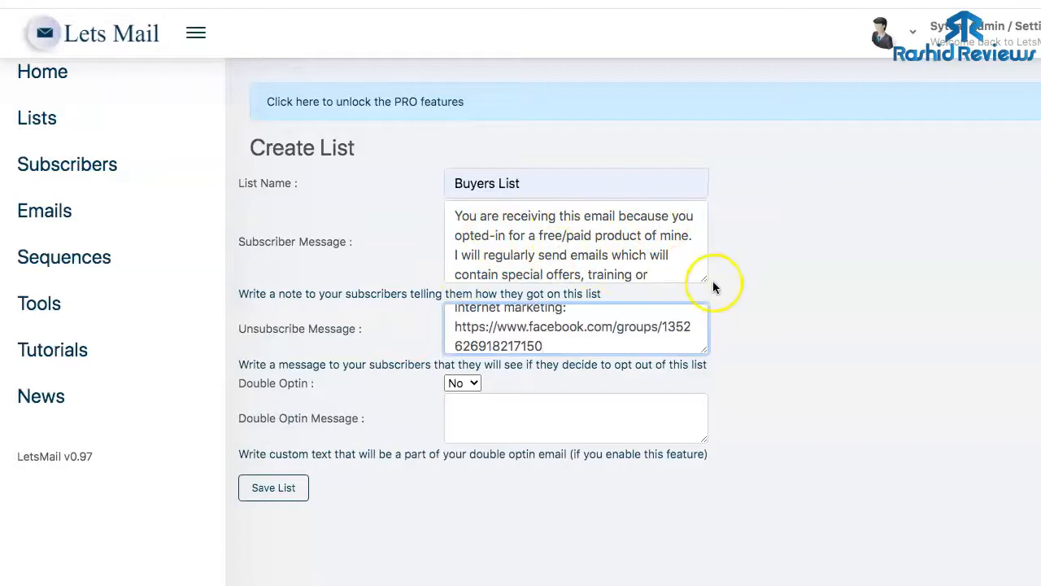
# - Resize the subscriber and unsubscribe message boxes to review their text, then save the list
pyautogui.moveTo(705, 279); pyautogui.dragTo(701, 460)
pyautogui.scroll(-1, 616, 358)
pyautogui.scroll(1, 610, 360)
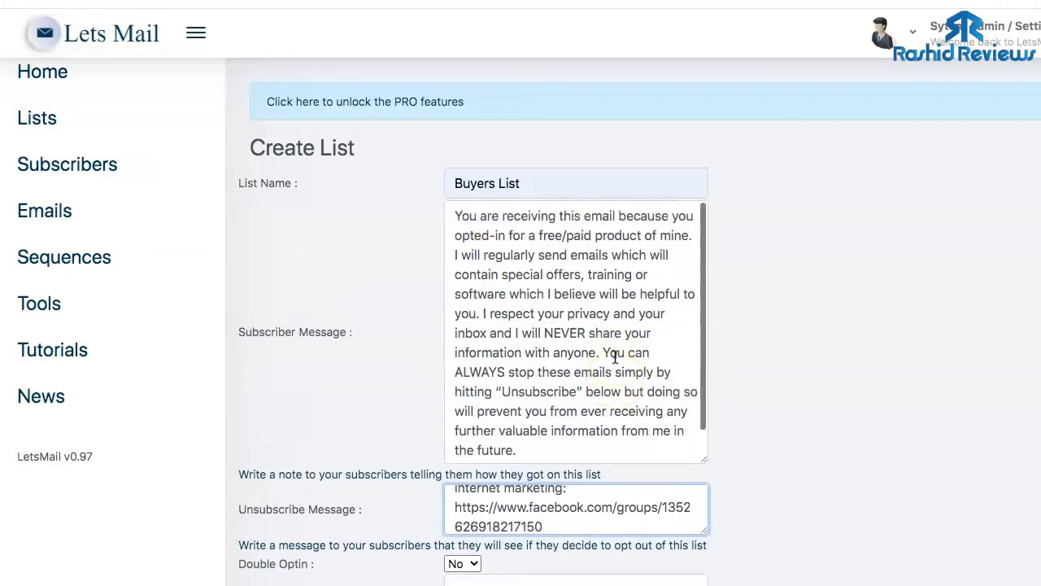
pyautogui.moveTo(702, 458); pyautogui.dragTo(693, 235)
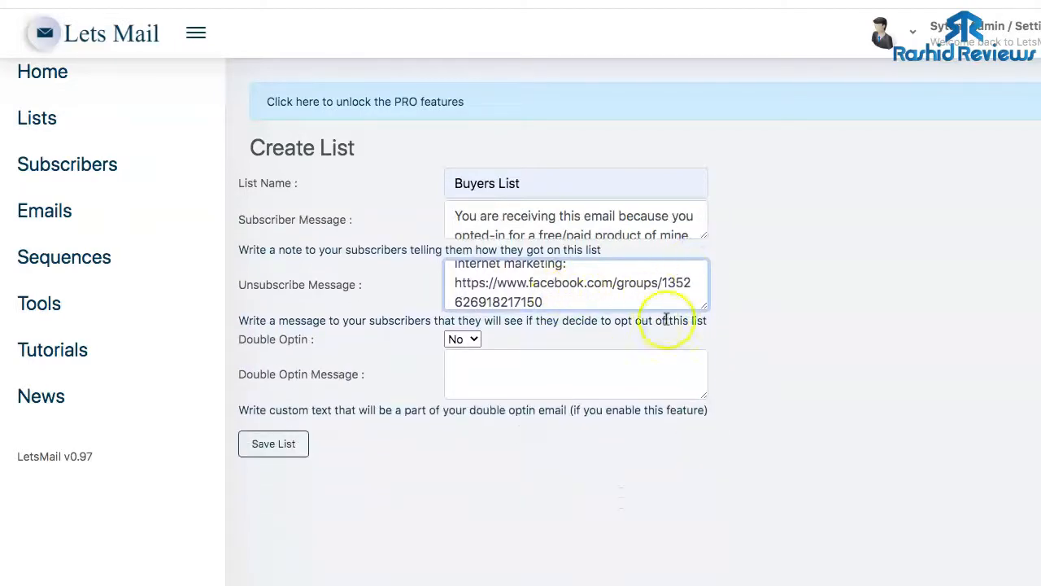
pyautogui.moveTo(702, 308)
pyautogui.mouseDown()
pyautogui.moveTo(699, 518)
pyautogui.moveTo(704, 306)
pyautogui.mouseUp()
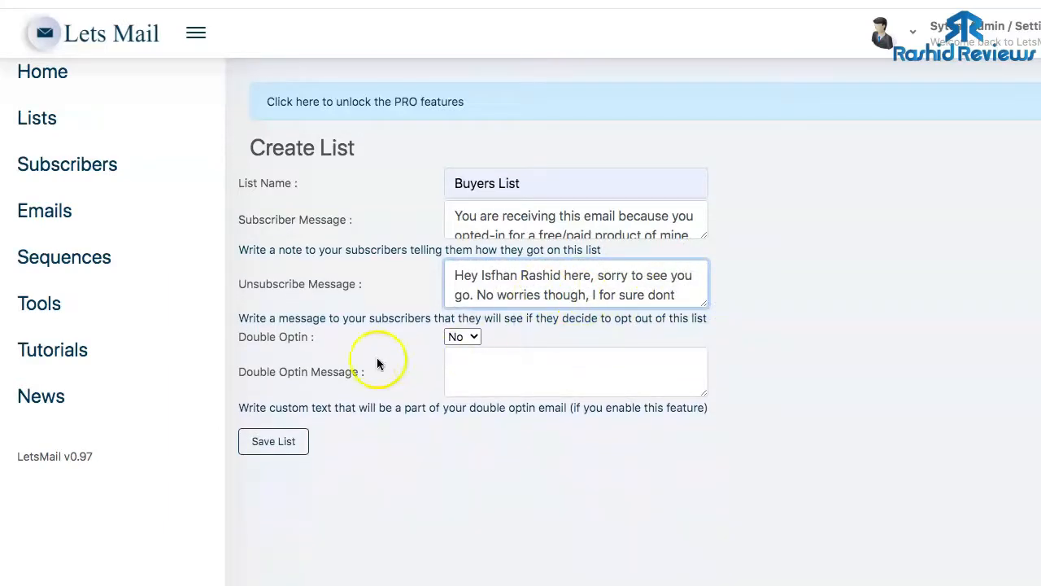
pyautogui.click(293, 444)
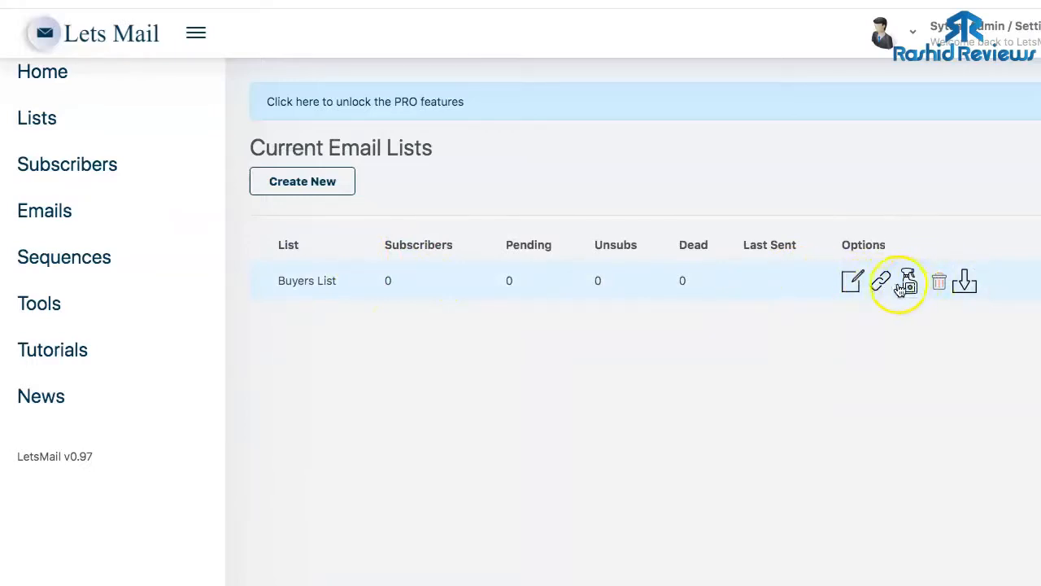
# - Add a subscriber to the Buyers List using the autofilled name and e-mail
pyautogui.click(48, 170)
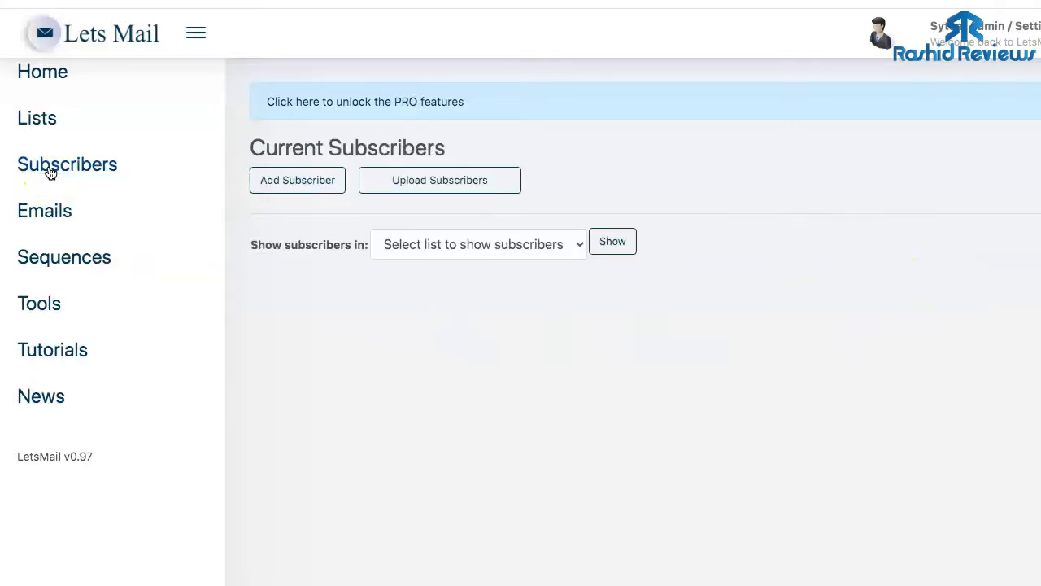
pyautogui.click(443, 249)
pyautogui.click(434, 259)
pyautogui.click(300, 181)
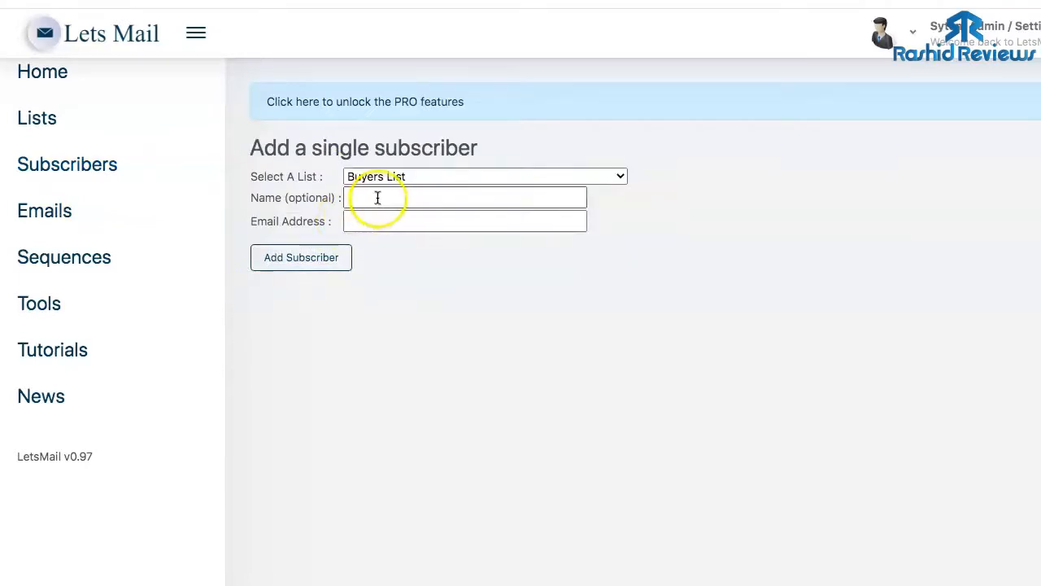
pyautogui.click(378, 198)
pyautogui.click(381, 240)
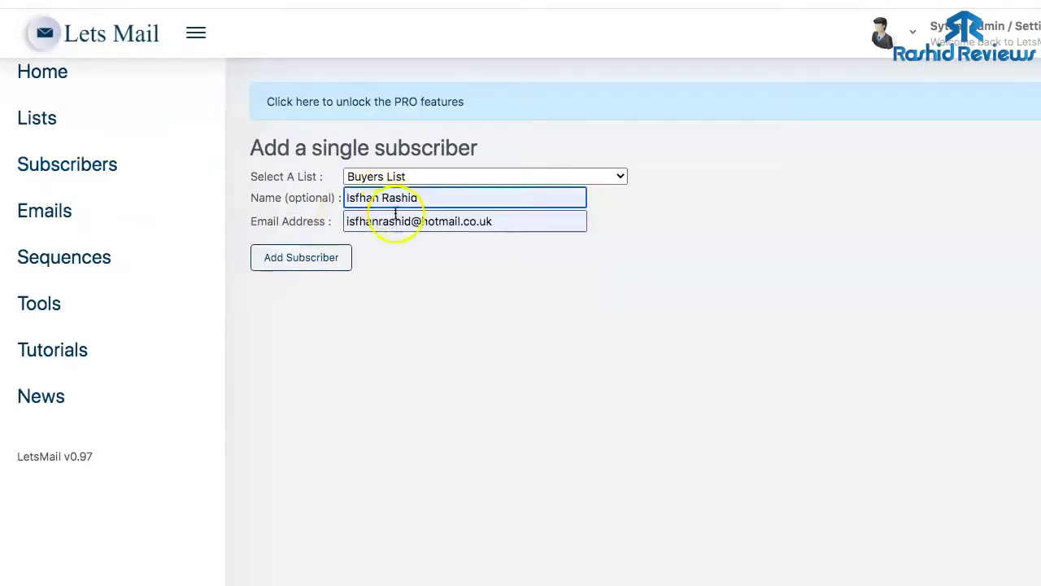
pyautogui.click(311, 267)
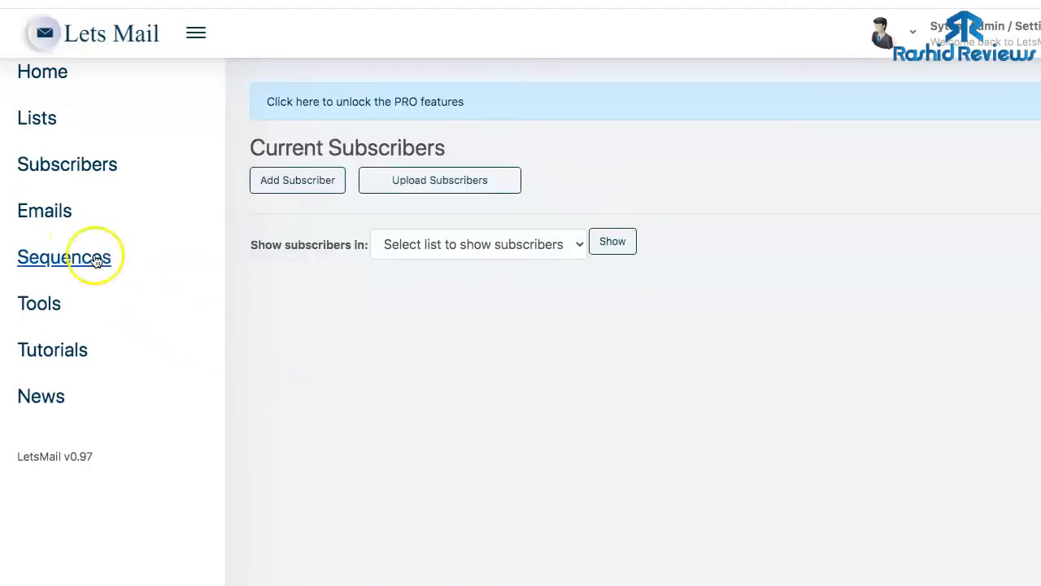
# - Compose a new message scheduled for 11/25/2020 with the subject 'Test'
pyautogui.click(66, 218)
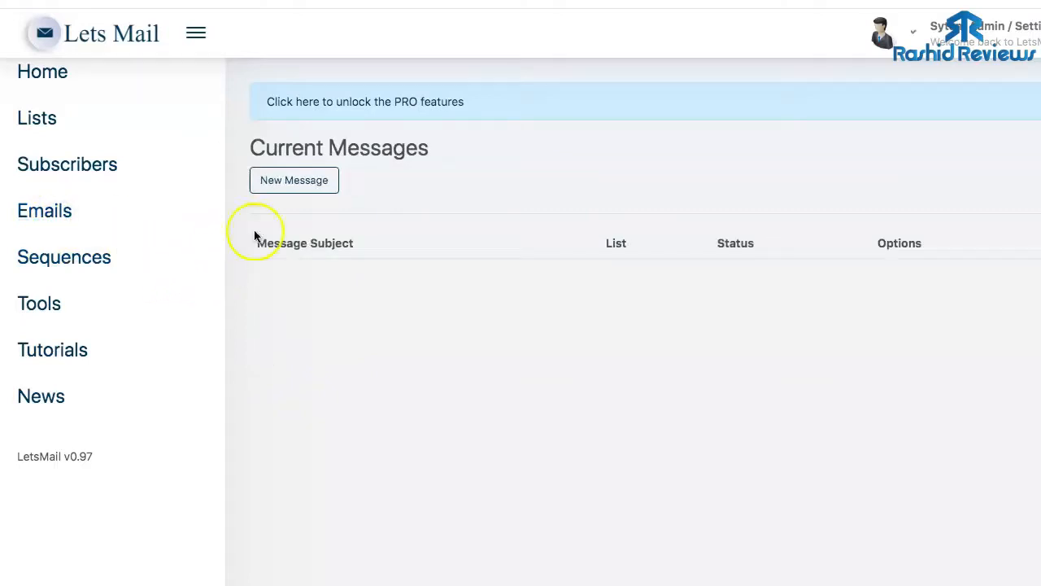
pyautogui.click(293, 188)
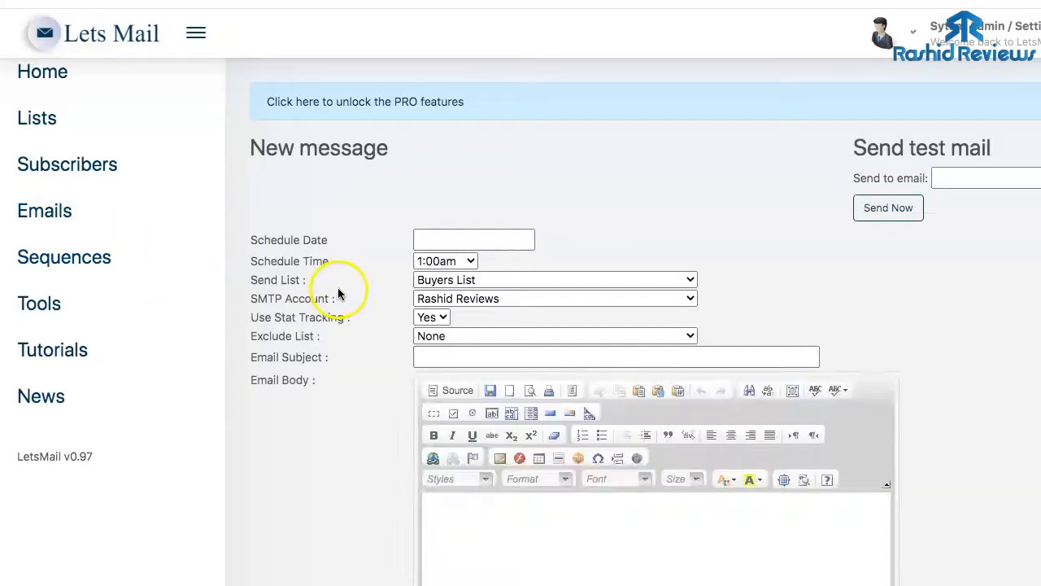
pyautogui.click(445, 239)
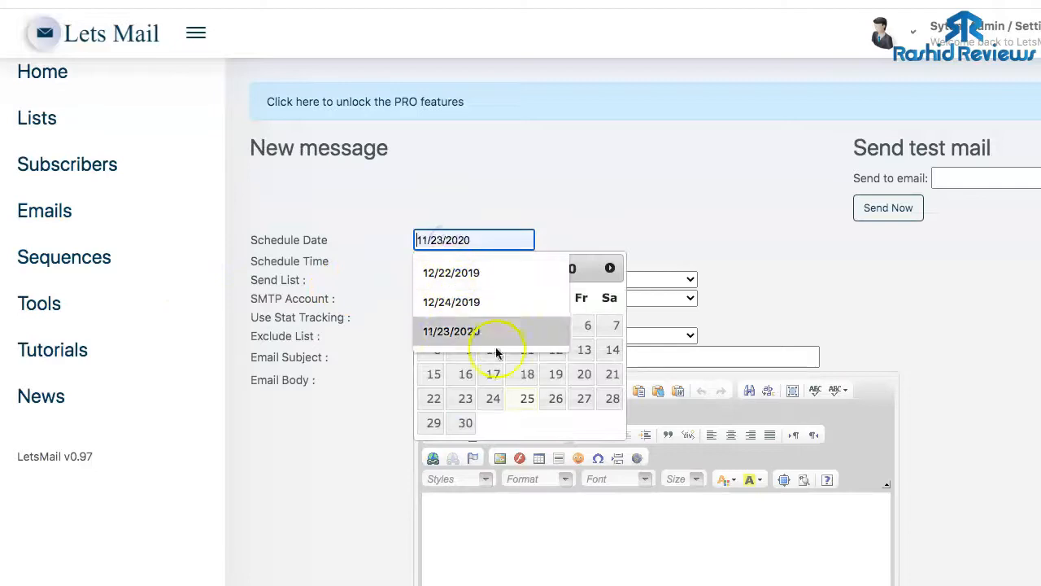
pyautogui.click(514, 396)
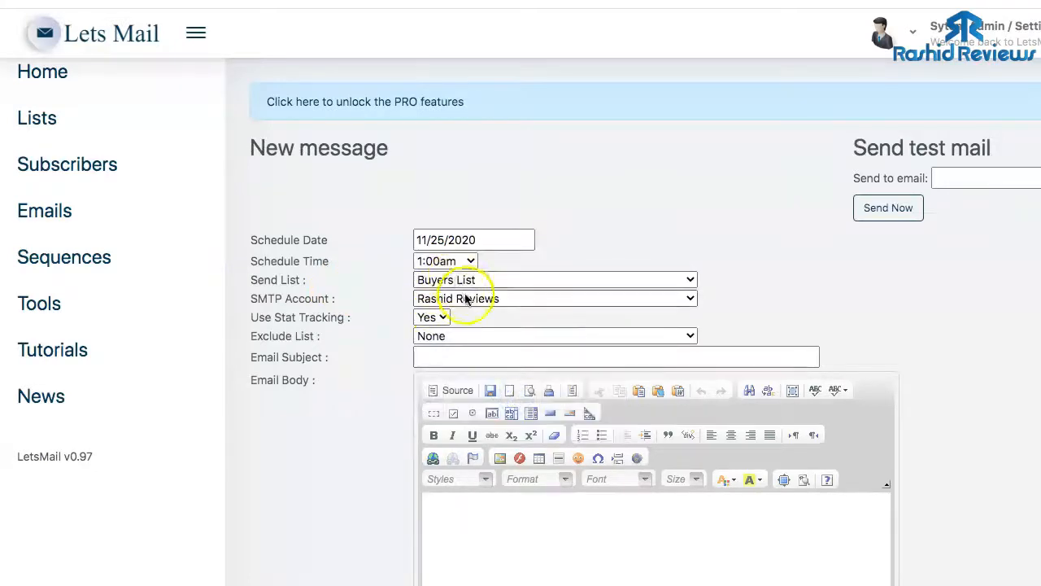
pyautogui.click(448, 357)
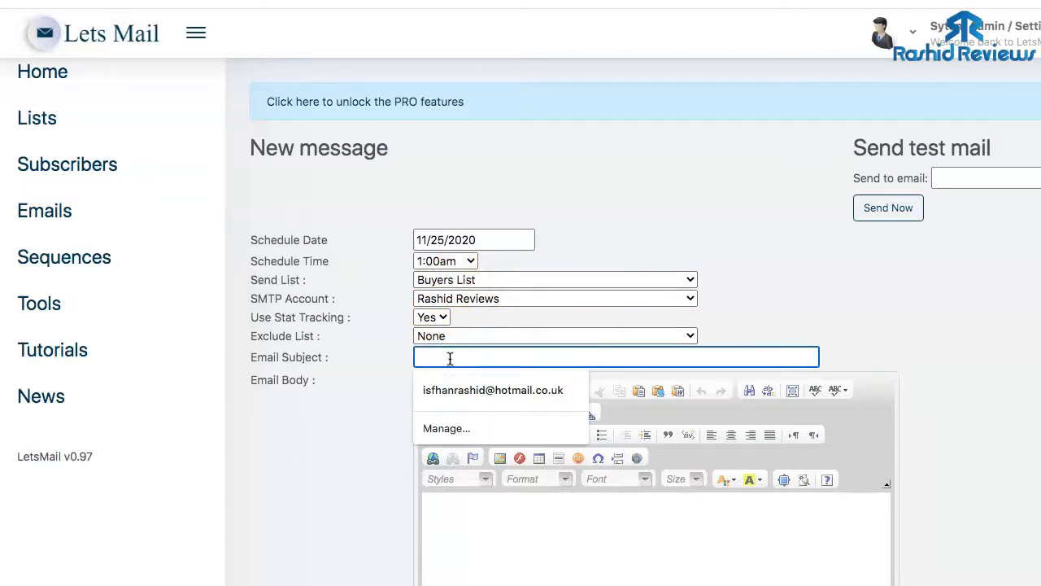
pyautogui.write('Test')
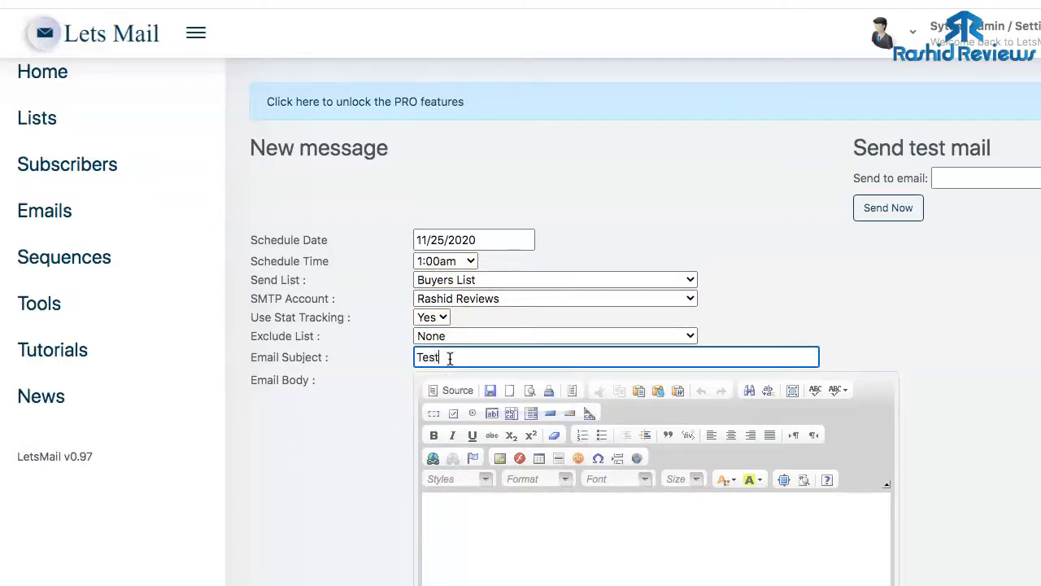
pyautogui.click(525, 481)
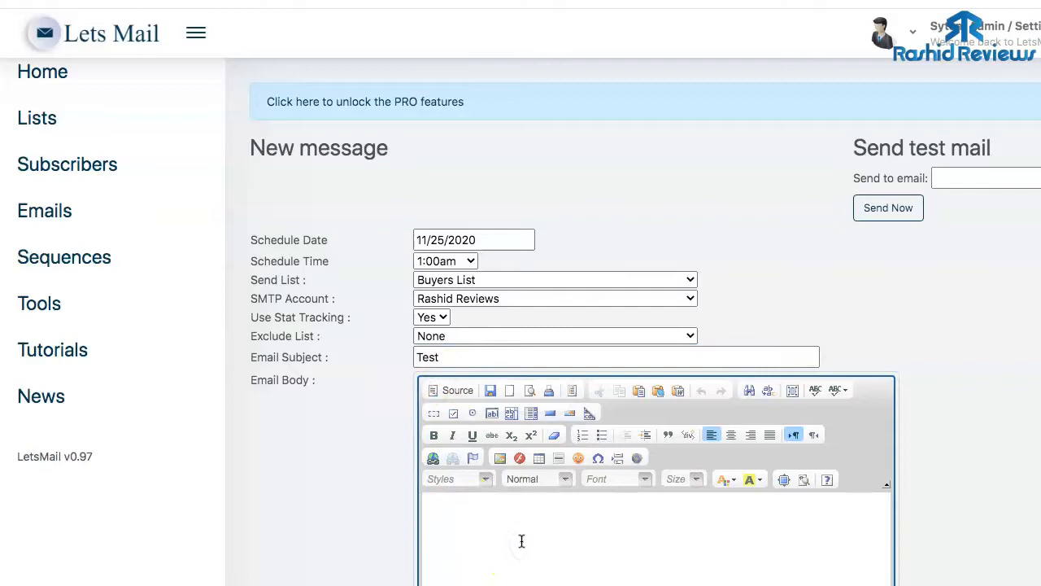
# - Set the body text to size 14 and make the 'Click here' line size 18 and bold
pyautogui.scroll(-1, 520, 488)
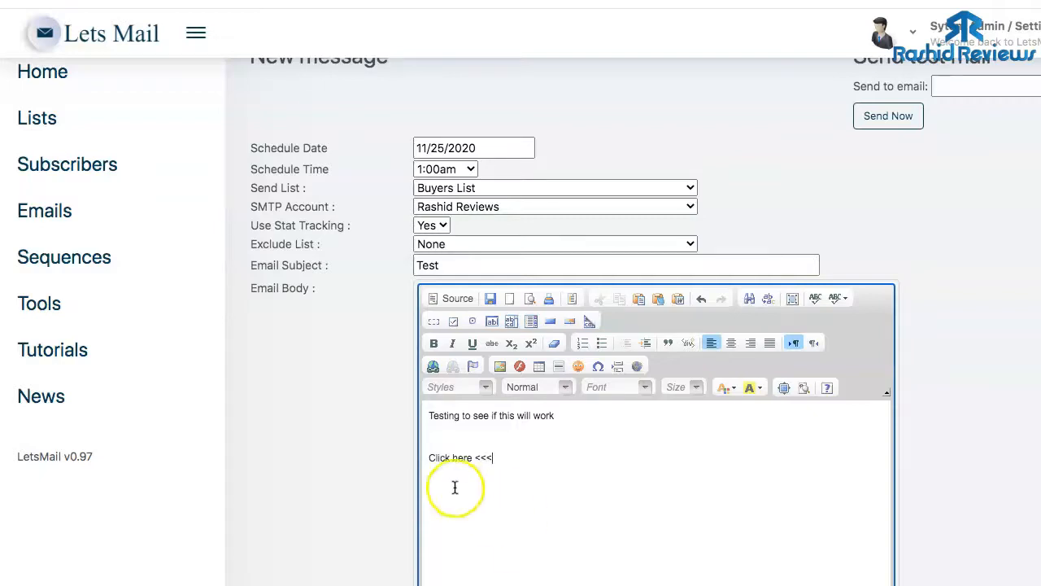
pyautogui.moveTo(442, 428); pyautogui.dragTo(532, 463)
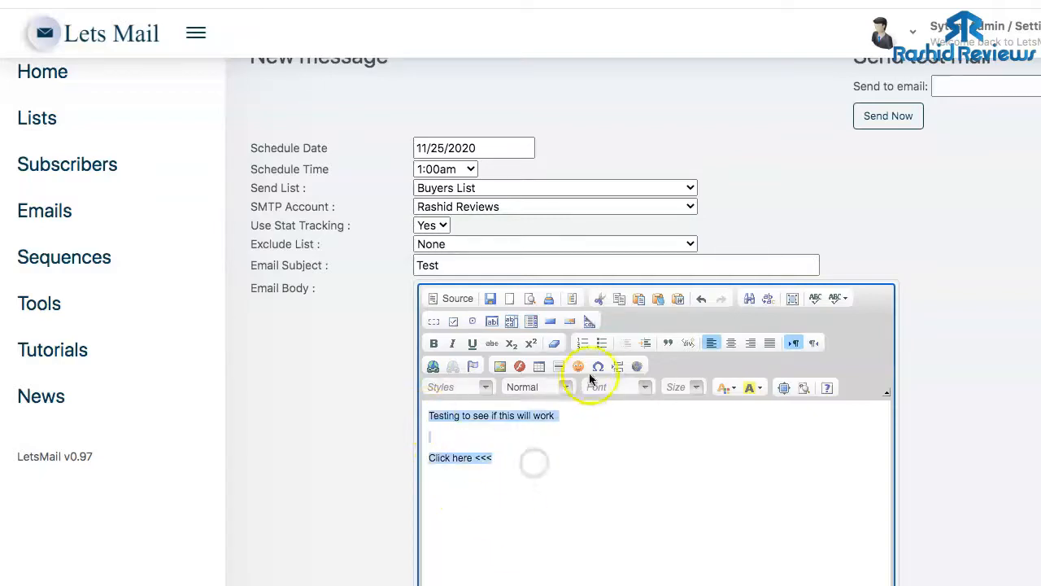
pyautogui.click(696, 389)
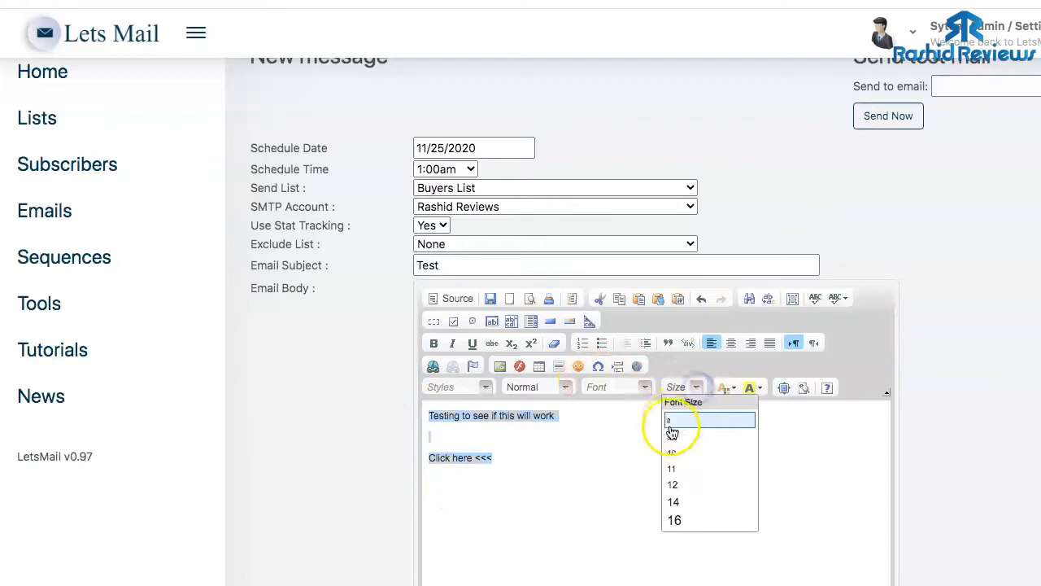
pyautogui.click(681, 505)
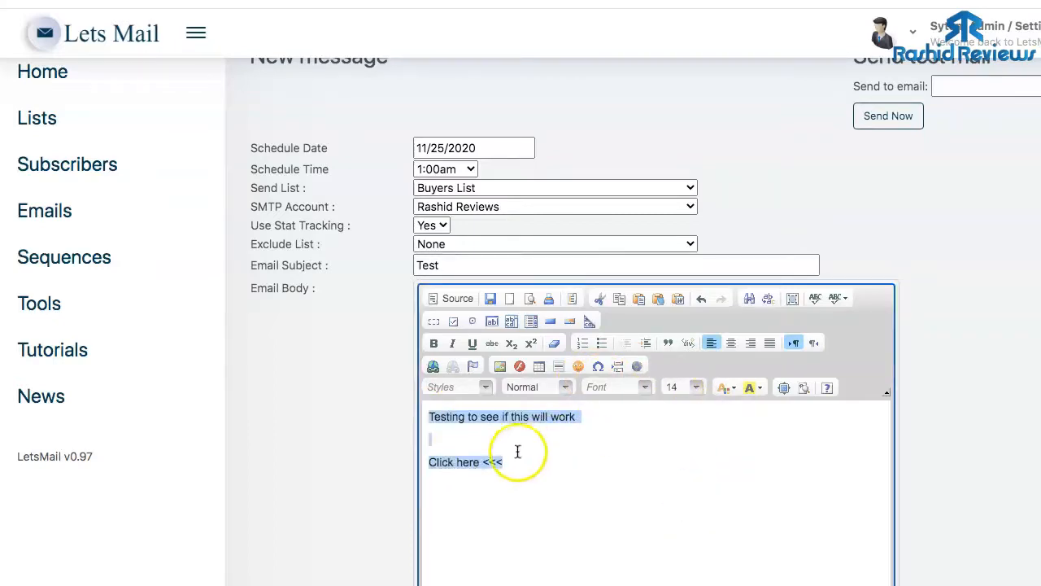
pyautogui.moveTo(501, 462); pyautogui.dragTo(428, 462)
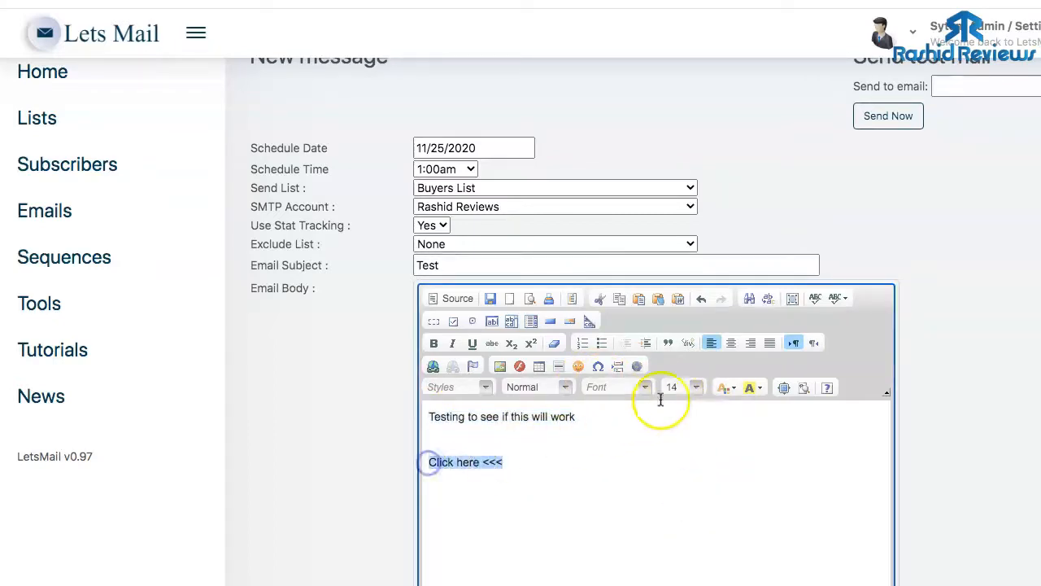
pyautogui.click(696, 389)
pyautogui.scroll(-2, 688, 504)
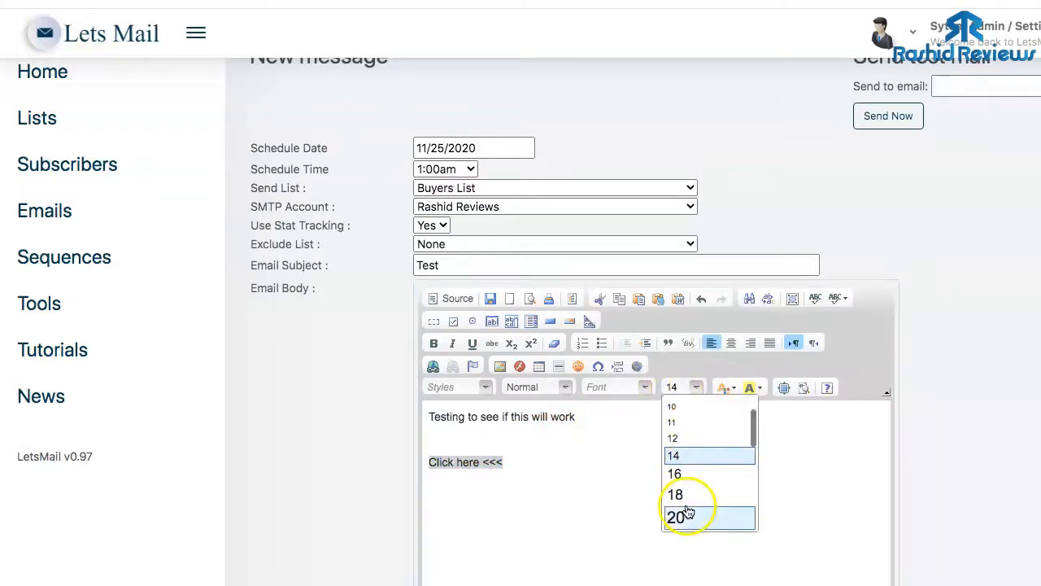
pyautogui.click(686, 494)
pyautogui.click(493, 463)
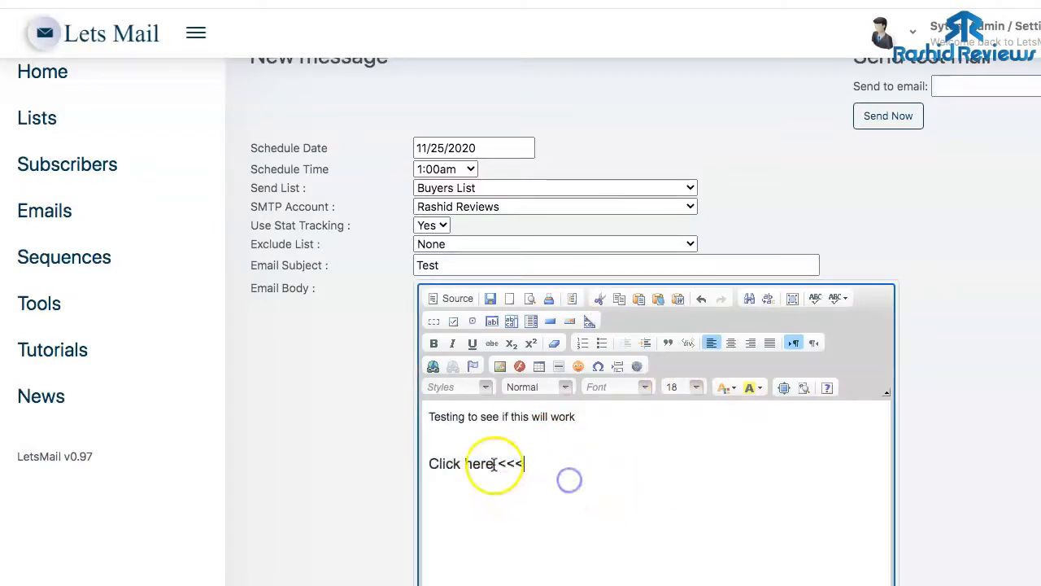
pyautogui.click(435, 463)
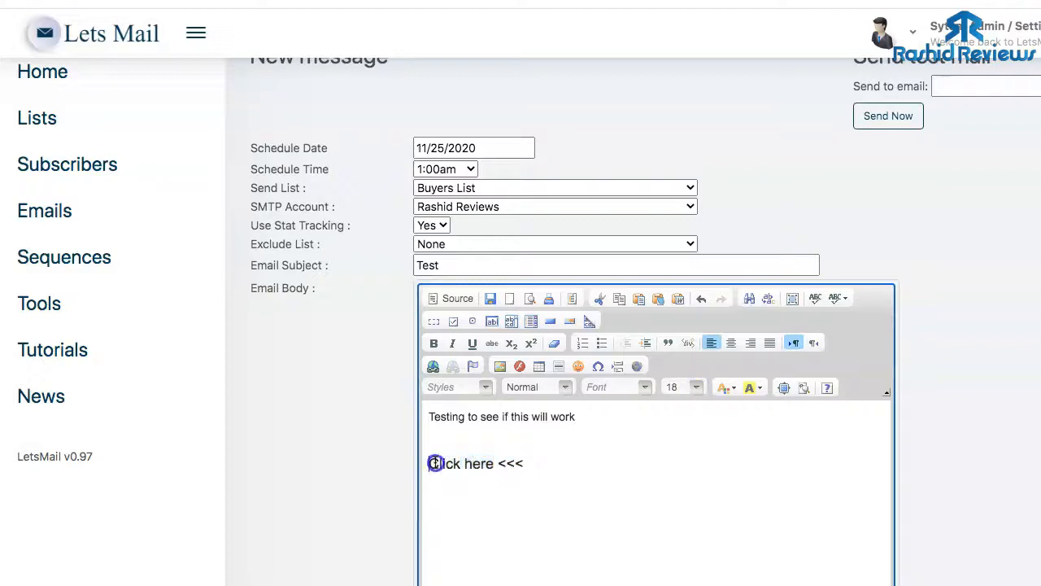
pyautogui.click(433, 343)
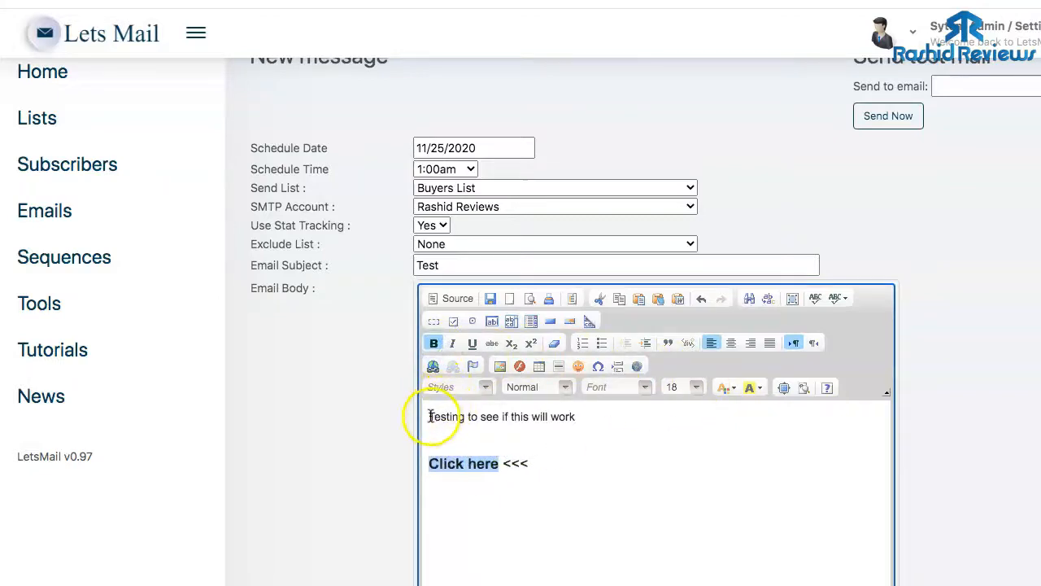
# - Highlight 'to see' in yellow and colour the word 'will' red
pyautogui.moveTo(468, 416); pyautogui.dragTo(498, 417)
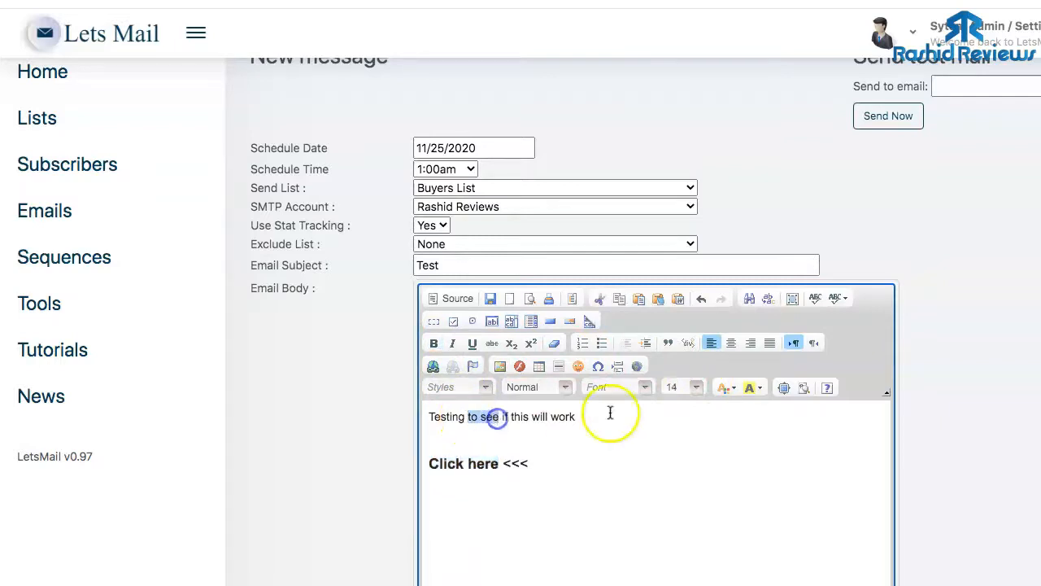
pyautogui.click(757, 389)
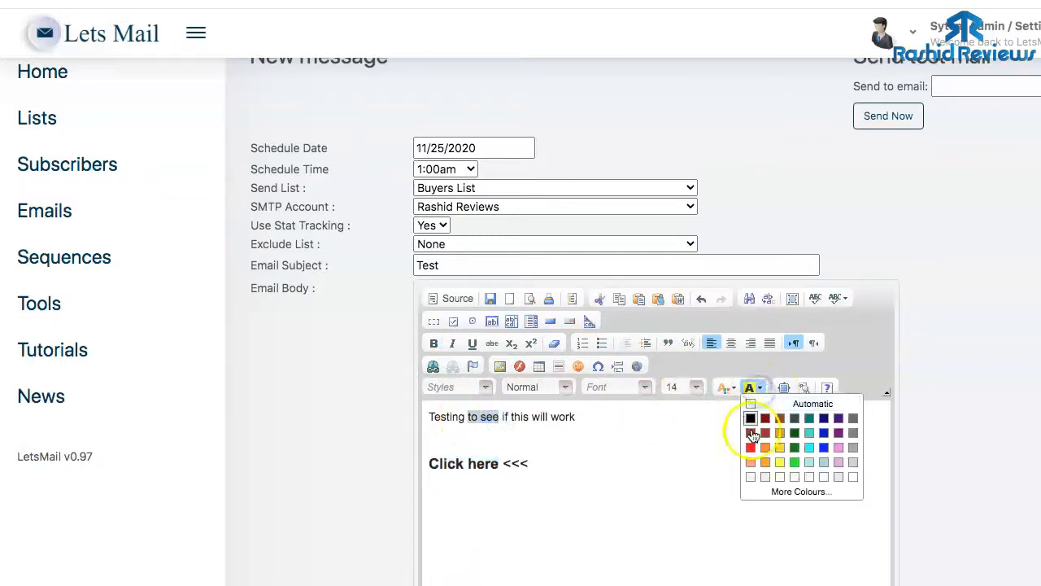
pyautogui.click(779, 463)
pyautogui.click(688, 439)
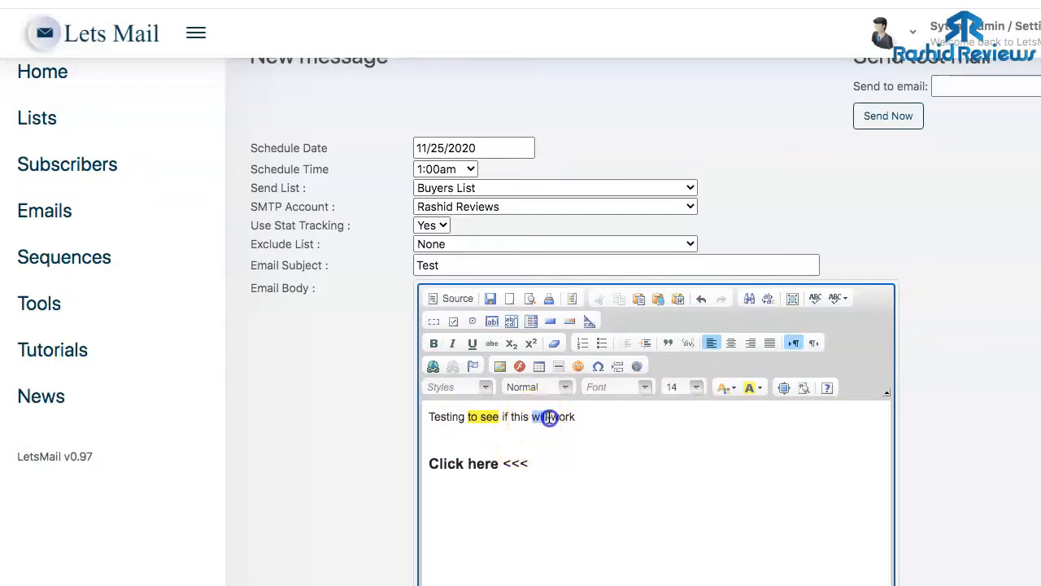
pyautogui.click(734, 389)
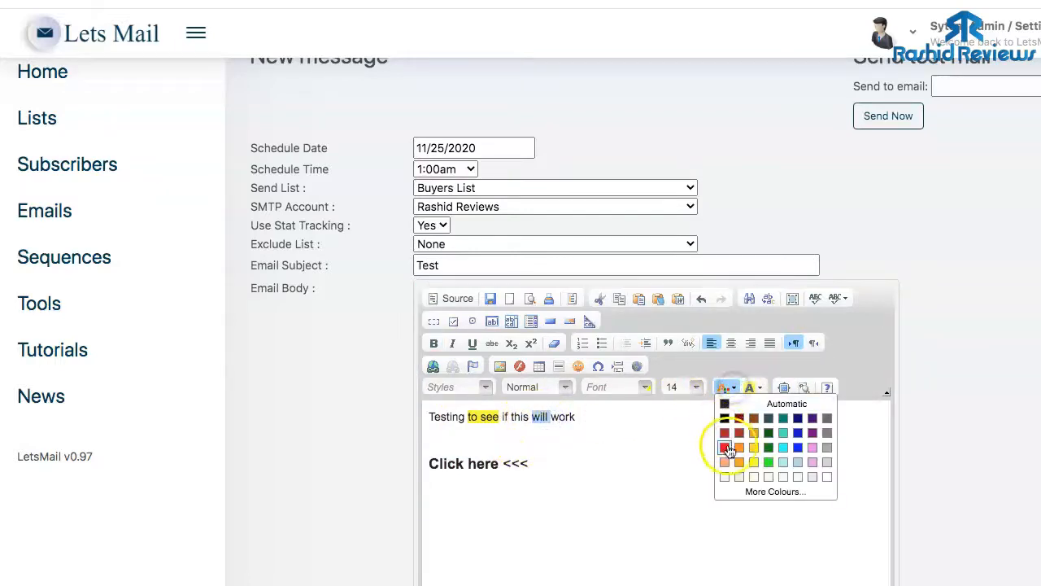
pyautogui.click(725, 446)
pyautogui.click(588, 442)
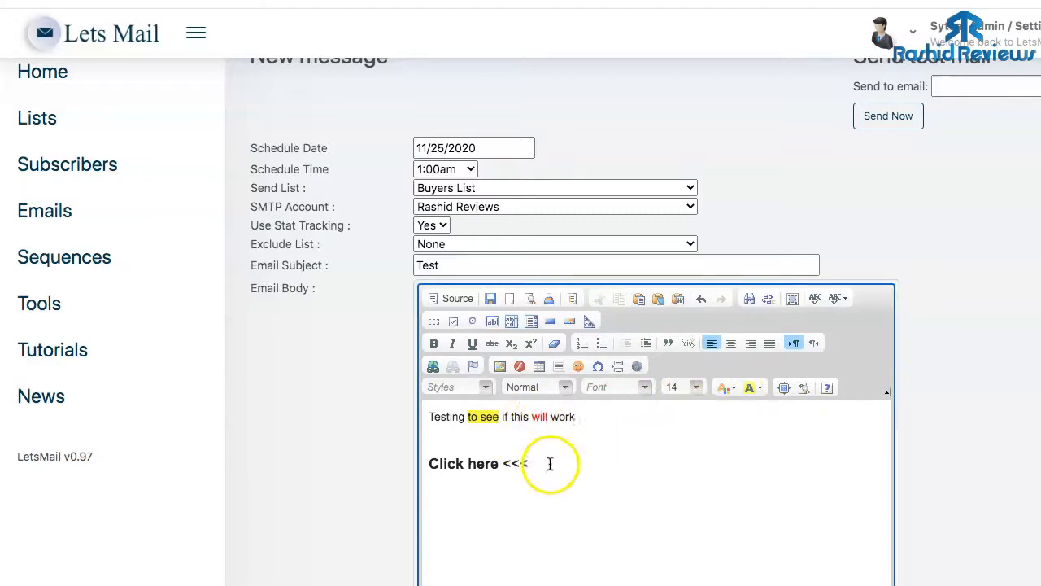
pyautogui.click(486, 465)
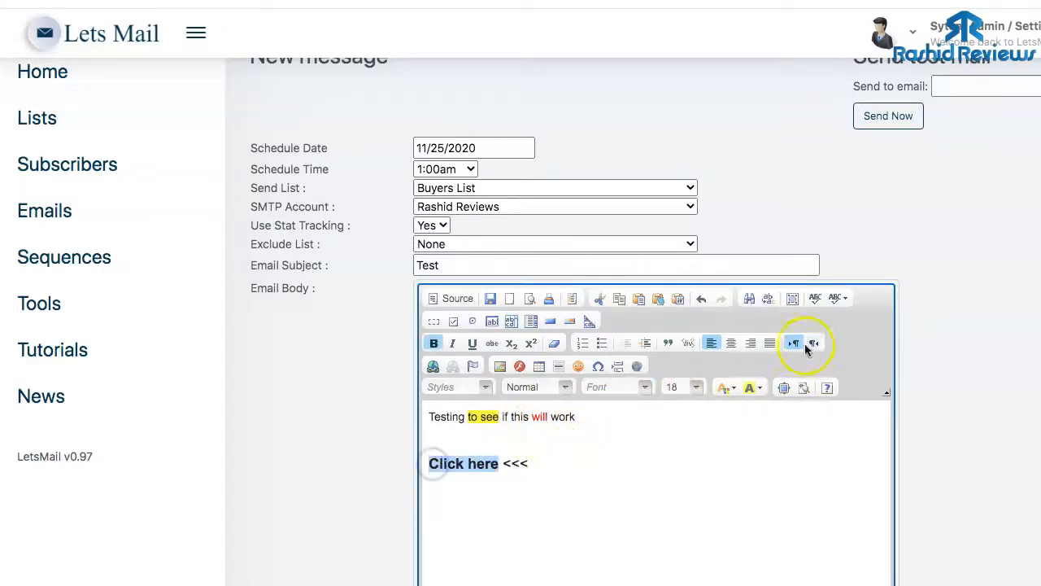
pyautogui.click(433, 366)
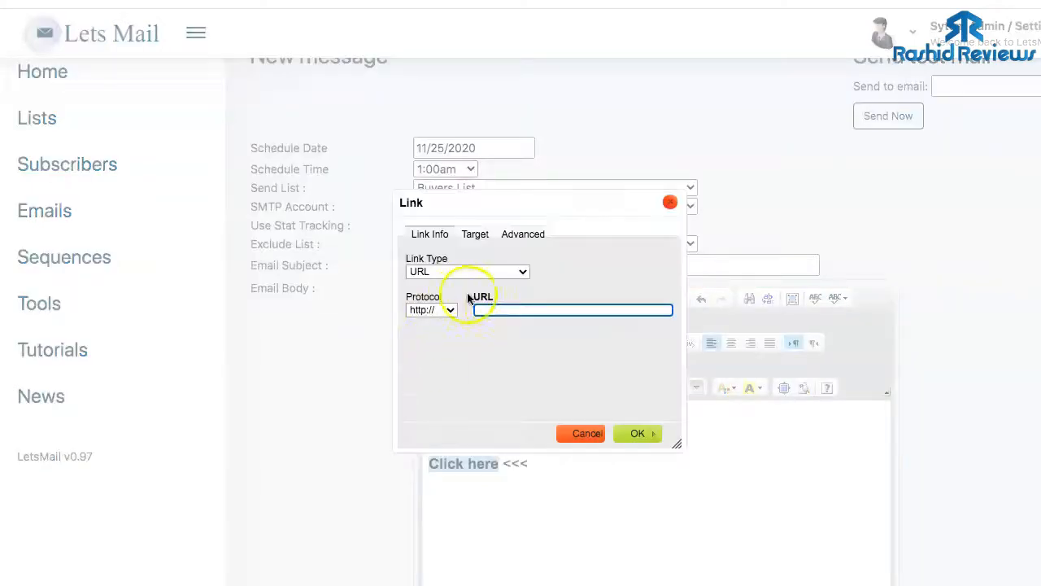
pyautogui.click(452, 309)
pyautogui.click(464, 322)
pyautogui.click(506, 307)
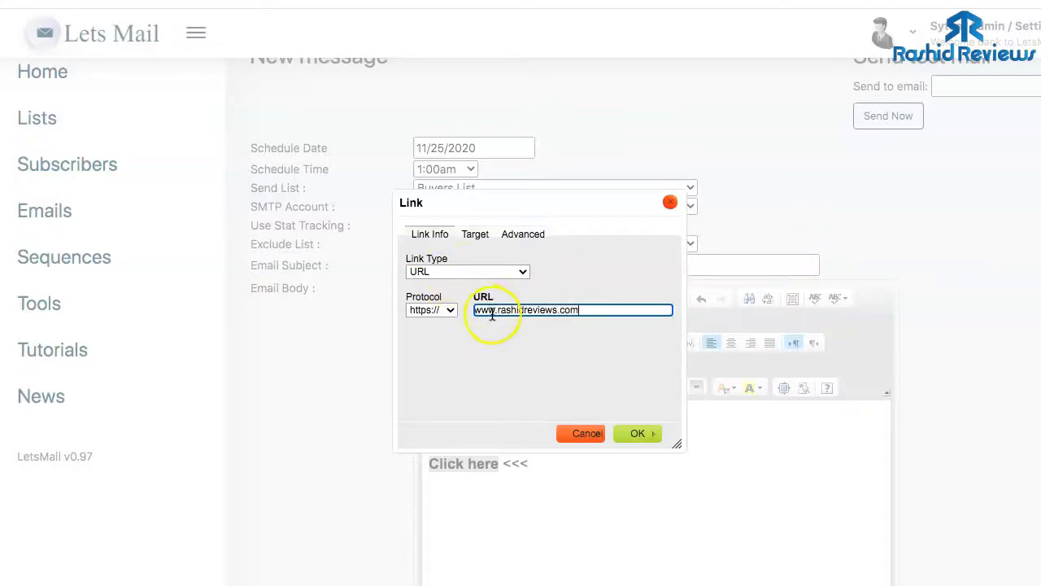
pyautogui.click(633, 434)
pyautogui.scroll(-2, 590, 448)
pyautogui.scroll(2, 585, 448)
pyautogui.scroll(-6, 585, 448)
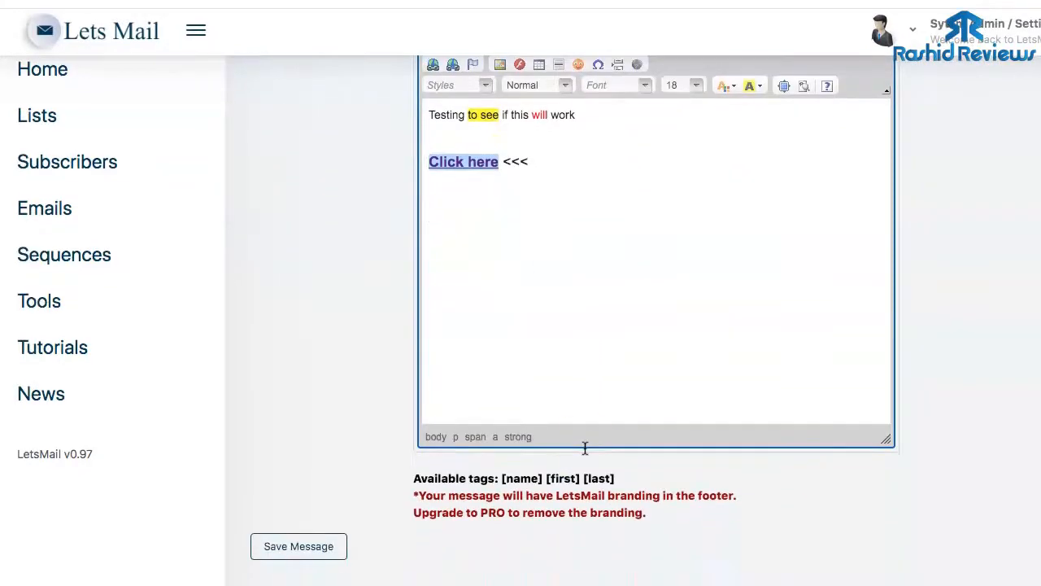
# - Save the Test message
pyautogui.scroll(7, 585, 448)
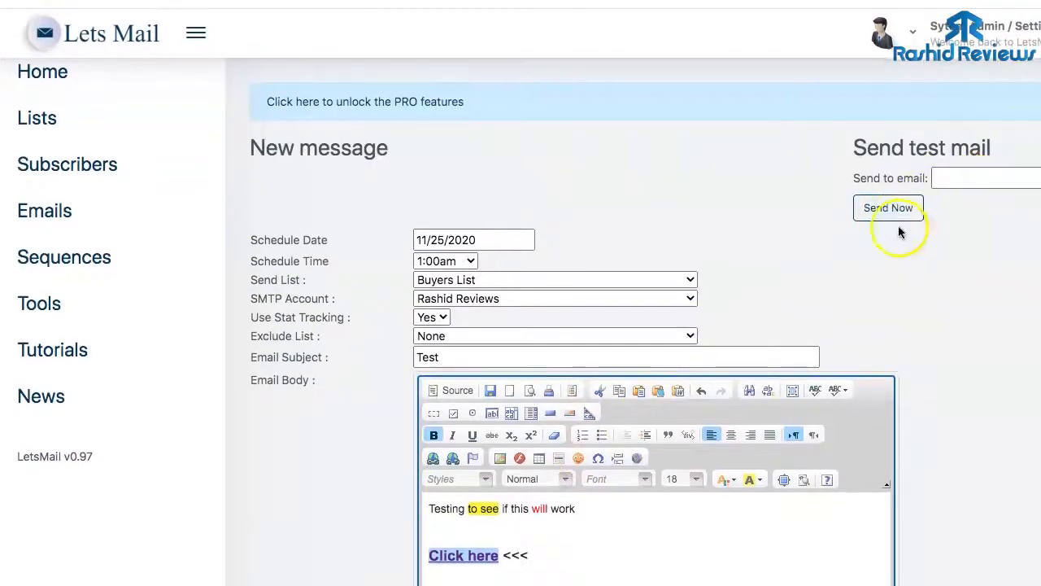
pyautogui.scroll(-1, 810, 296)
pyautogui.click(816, 281)
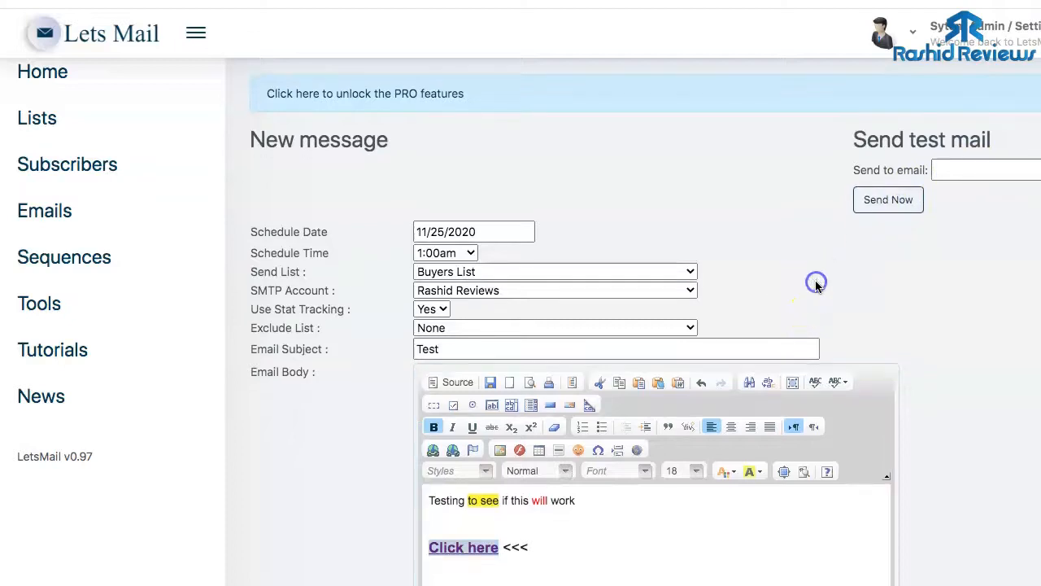
pyautogui.scroll(-7, 825, 268)
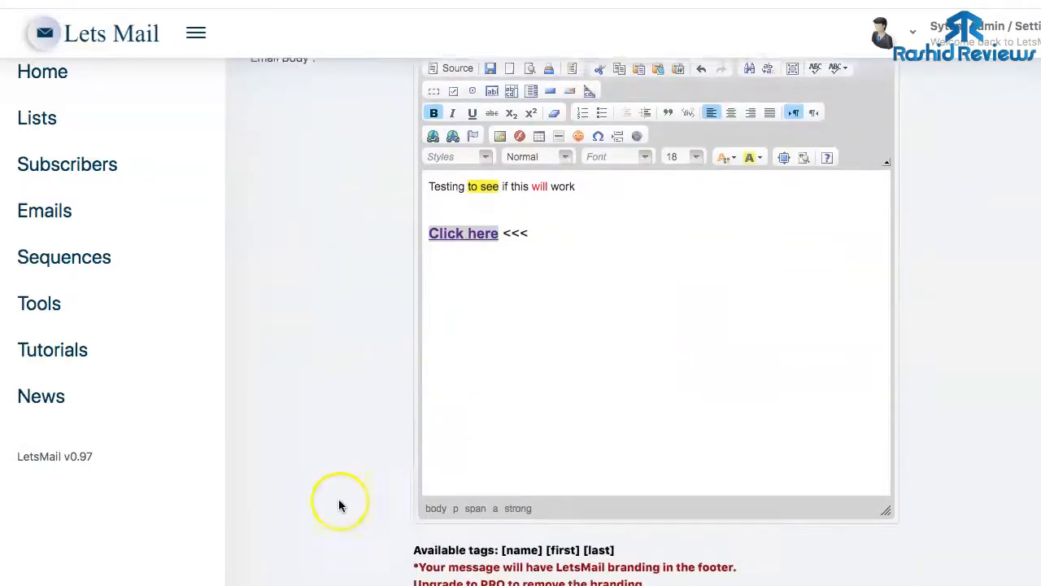
pyautogui.scroll(-1, 344, 486)
pyautogui.click(312, 553)
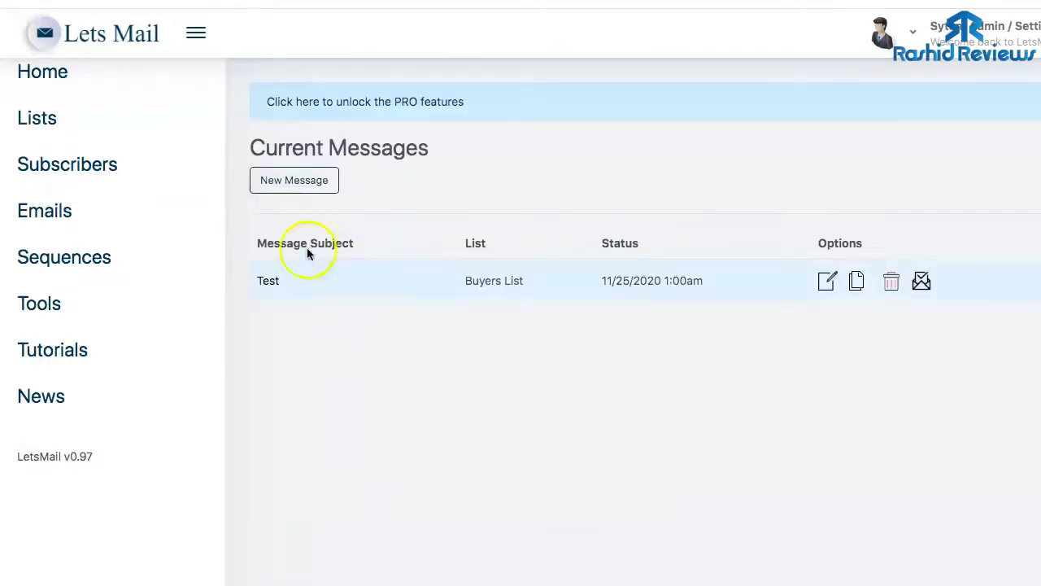
# - Send the Test message to the Buyers List immediately and confirm
pyautogui.click(272, 187)
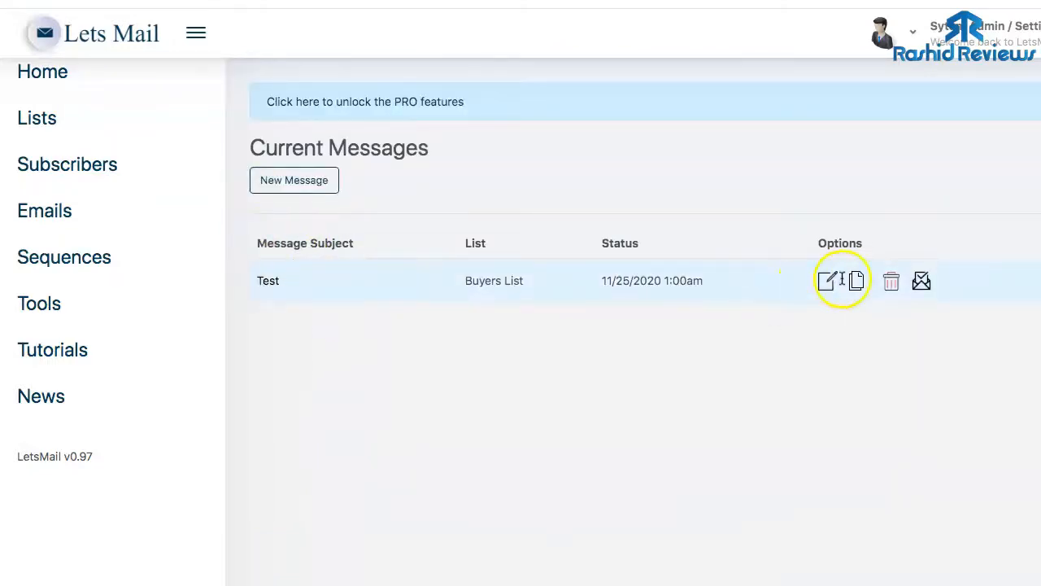
pyautogui.click(921, 283)
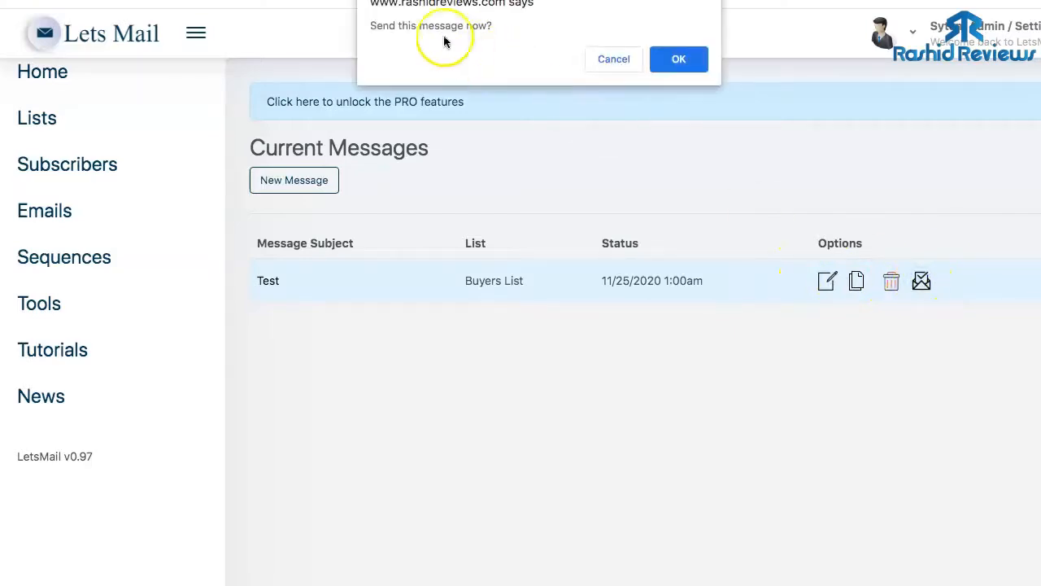
pyautogui.click(677, 58)
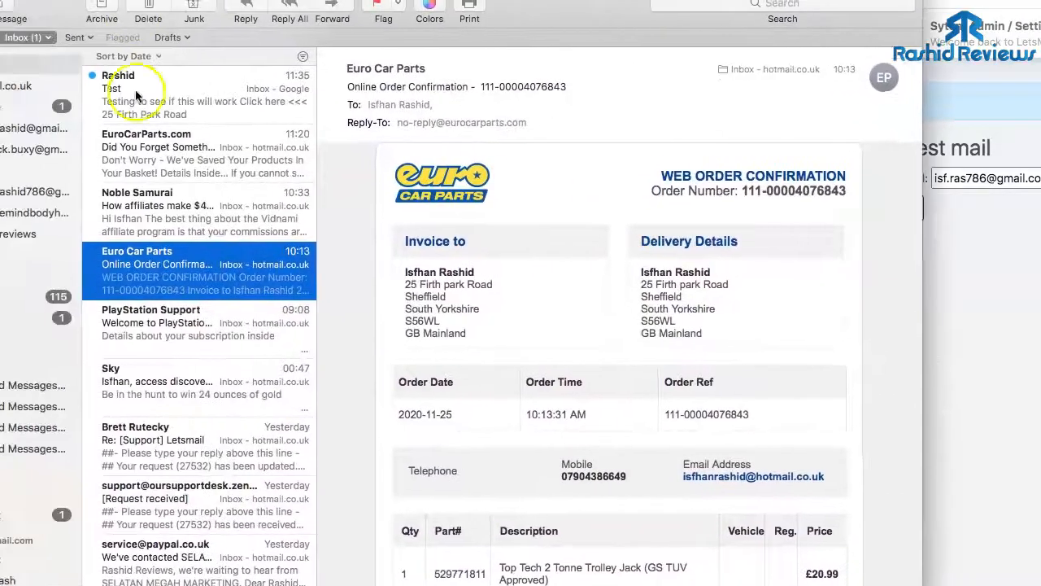
# - Open the received Test email and follow its Click here link to rashidreviews.com
pyautogui.click(138, 97)
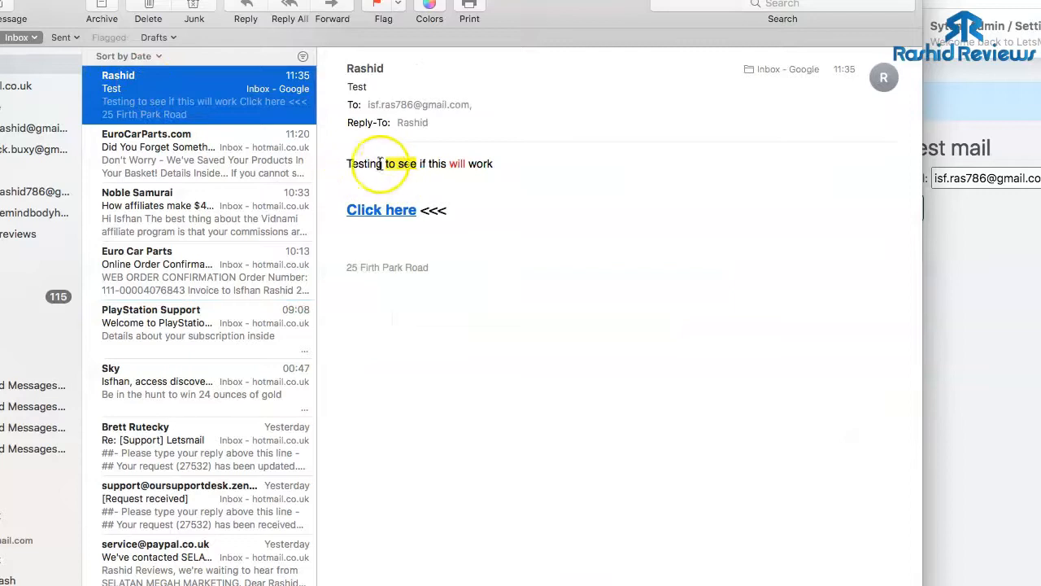
pyautogui.click(383, 211)
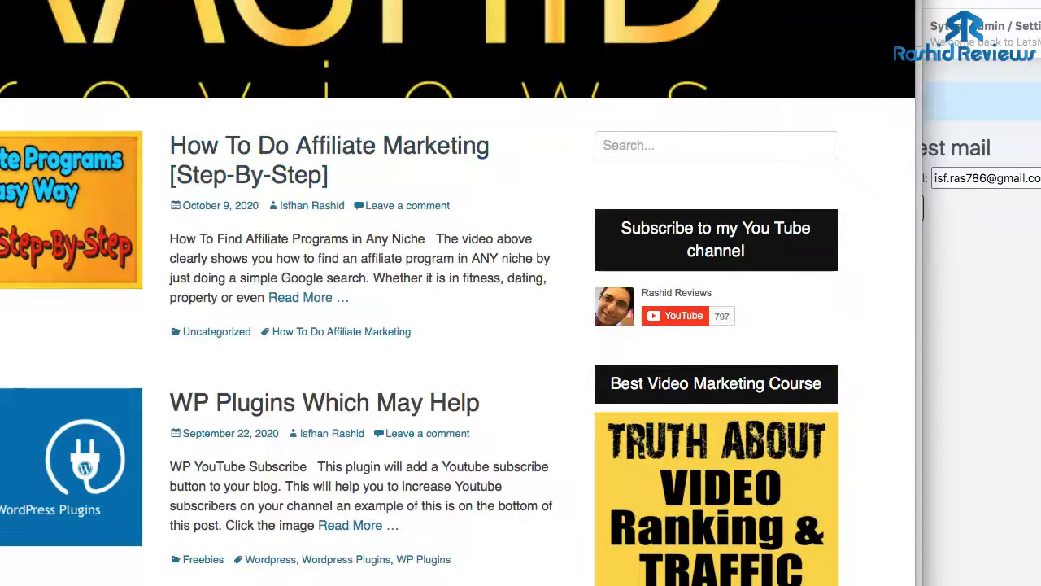
# - Shrink the Safari window and browse the rashidreviews.com blog page
pyautogui.moveTo(0, 0); pyautogui.dragTo(2, 2)
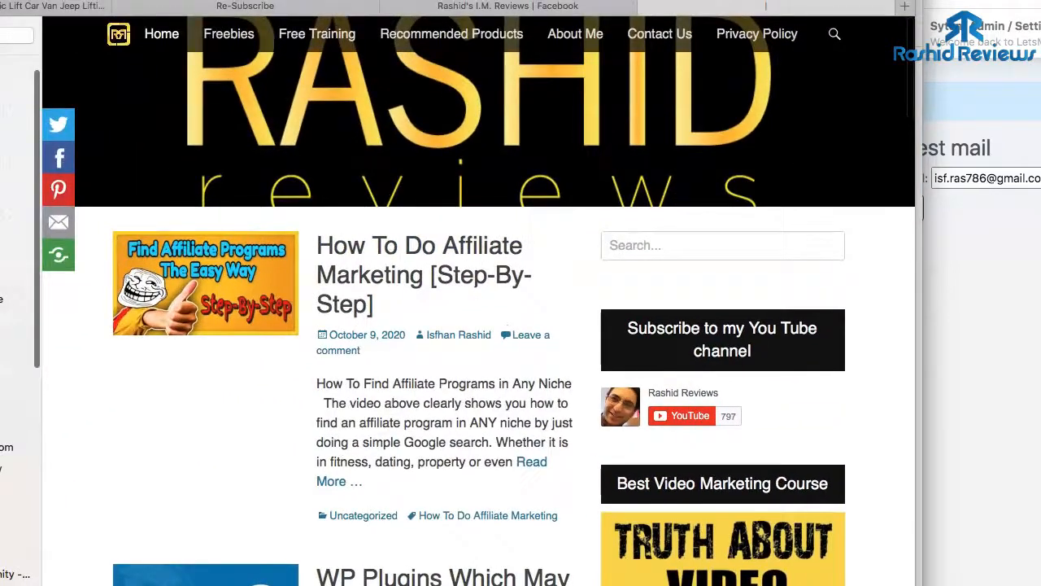
pyautogui.scroll(-10, 171, 174)
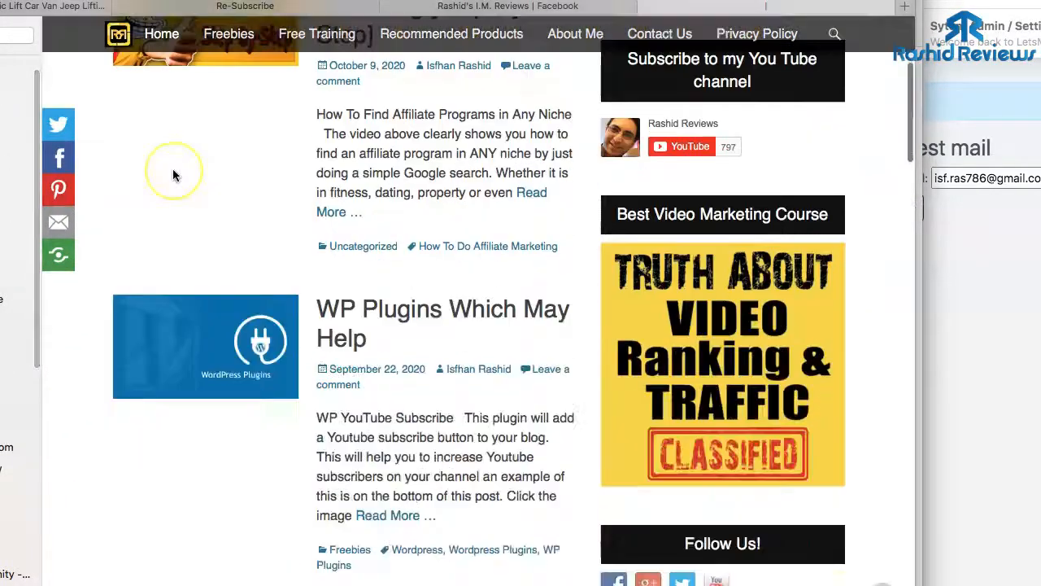
pyautogui.scroll(-5, 172, 175)
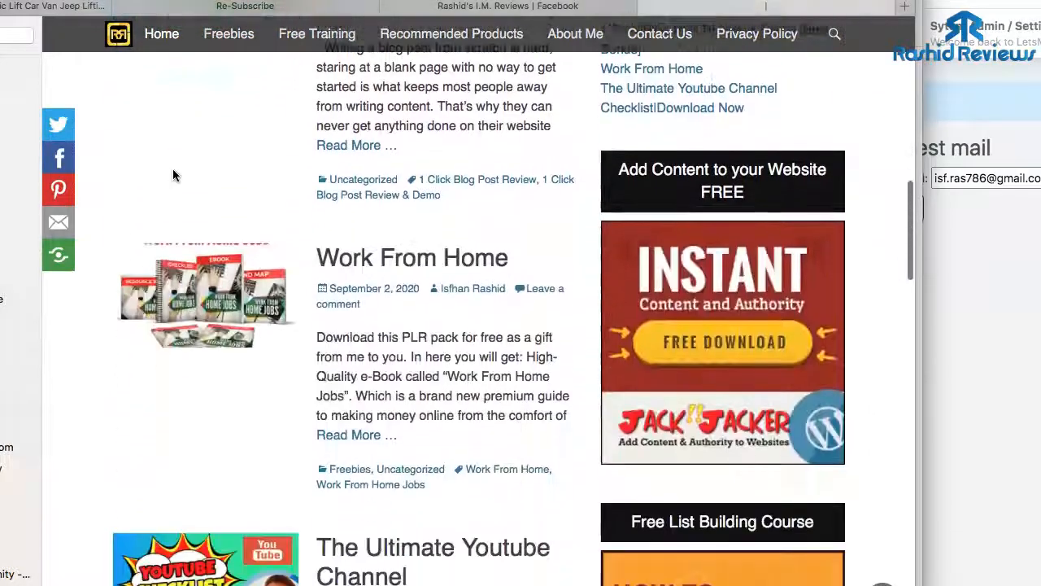
pyautogui.scroll(3, 173, 175)
pyautogui.scroll(4, 172, 174)
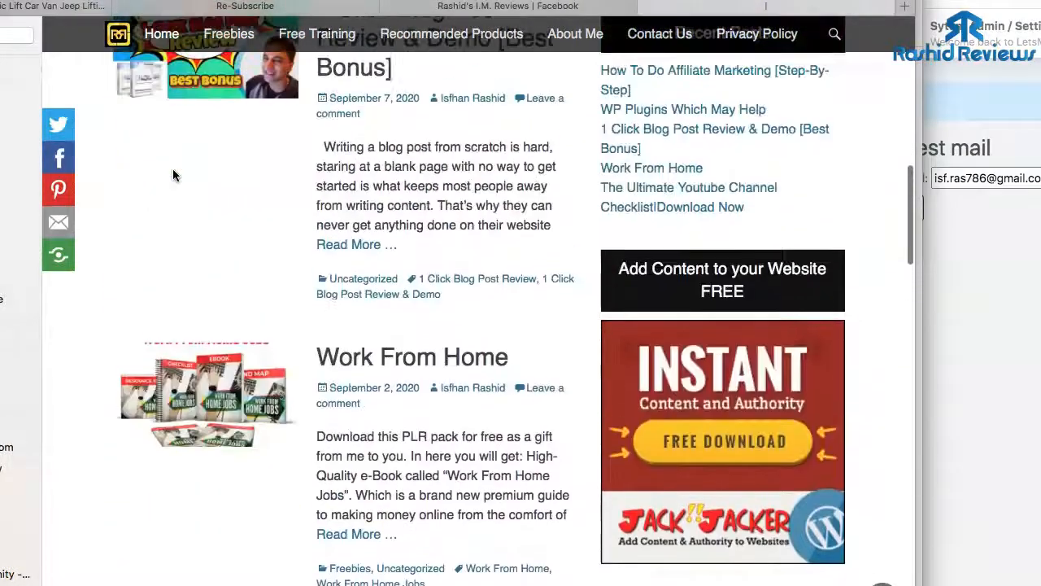
pyautogui.scroll(-10, 172, 174)
pyautogui.scroll(-4, 172, 174)
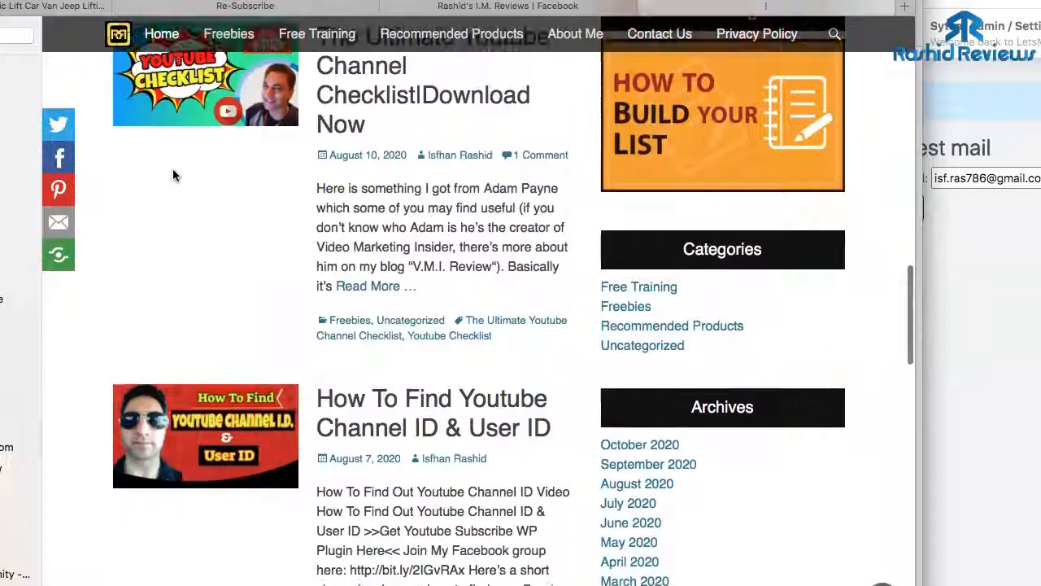
pyautogui.scroll(10, 173, 175)
pyautogui.scroll(6, 172, 175)
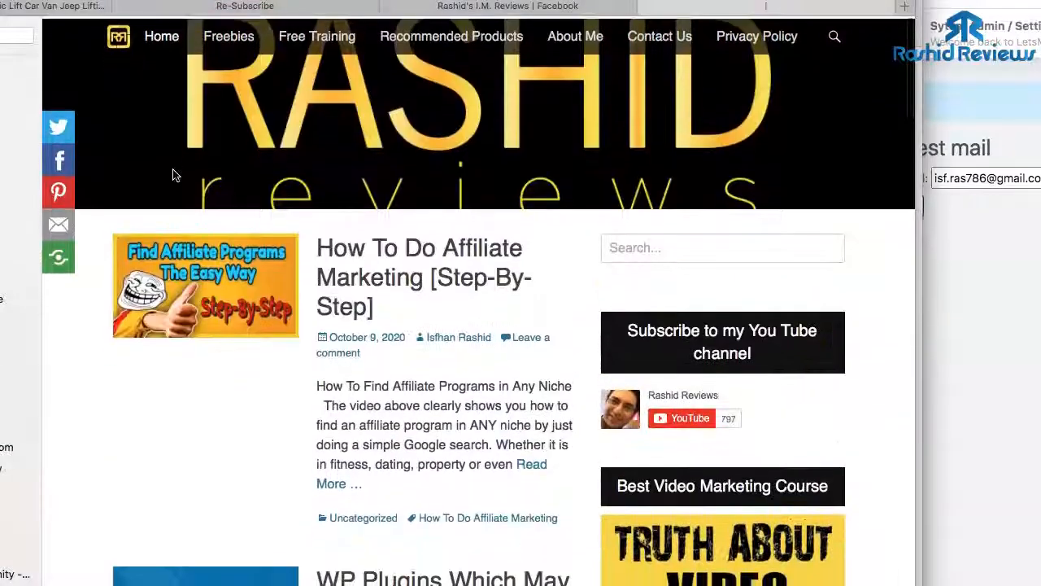
pyautogui.scroll(-1, 172, 175)
# - Open the 'How To Do Affiliate Marketing [Step-By-Step]' post and scroll through its videos
pyautogui.click(328, 175)
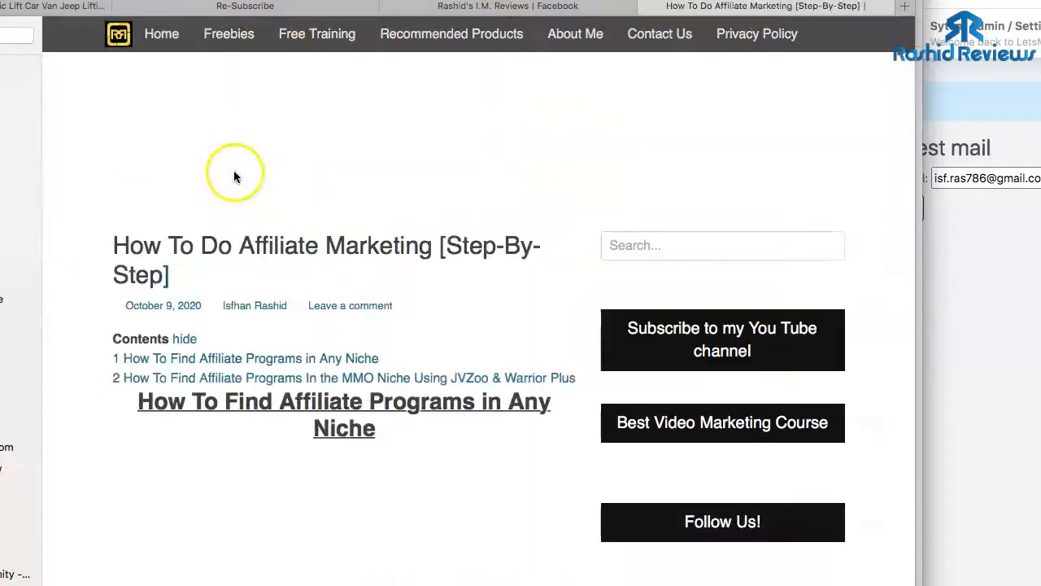
pyautogui.scroll(-3, 269, 188)
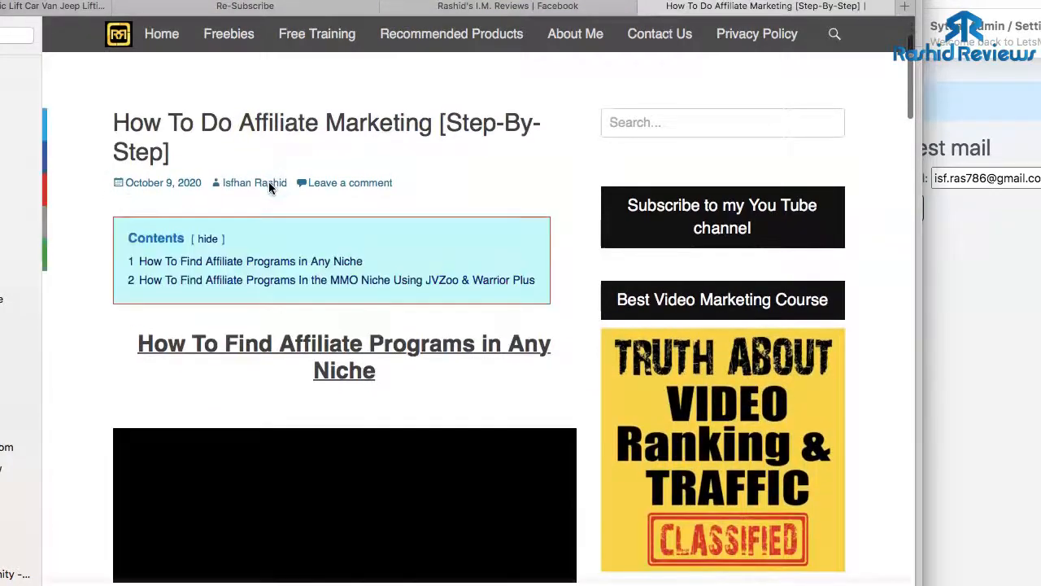
pyautogui.scroll(-8, 271, 190)
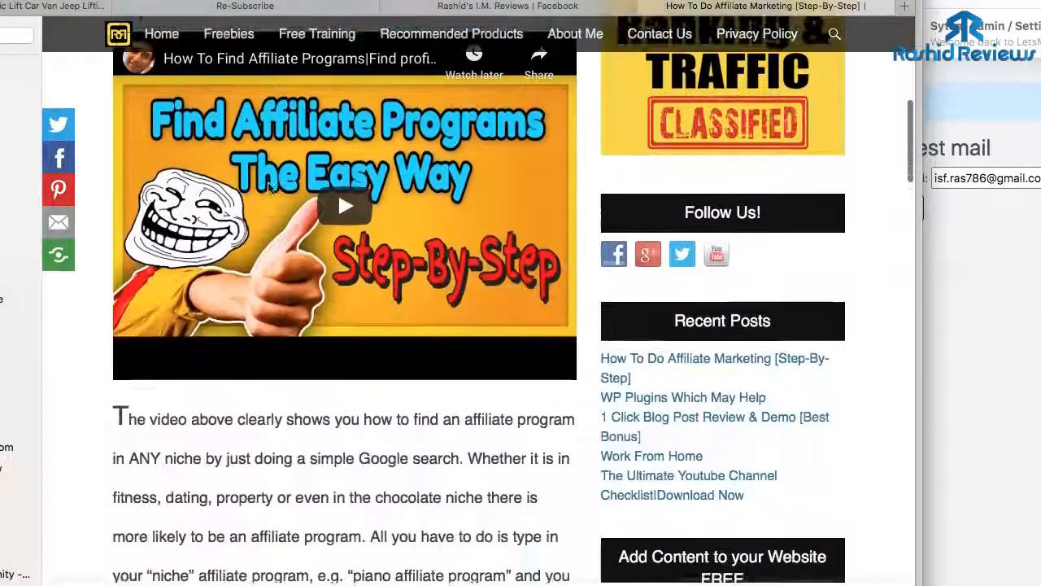
pyautogui.scroll(-11, 270, 188)
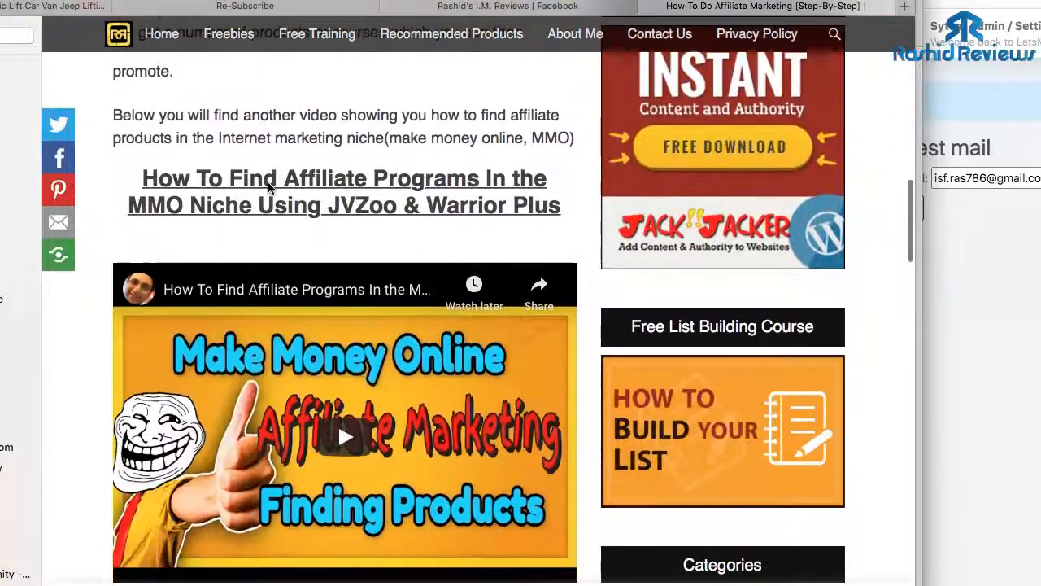
pyautogui.scroll(-3, 269, 188)
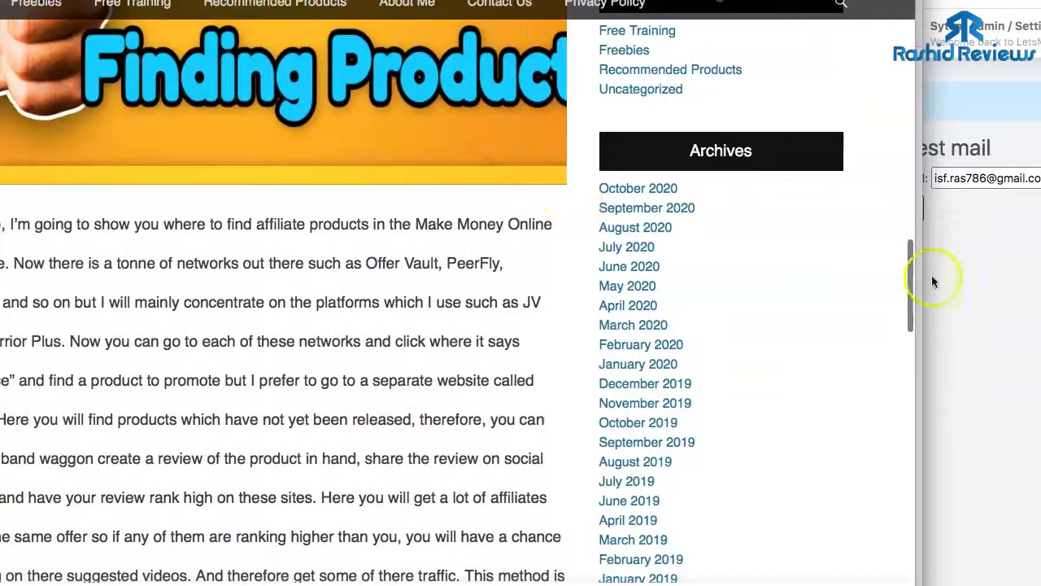
pyautogui.click(976, 278)
# - Return to LetsMail's Home dashboard from the sidebar
pyautogui.scroll(-3, 618, 309)
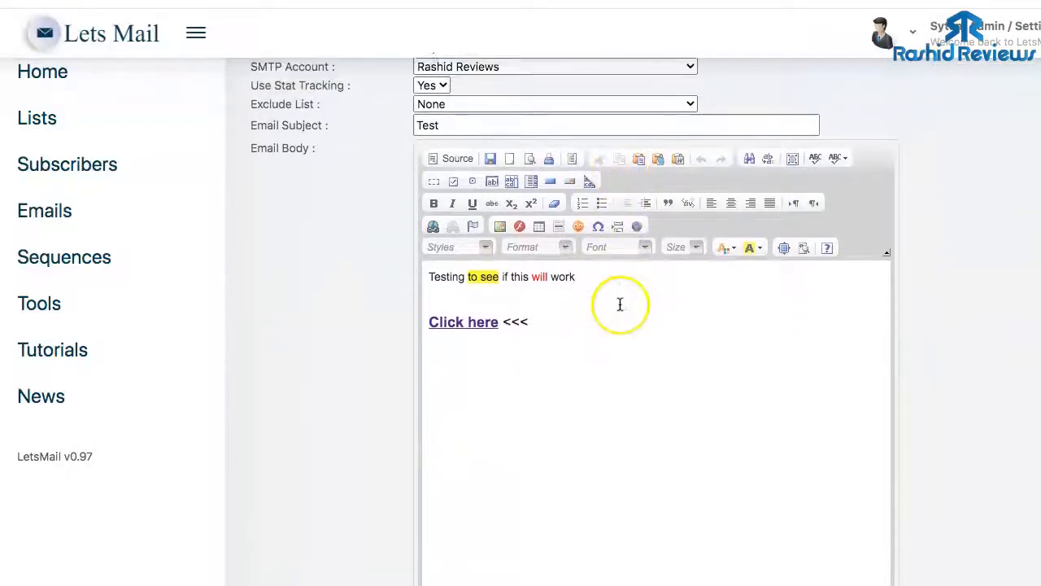
pyautogui.scroll(3, 620, 303)
pyautogui.scroll(-2, 619, 303)
pyautogui.scroll(2, 619, 302)
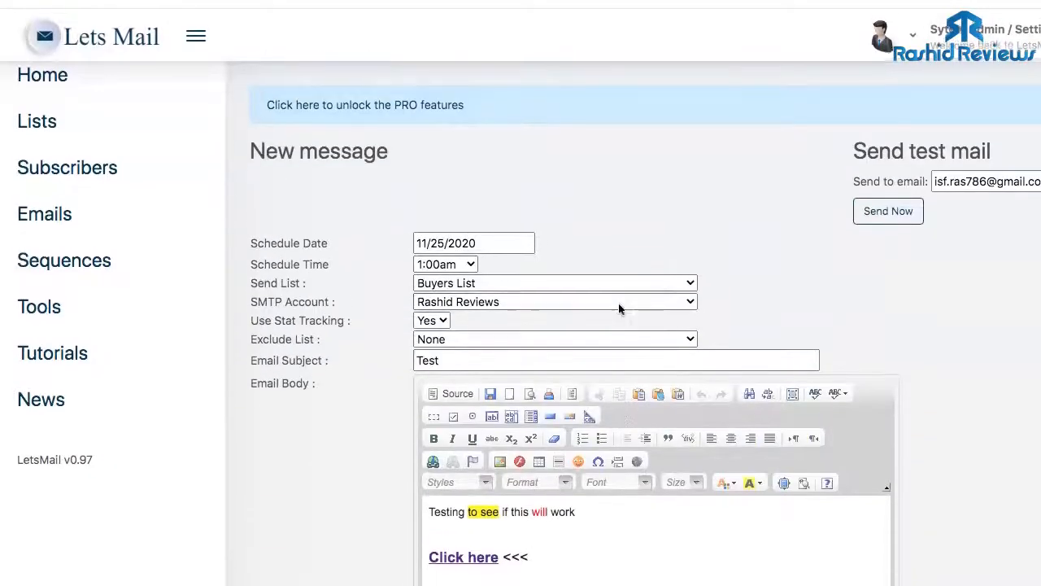
pyautogui.click(38, 70)
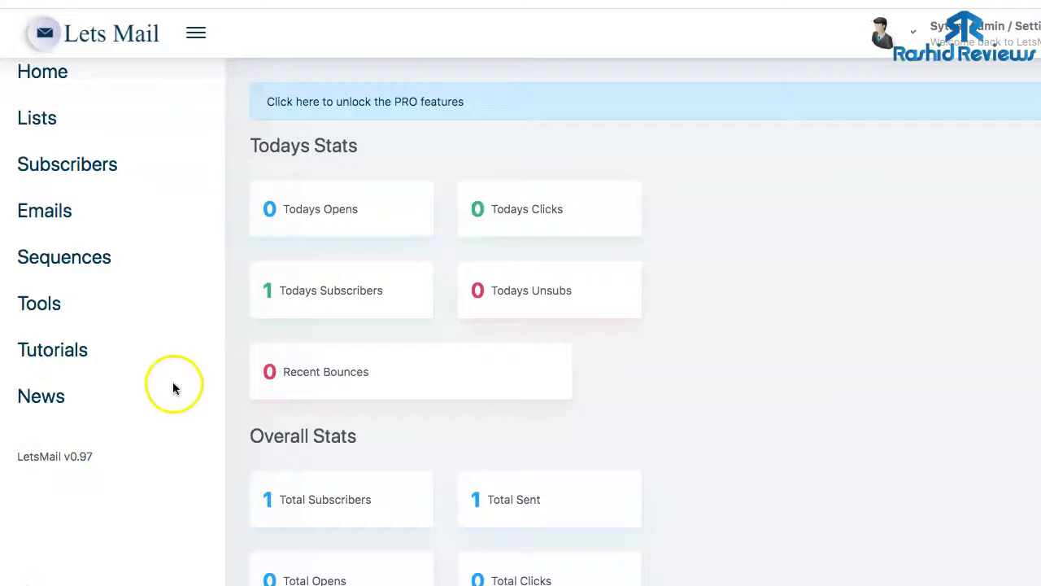
# - Check Overall Stats showing 1 Total Sent and 1 Total Subscribers
pyautogui.scroll(-3, 388, 309)
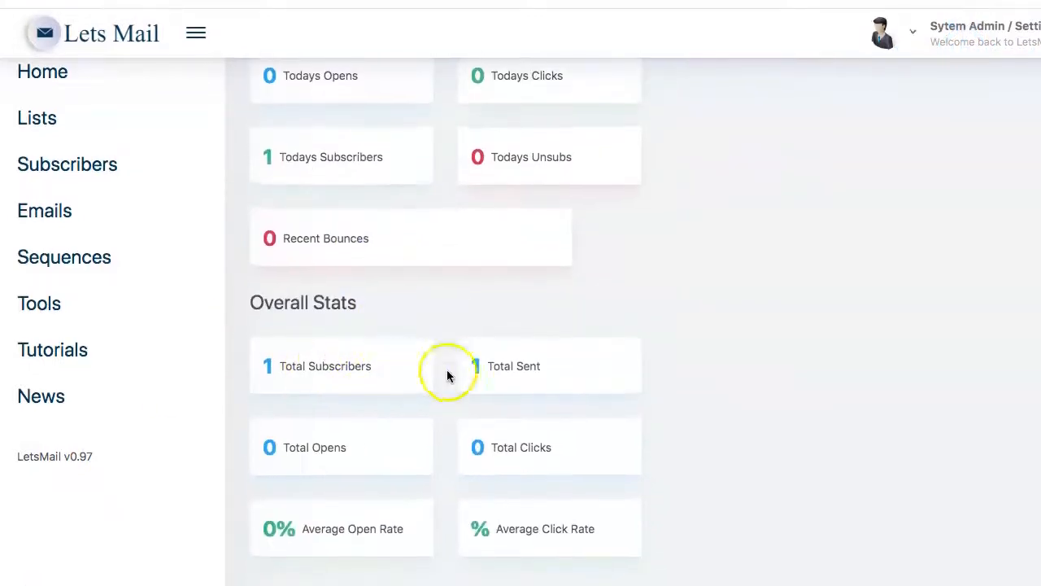
pyautogui.scroll(1, 358, 462)
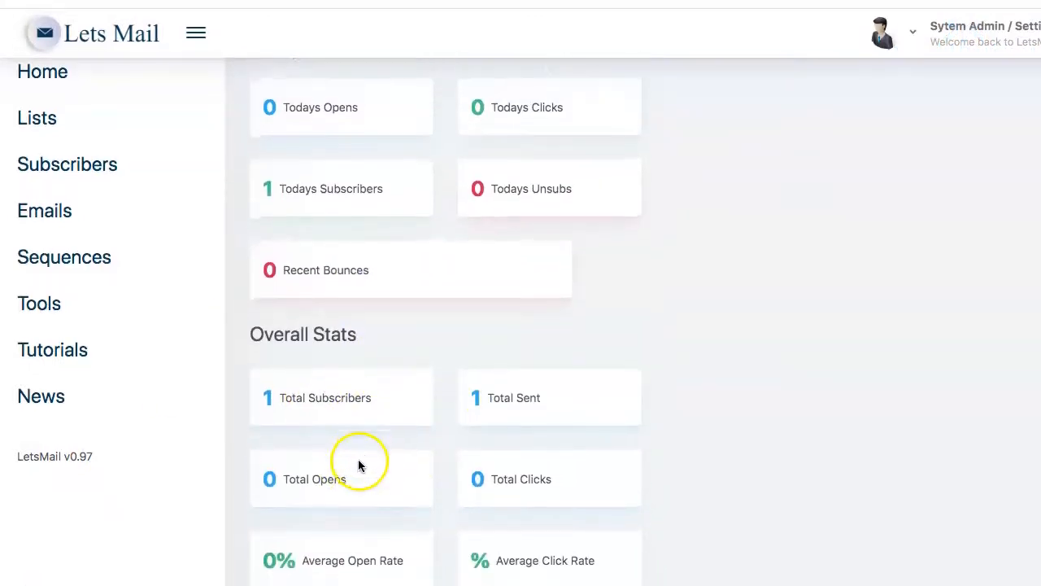
pyautogui.scroll(-1, 360, 521)
pyautogui.scroll(1, 355, 499)
pyautogui.scroll(1, 351, 499)
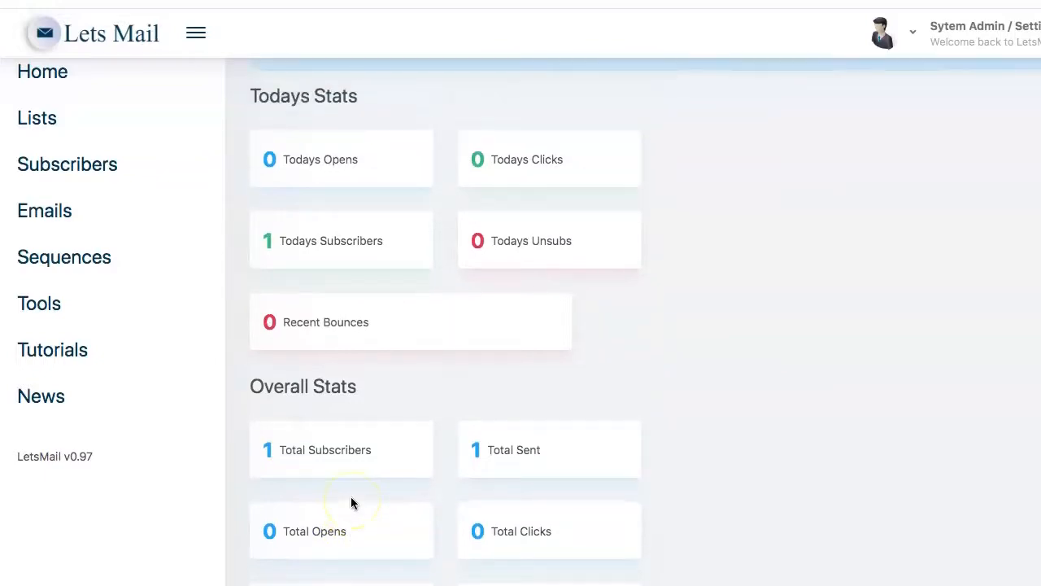
pyautogui.scroll(-2, 351, 499)
pyautogui.scroll(1, 350, 500)
pyautogui.scroll(2, 350, 500)
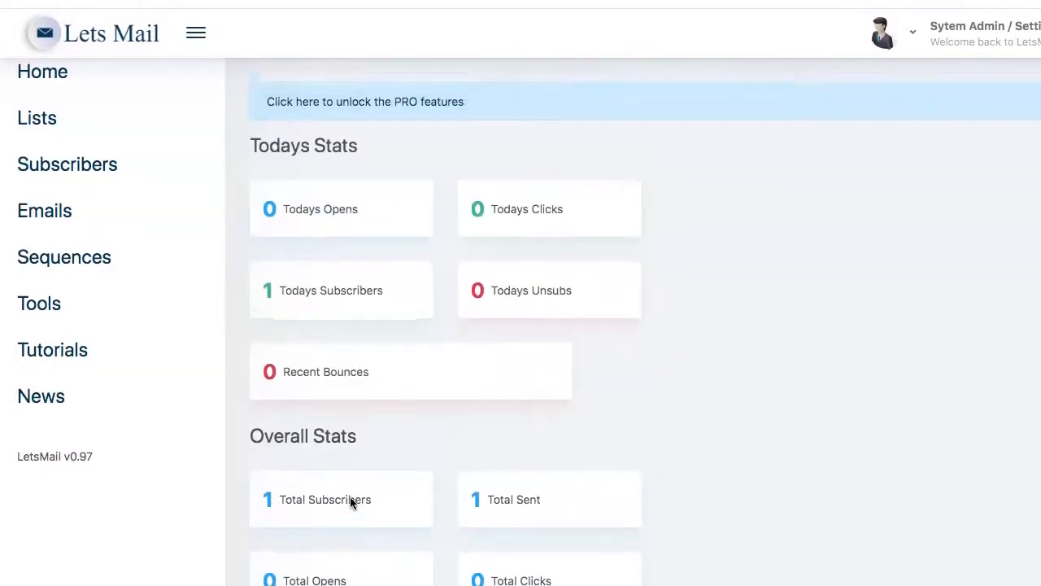
pyautogui.scroll(-3, 350, 498)
pyautogui.scroll(3, 351, 500)
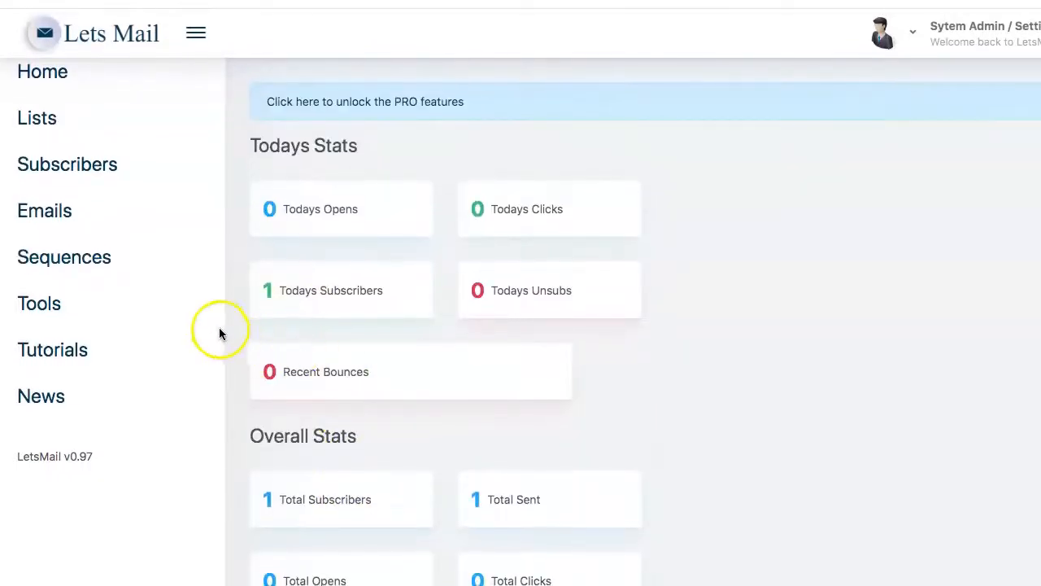